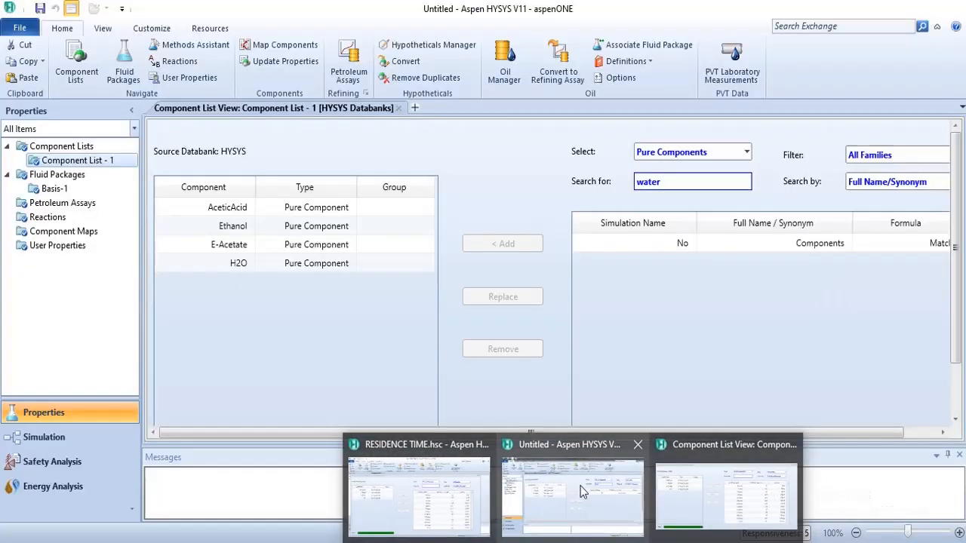
Switch to the untitled HYSYS case and review the components in Component List - 1 and the Basis-1 fluid package
left_click(581, 492)
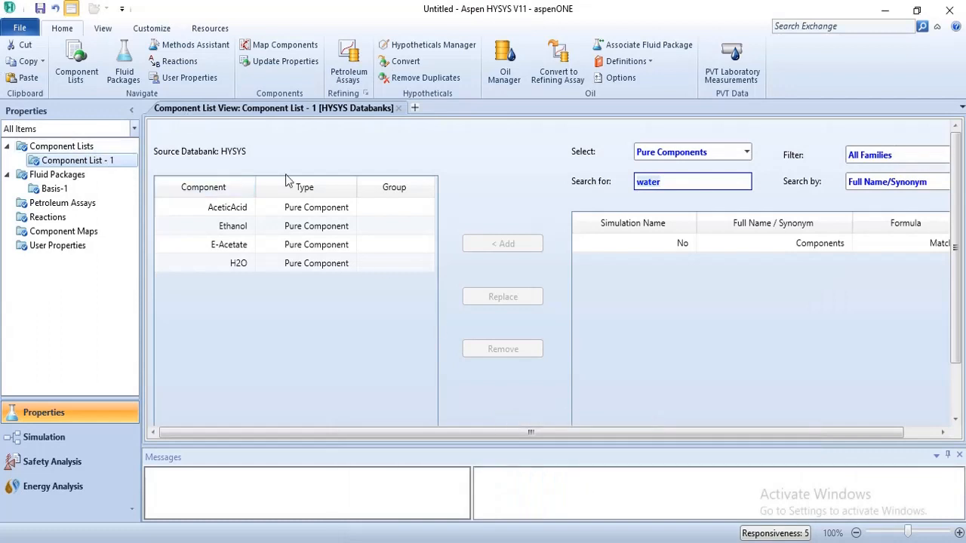
left_click(51, 147)
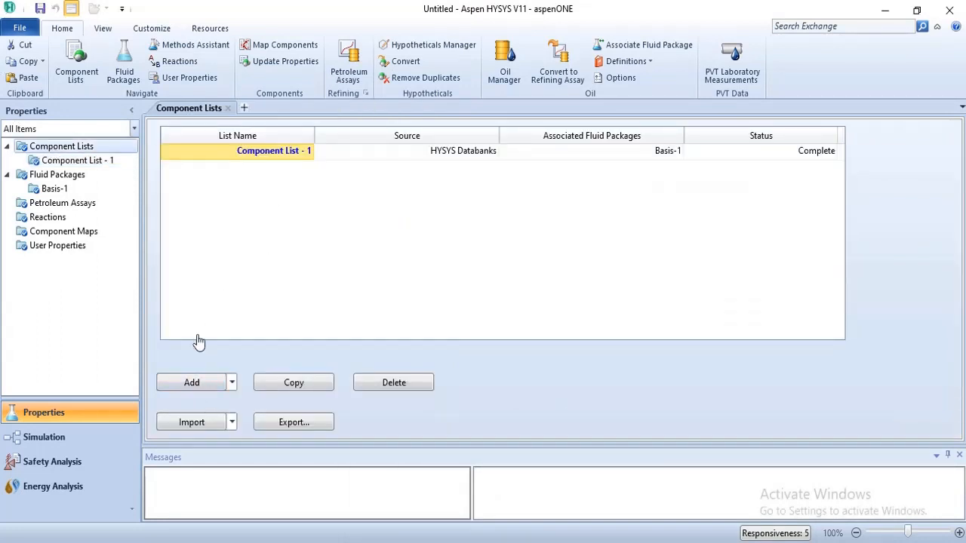
double_click(234, 153)
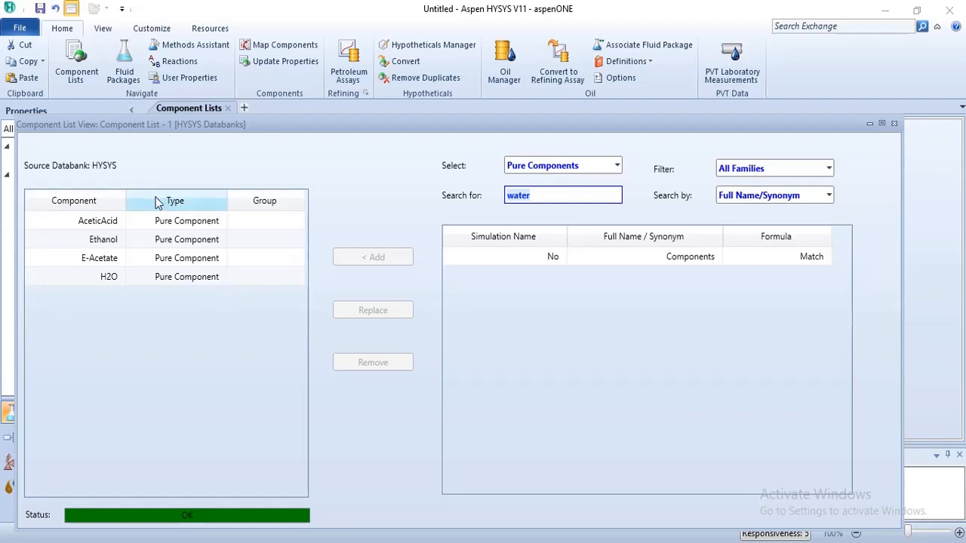
left_click(894, 123)
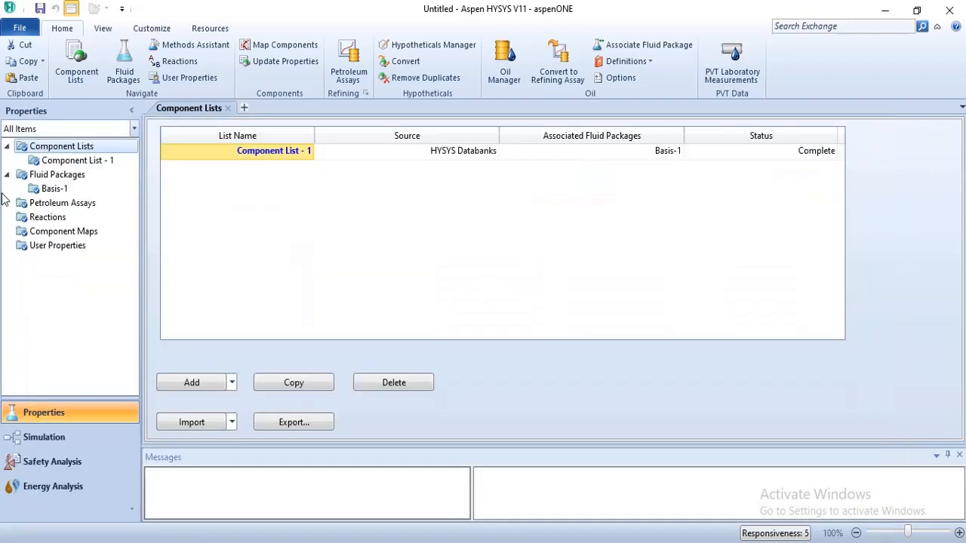
double_click(51, 188)
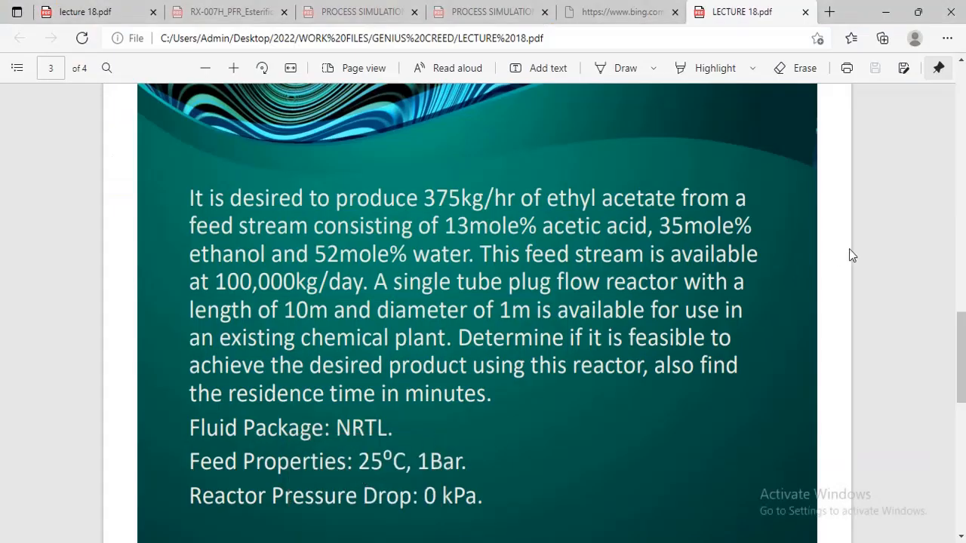
Read the feed data and reaction details in the LECTURE 18 PDF in the browser, and return to the untitled HYSYS case
left_click(361, 474)
left_click_drag(964, 370, 964, 247)
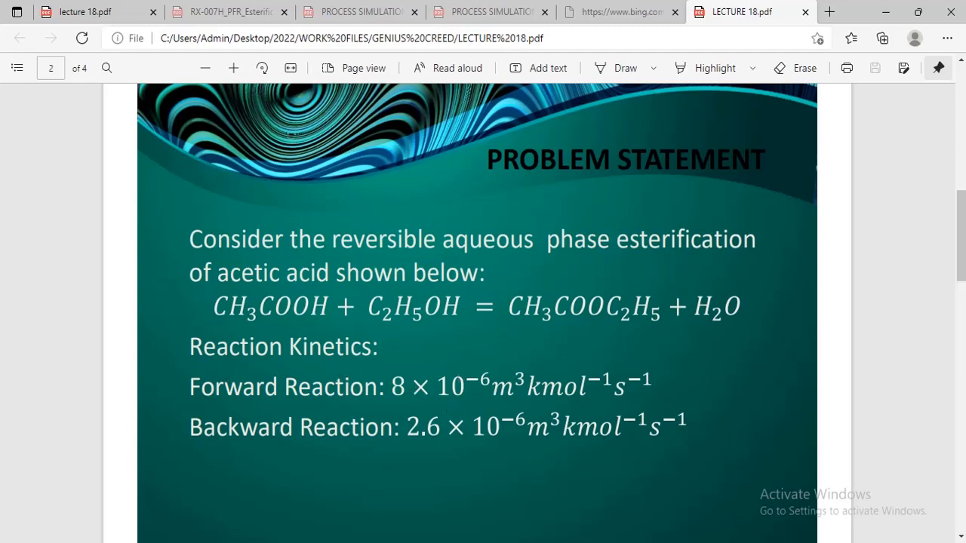
left_click(574, 489)
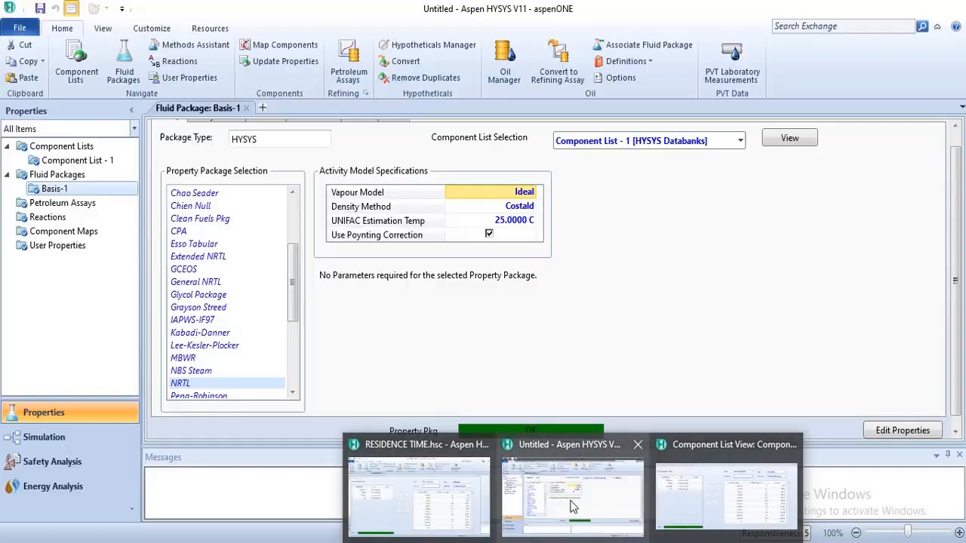
Create a new reaction set and add a Kinetic reaction with Hysys as reactant source, checking the reaction in the LECTURE 18 PDF
left_click(47, 217)
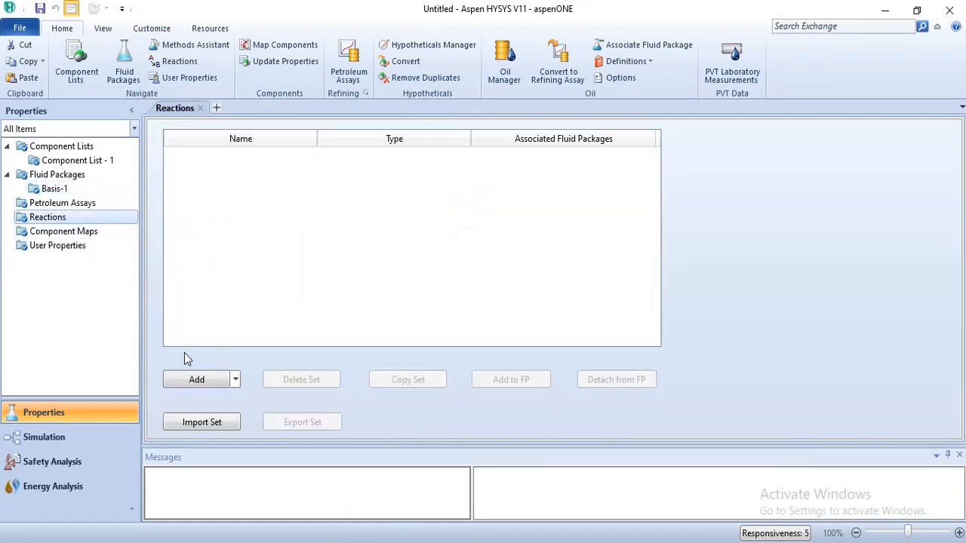
left_click(195, 380)
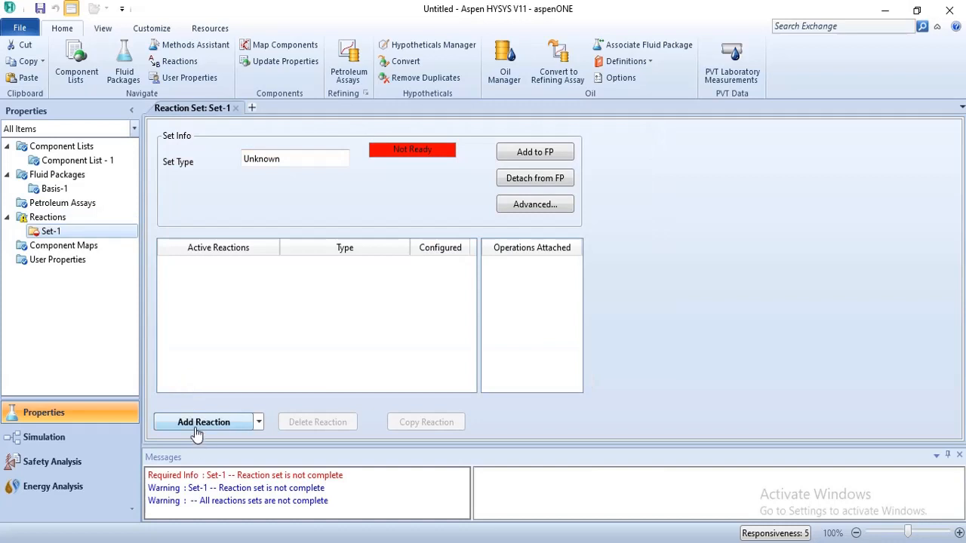
left_click(198, 423)
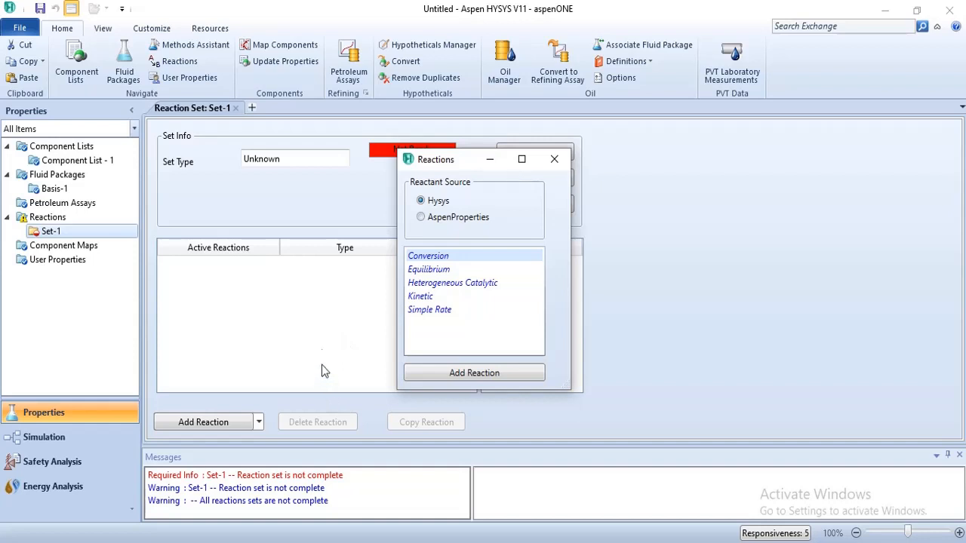
left_click(395, 542)
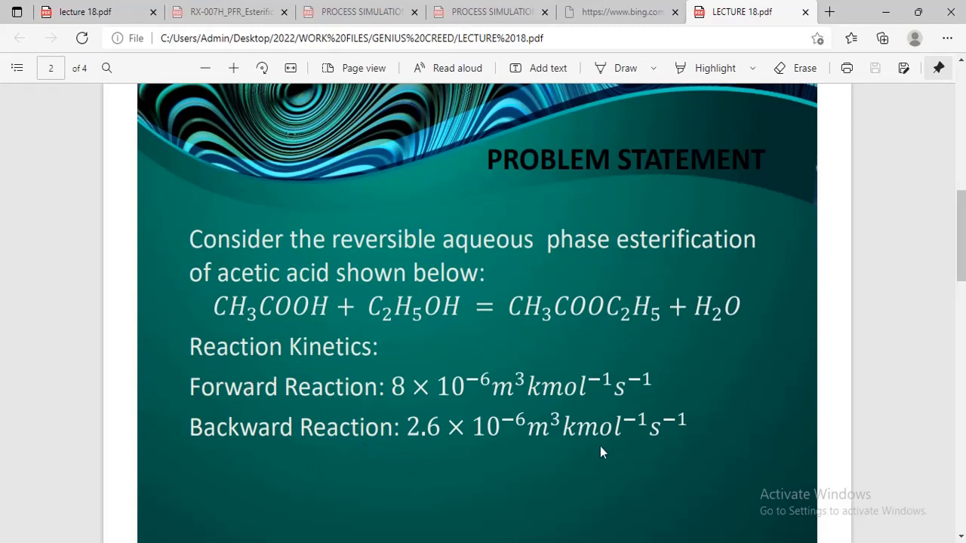
mouse_move(571, 542)
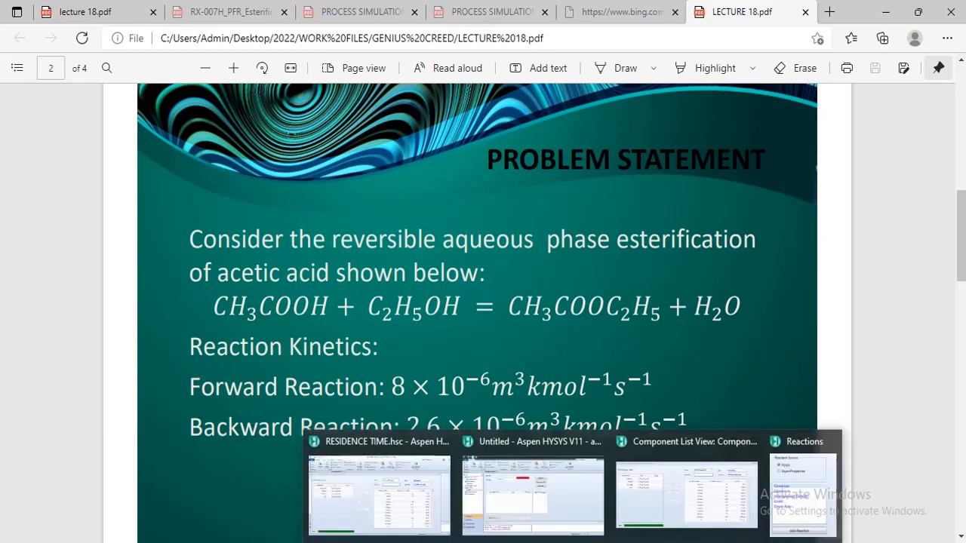
left_click(569, 519)
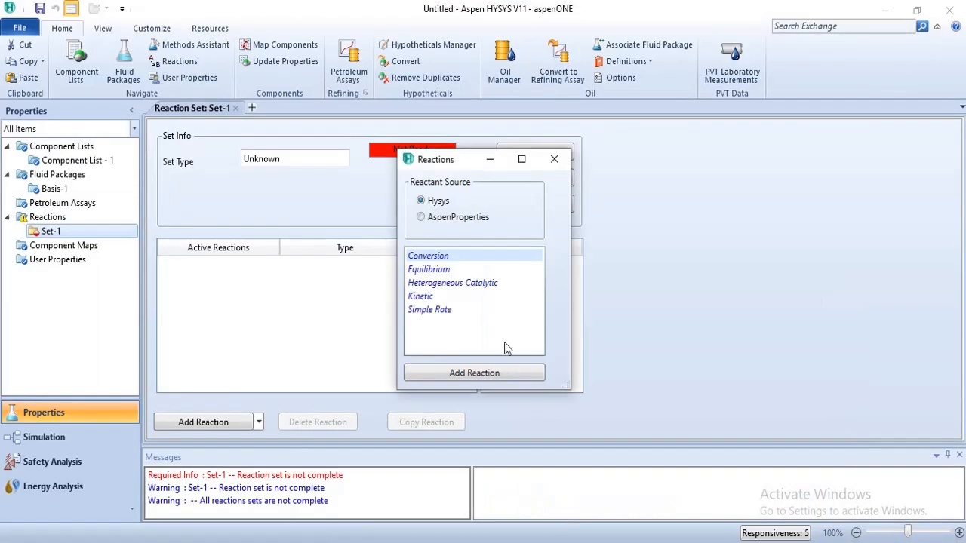
left_click(422, 295)
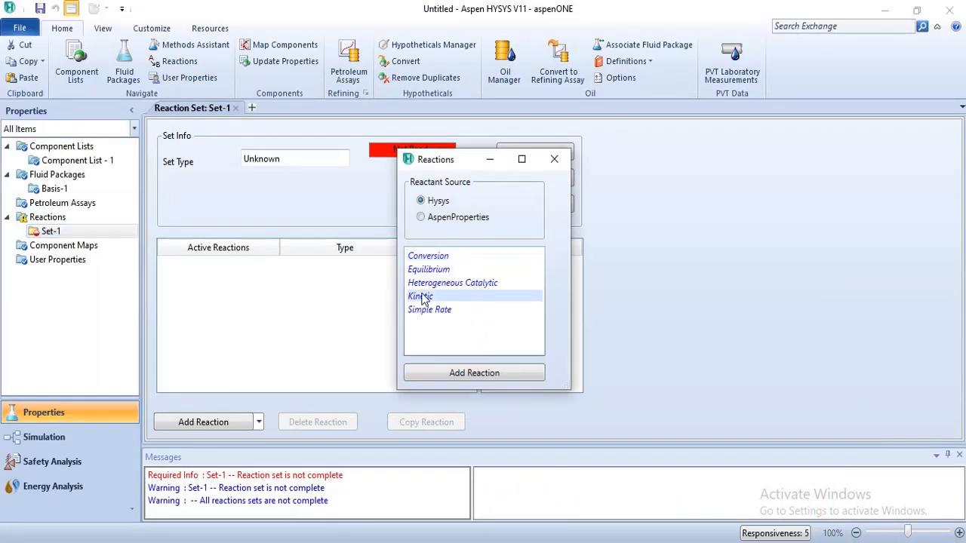
left_click(497, 381)
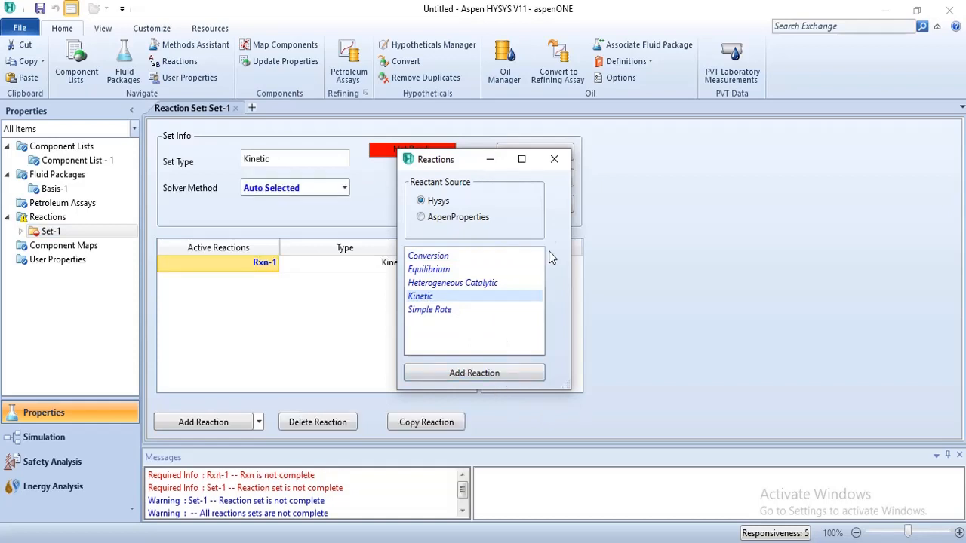
left_click(553, 161)
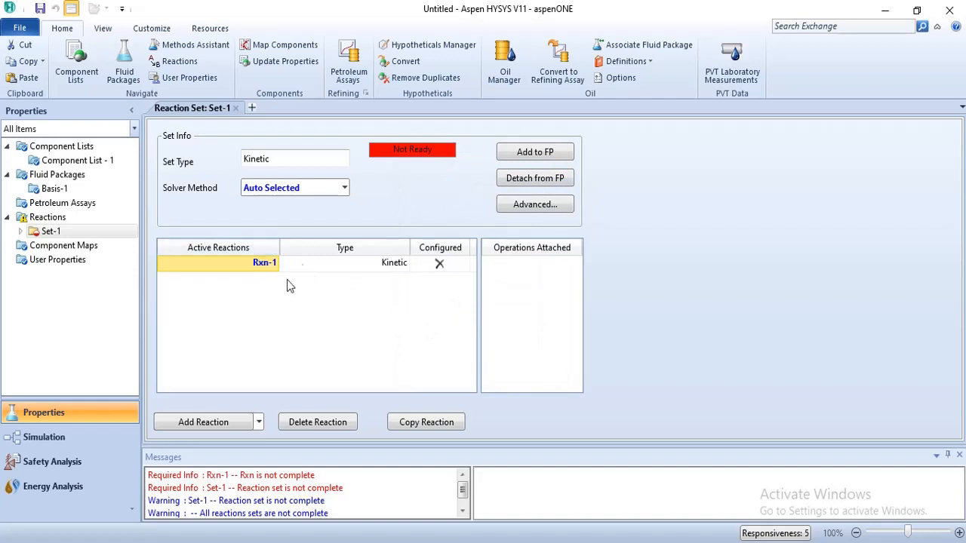
Add AceticAcid, Ethanol, E-Acetate and H2O as the components of kinetic reaction Rxn-1
double_click(262, 270)
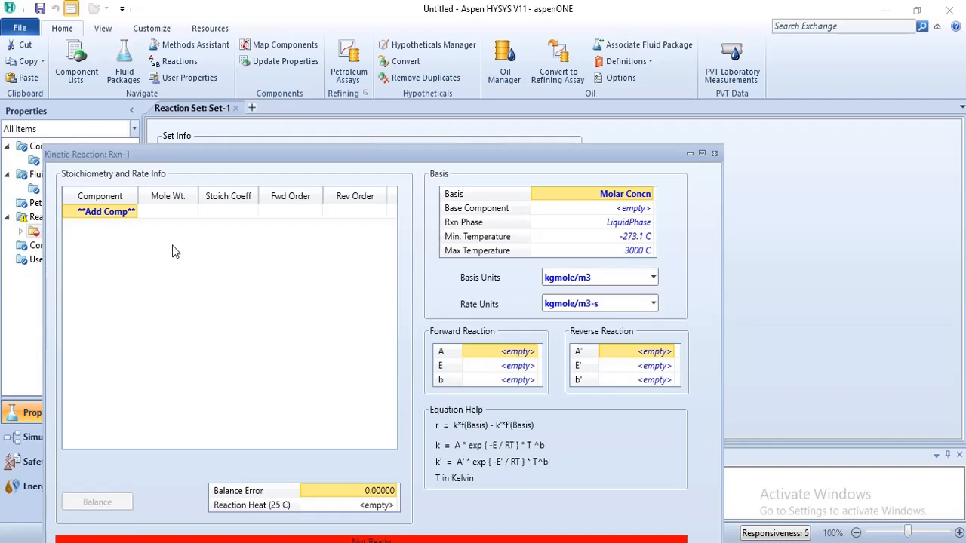
left_click(136, 215)
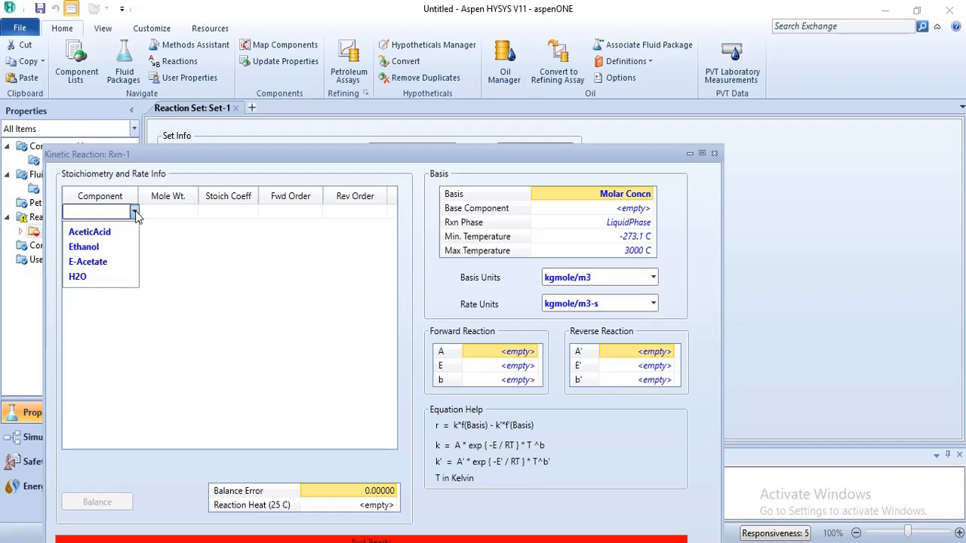
left_click(129, 234)
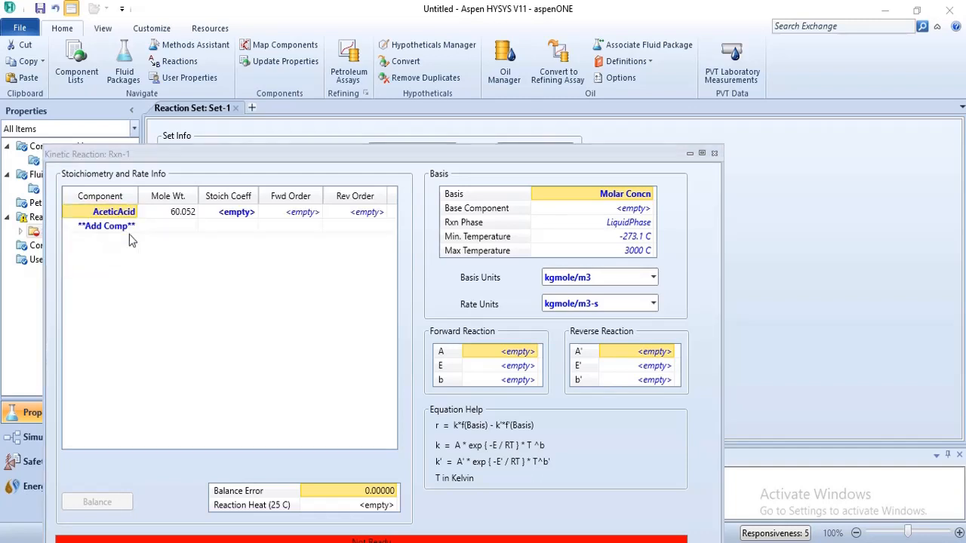
left_click(134, 229)
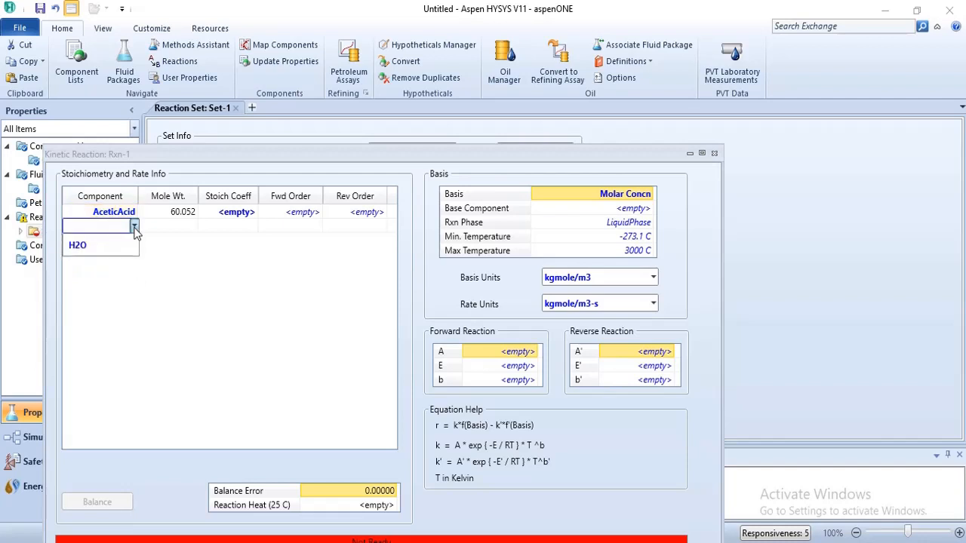
left_click(129, 244)
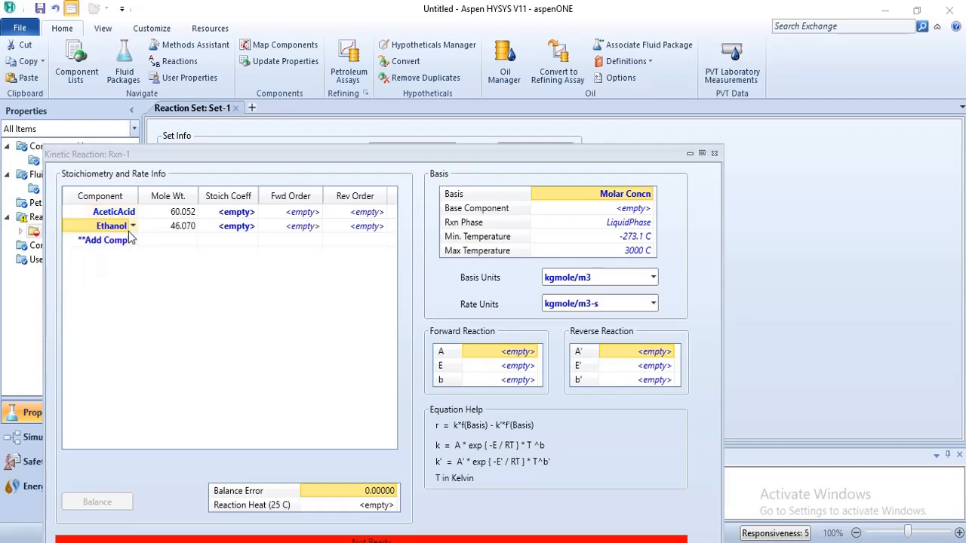
left_click(131, 239)
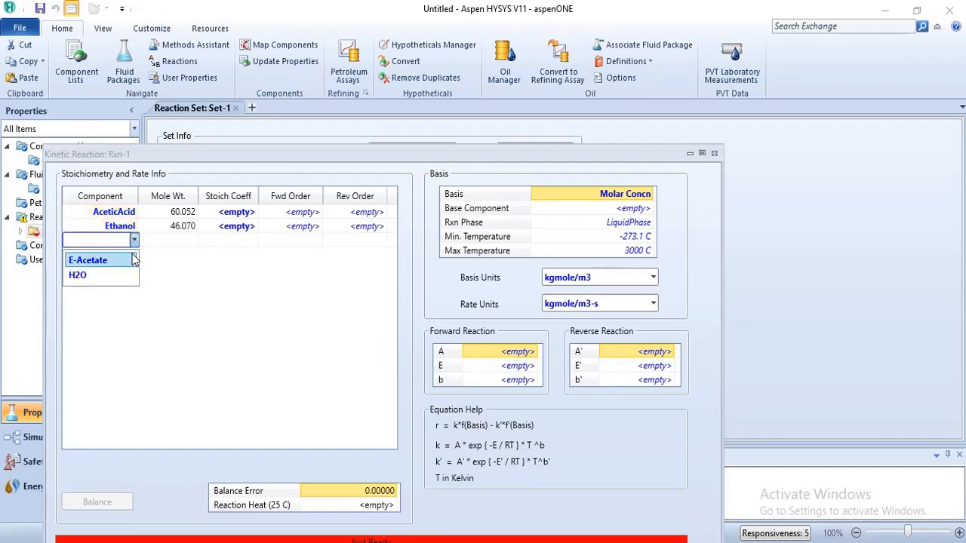
left_click(133, 260)
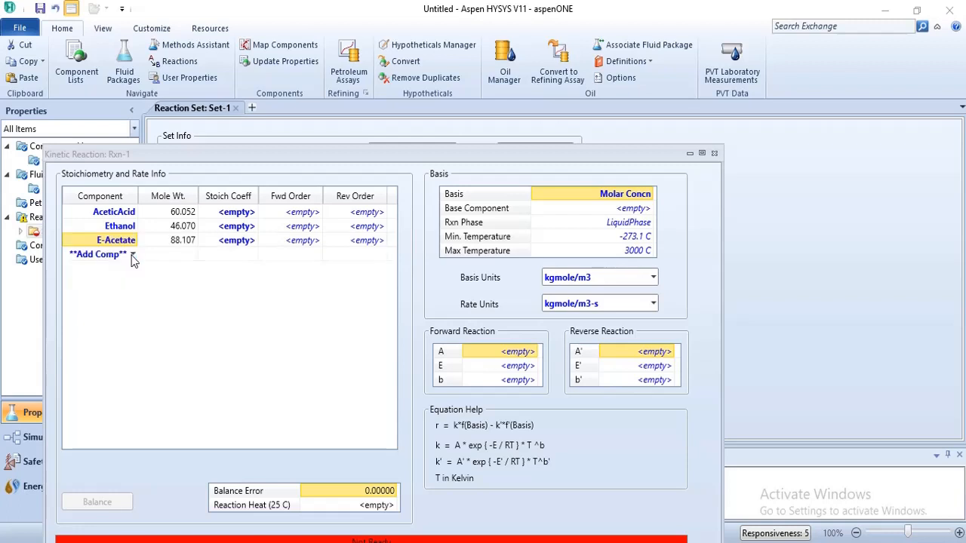
left_click(133, 256)
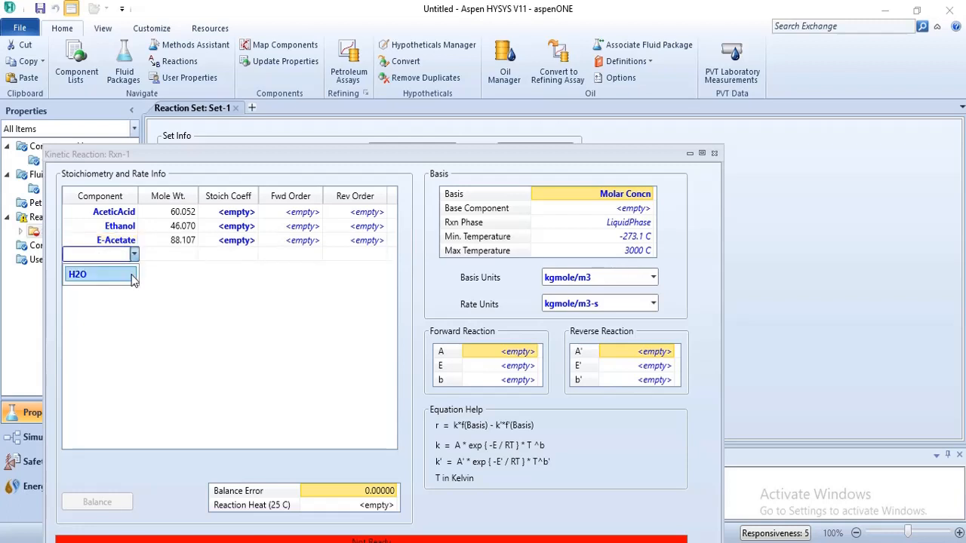
left_click(133, 276)
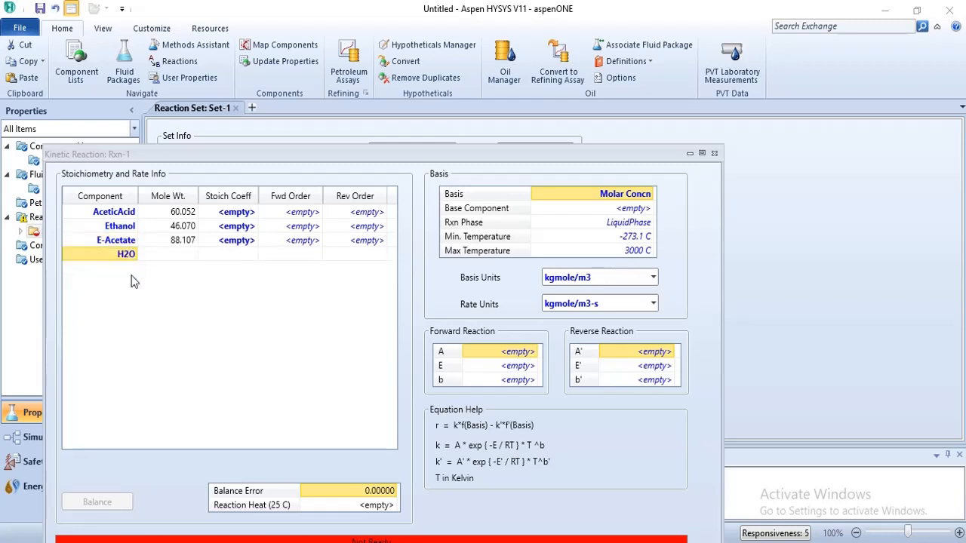
Set the stoichiometric coefficients to -1 for AceticAcid and Ethanol and to 1 for E-Acetate and H2O
left_click(234, 216)
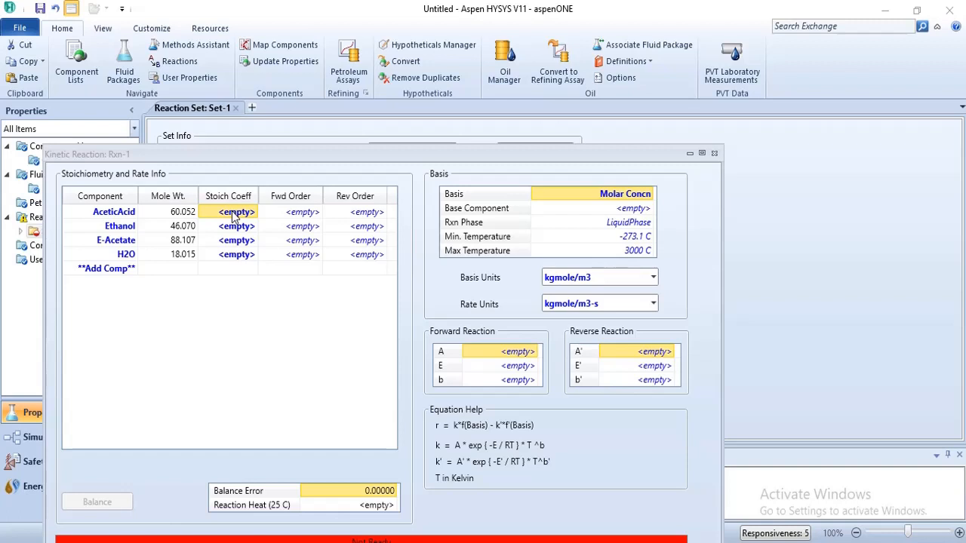
type("-1")
key("Return")
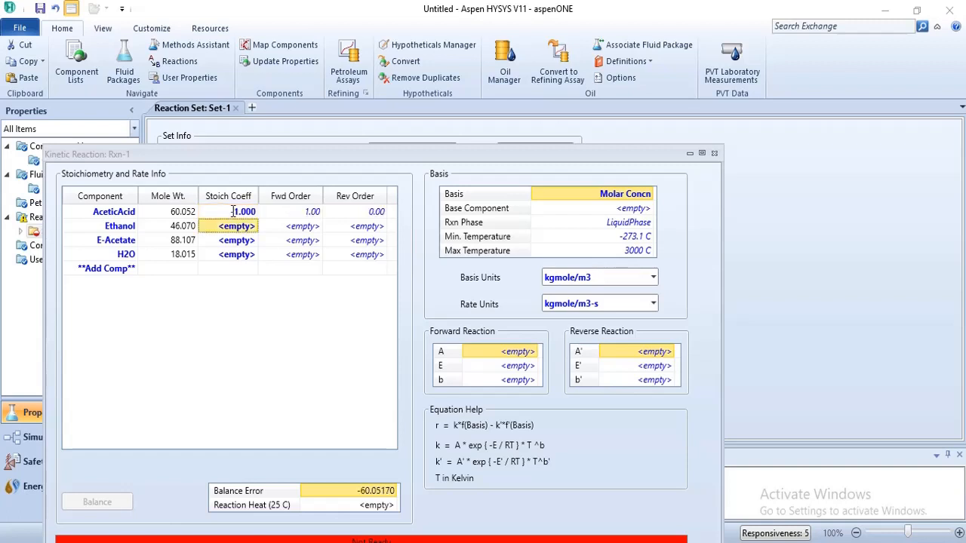
type("-1")
key("Return")
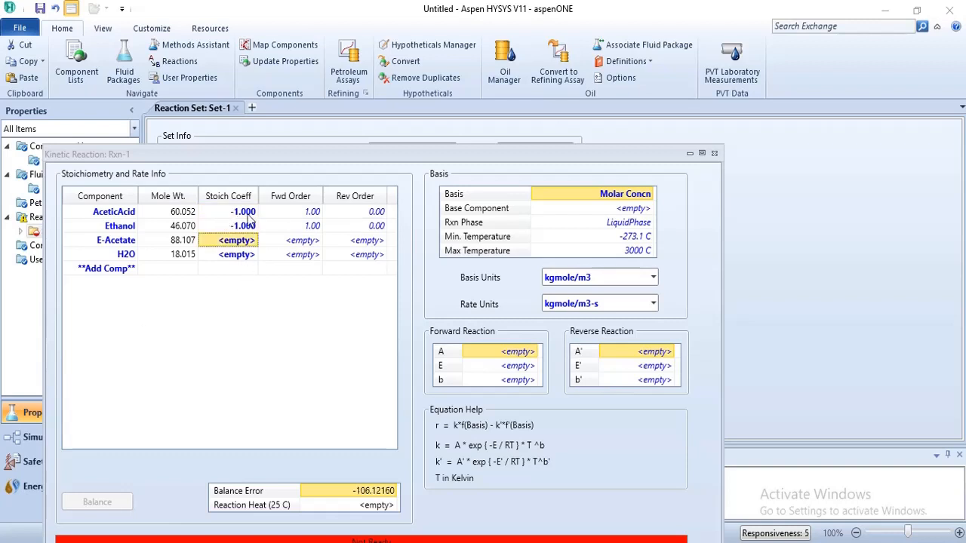
left_click(255, 242)
type("1")
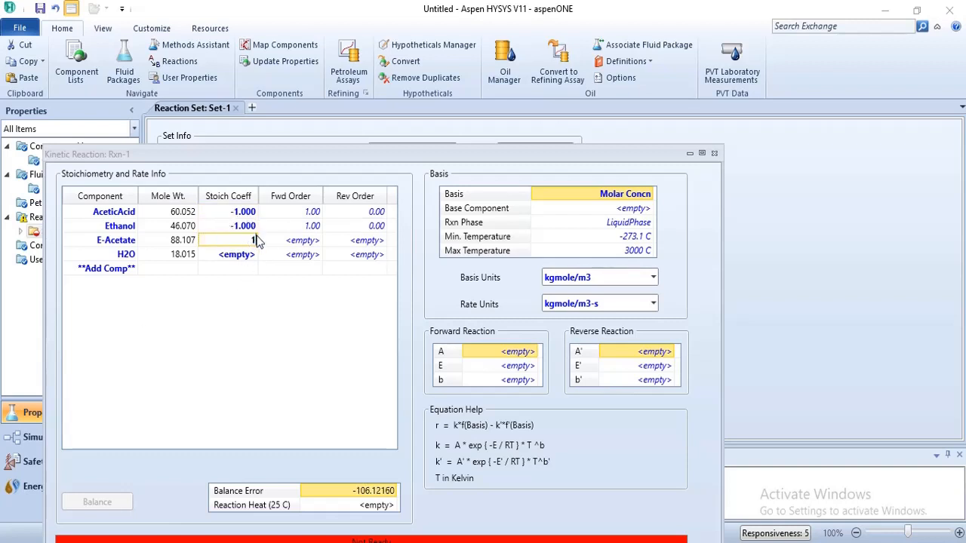
key("Return")
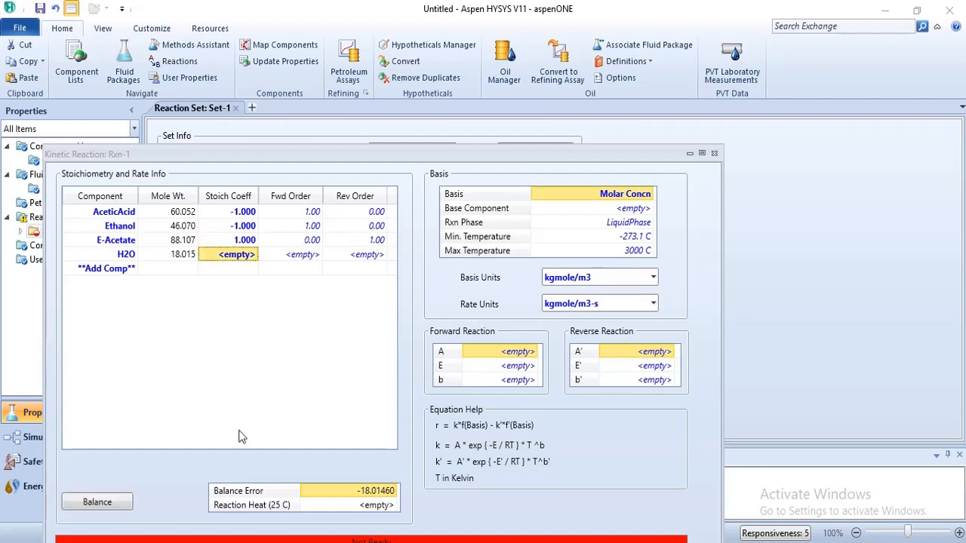
left_click(247, 253)
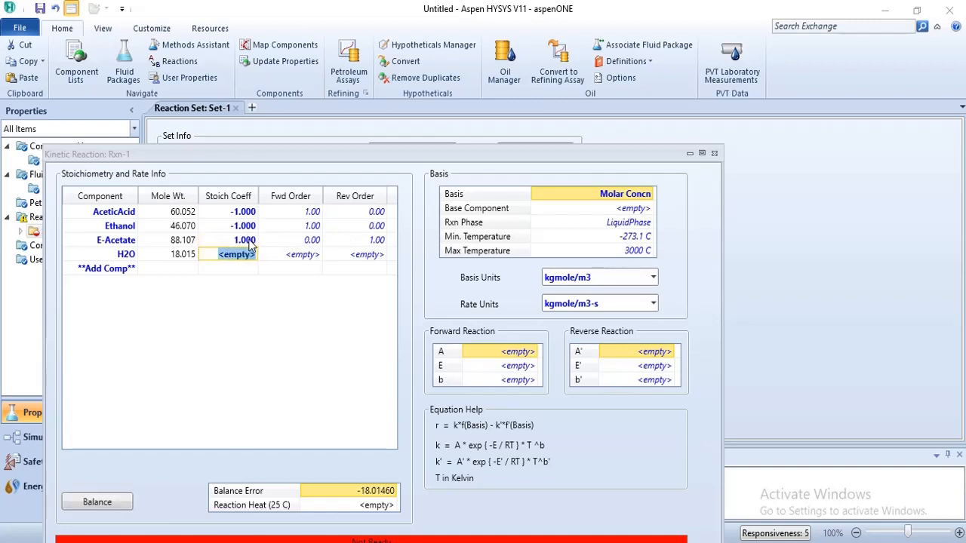
type("1")
key("Return")
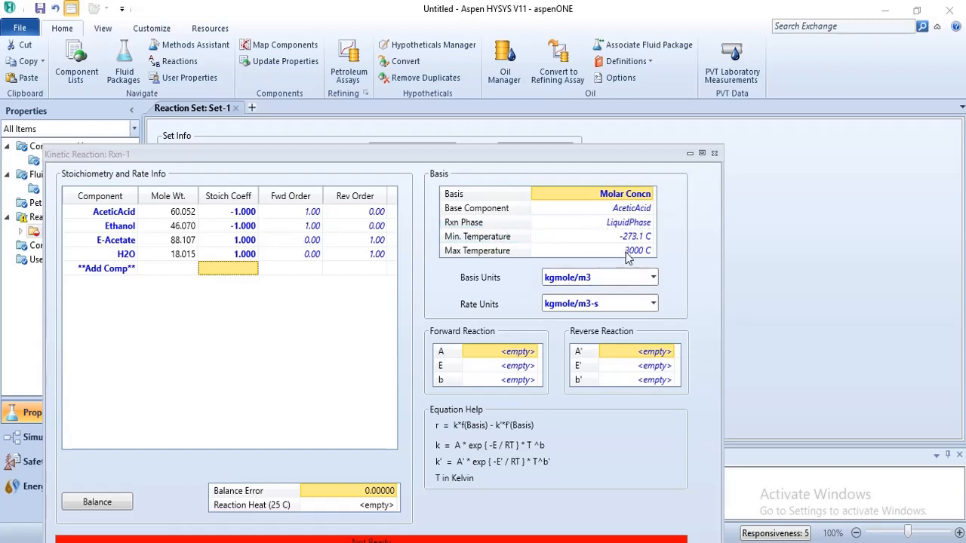
Set the reaction phase of Rxn-1 to AqueousPhase
left_click(648, 224)
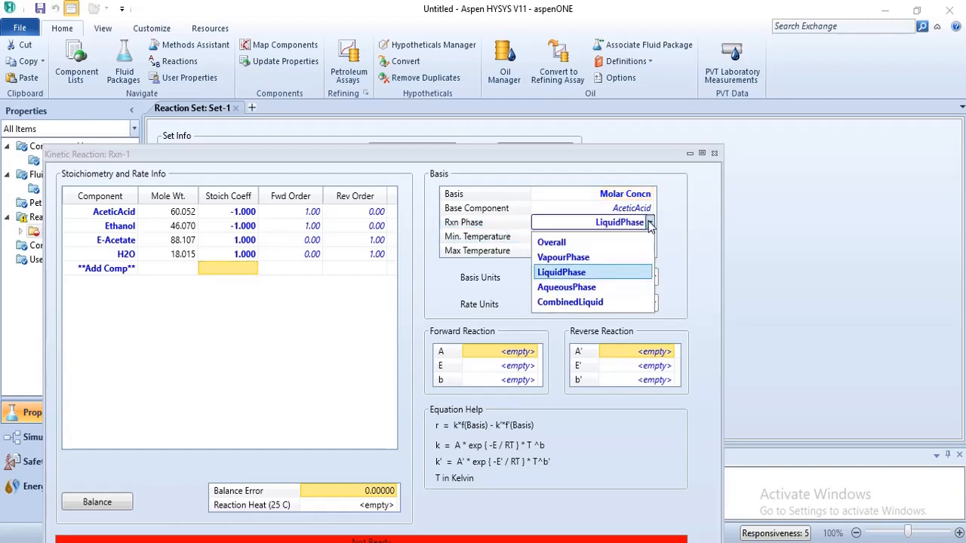
left_click(622, 285)
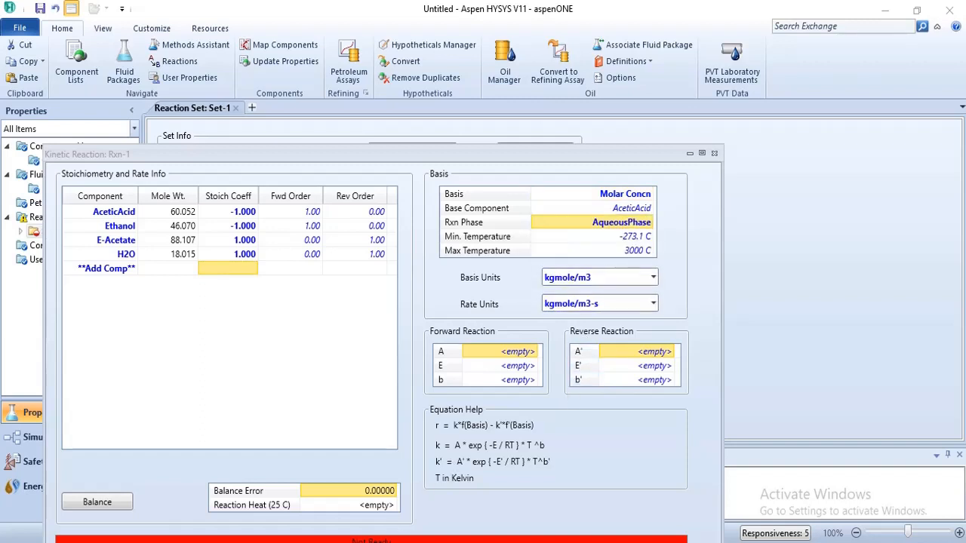
Review the forward and backward reaction kinetics in the LECTURE 18 PDF and return to the Rxn-1 window in HYSYS
left_click(368, 542)
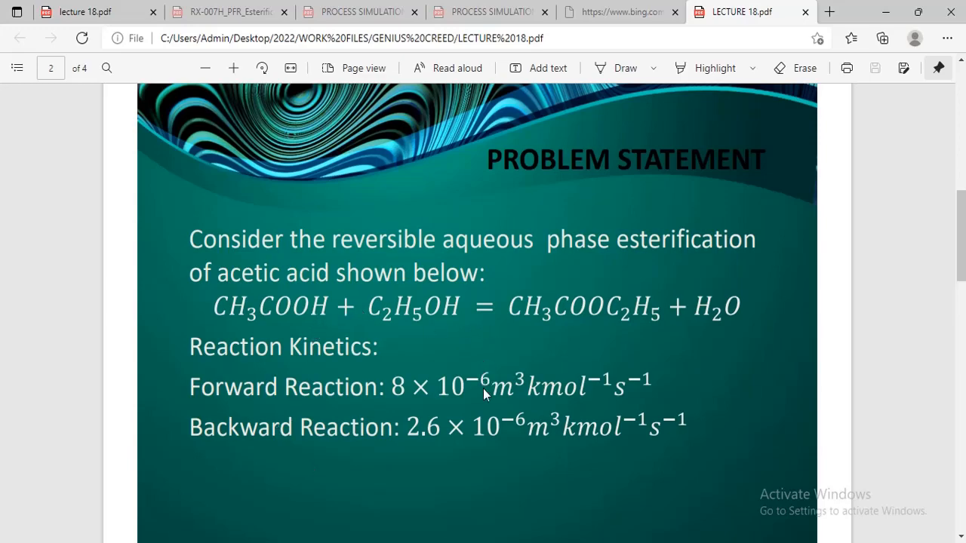
mouse_move(577, 542)
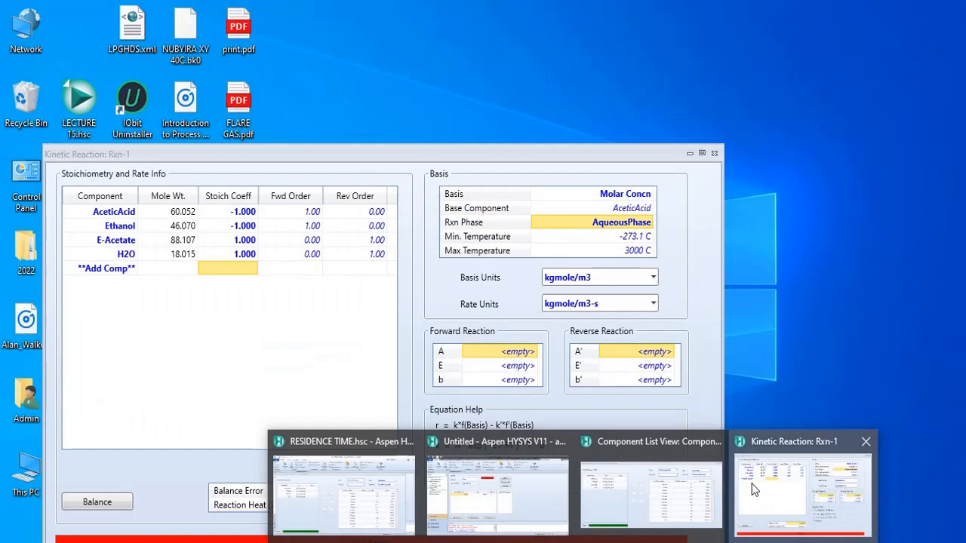
left_click(752, 489)
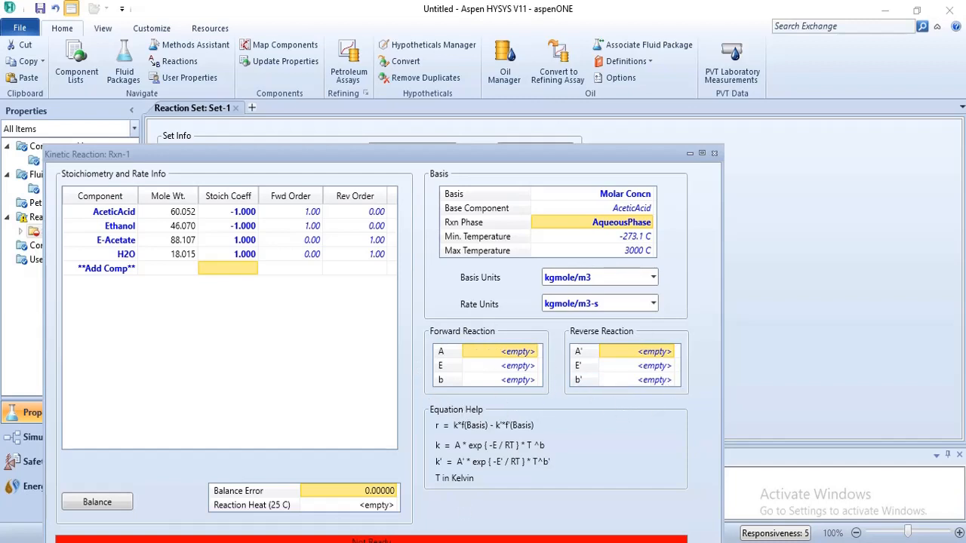
mouse_move(362, 542)
mouse_move(356, 510)
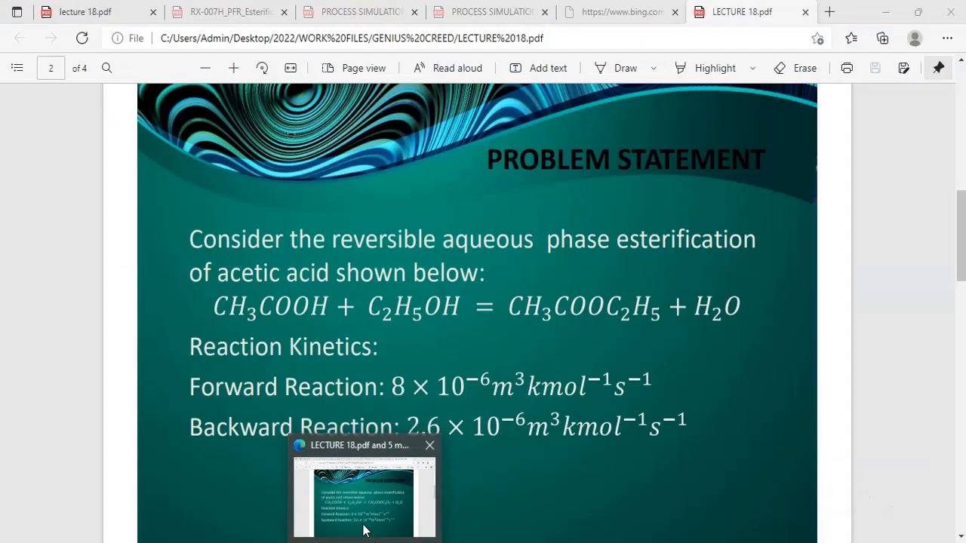
left_click(363, 530)
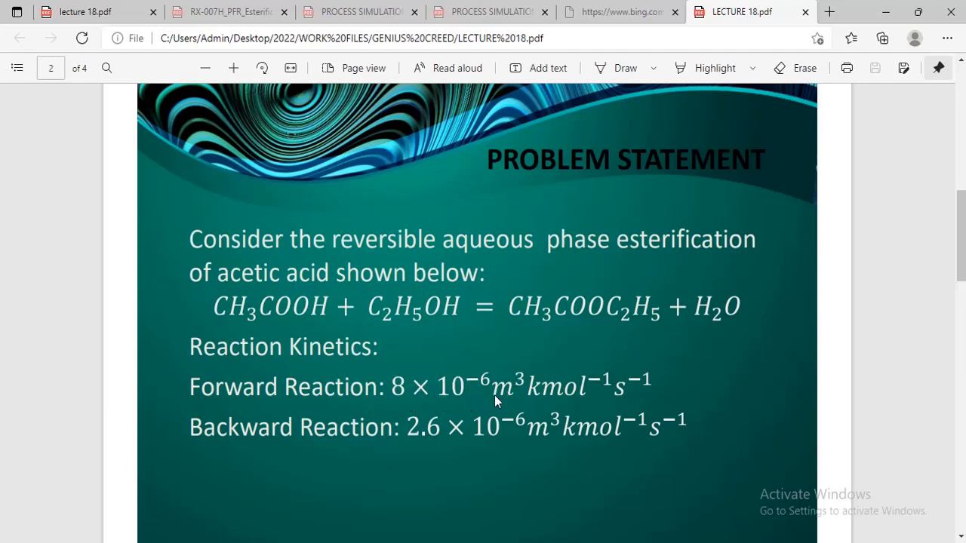
mouse_move(576, 542)
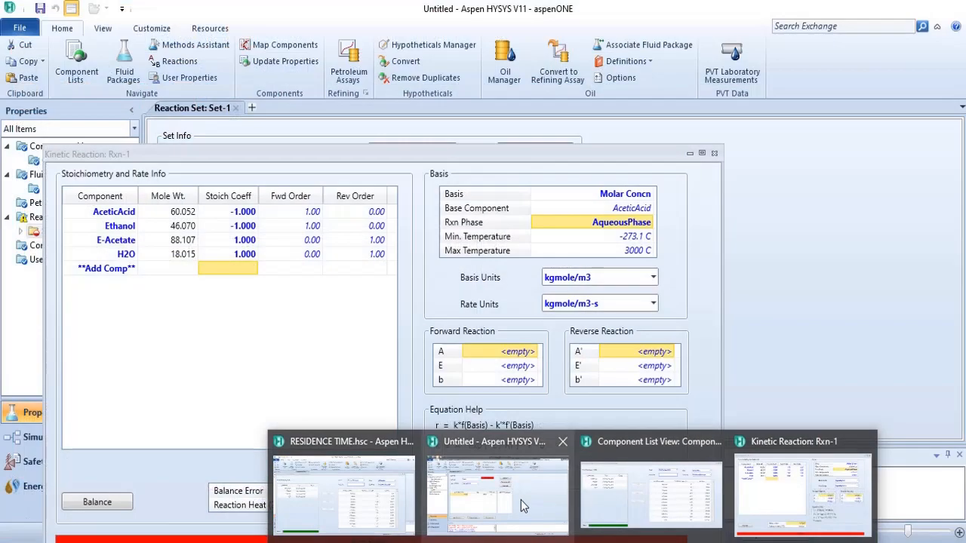
left_click(521, 498)
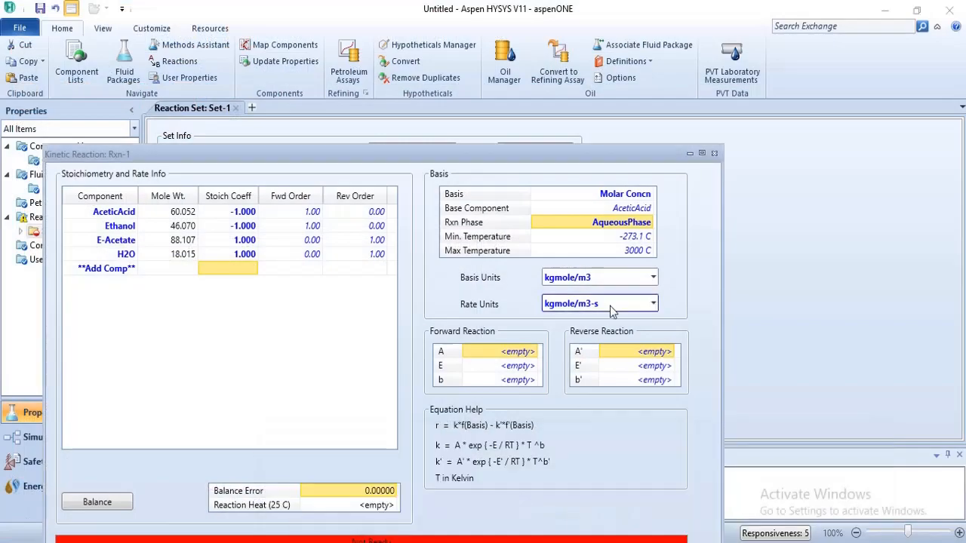
Set the forward reaction's A to 8E-6 and the reverse reaction's A' to 2.6E-6 for Rxn-1
left_click(511, 356)
type("8E-6")
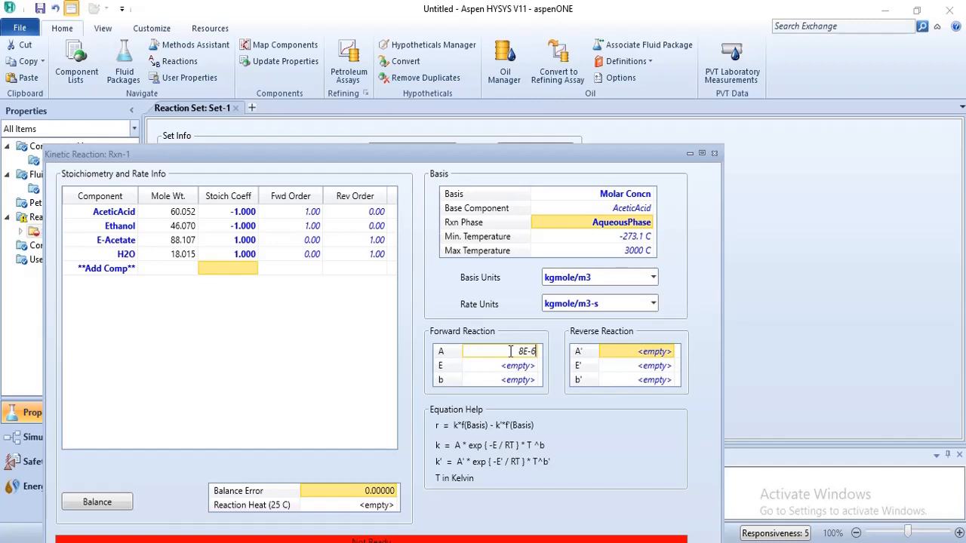
key("Return")
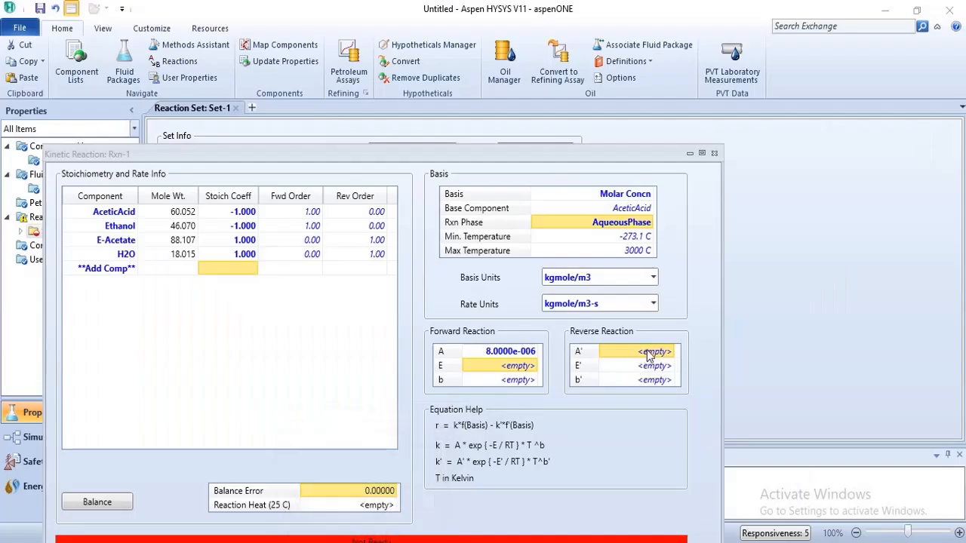
left_click(650, 351)
type("2")
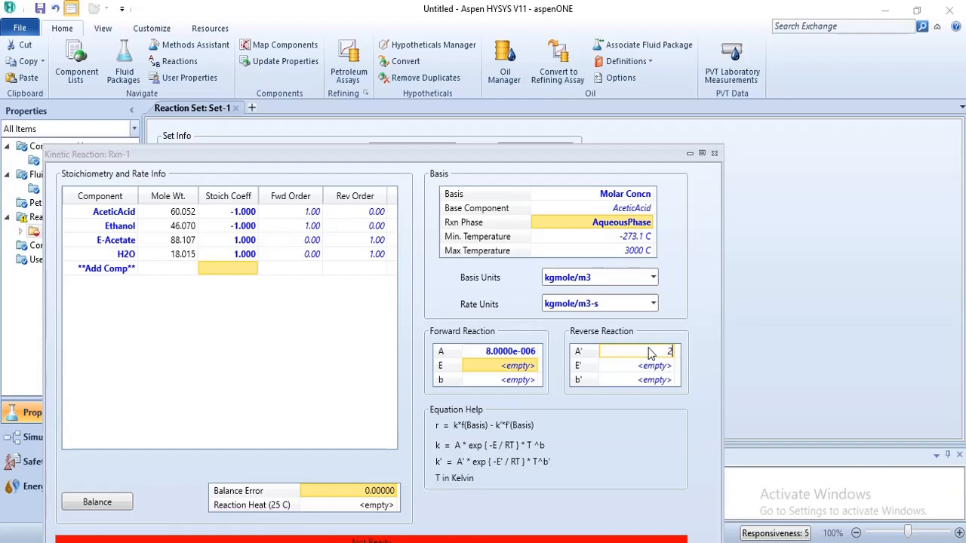
type(".6E-6")
key("Return")
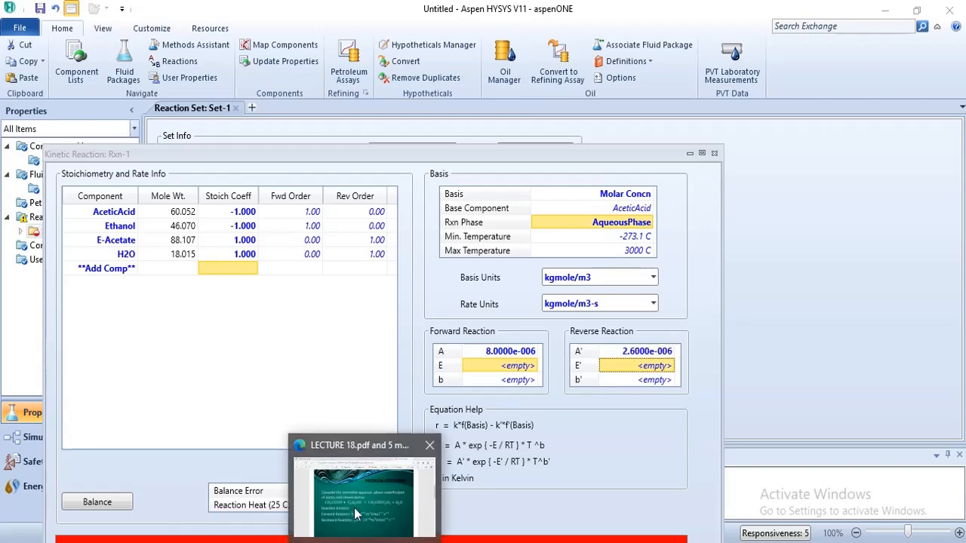
Recheck the kinetics in the LECTURE 18 PDF, set both E and E' of Rxn-1 to 0, and close the reaction window
left_click(354, 507)
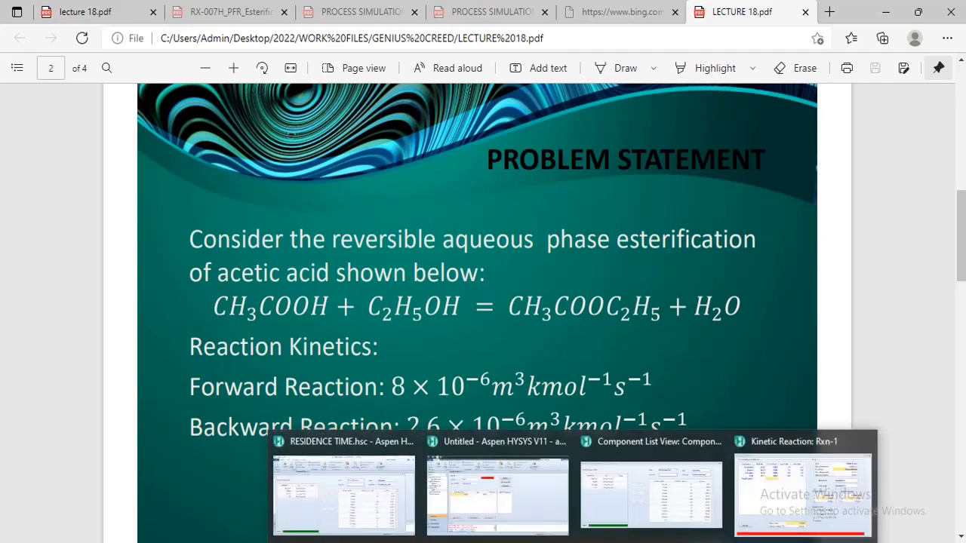
mouse_move(526, 508)
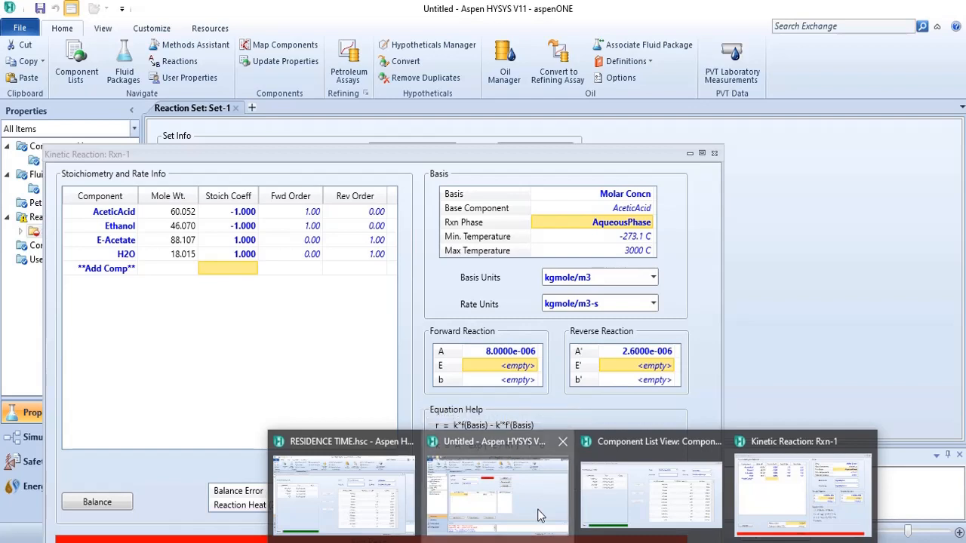
left_click(529, 515)
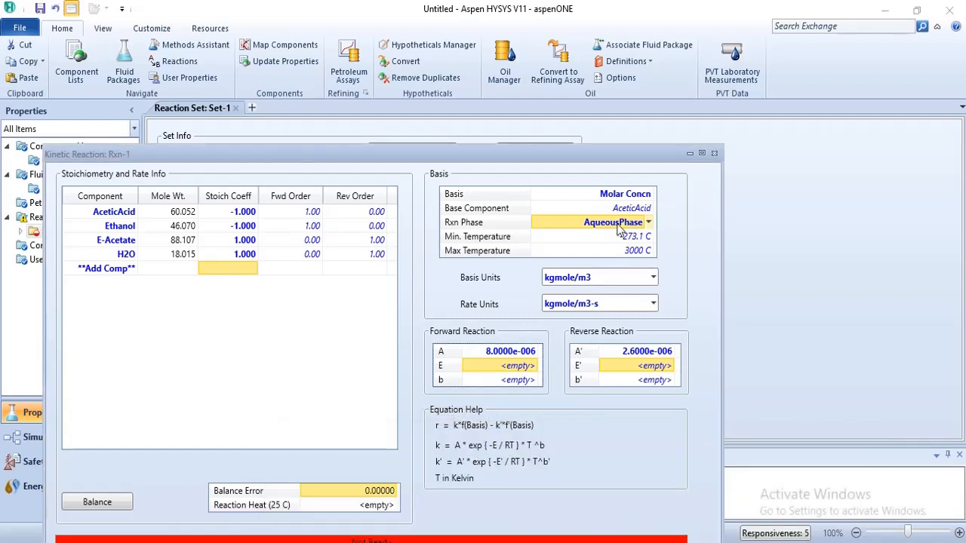
left_click(517, 366)
type("0")
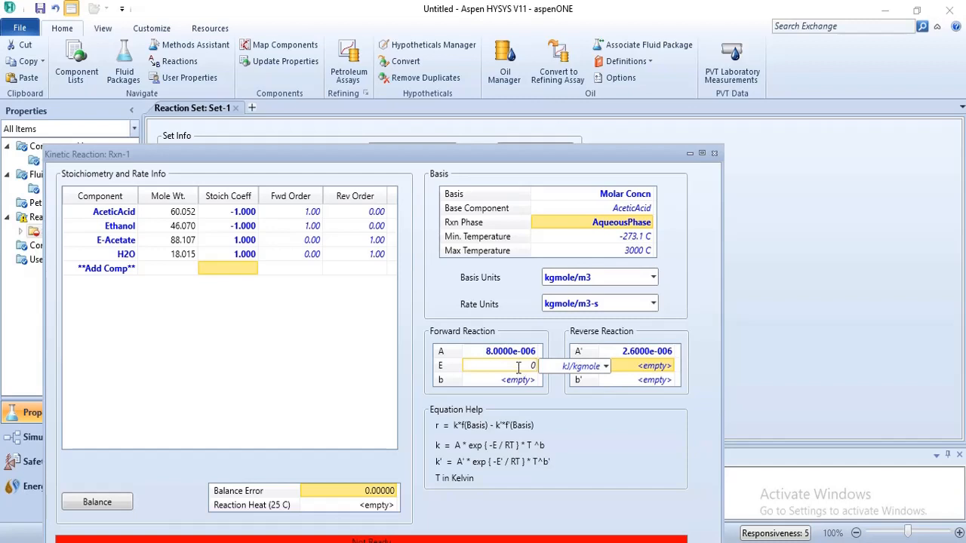
key("Return")
left_click(668, 366)
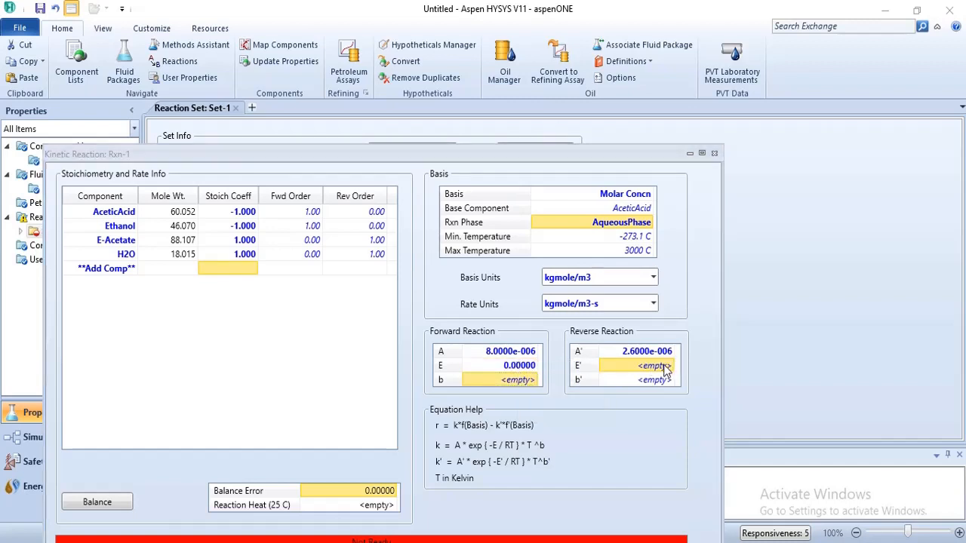
type("0")
key("Return")
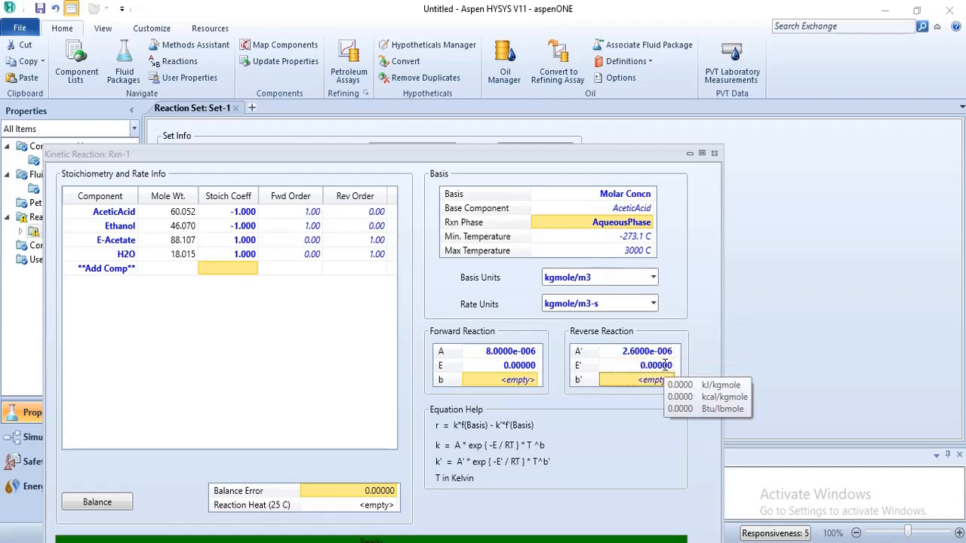
left_click_drag(432, 151, 474, 82)
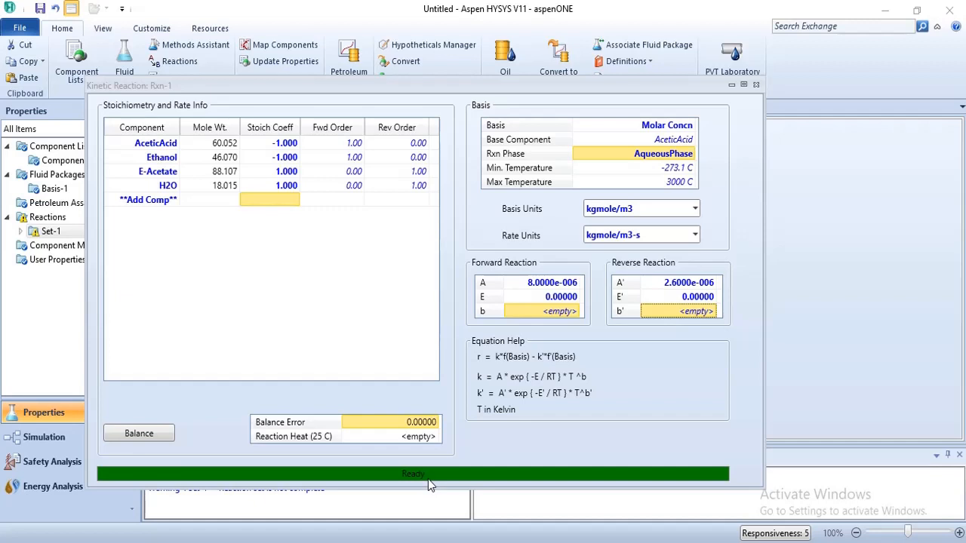
left_click(756, 85)
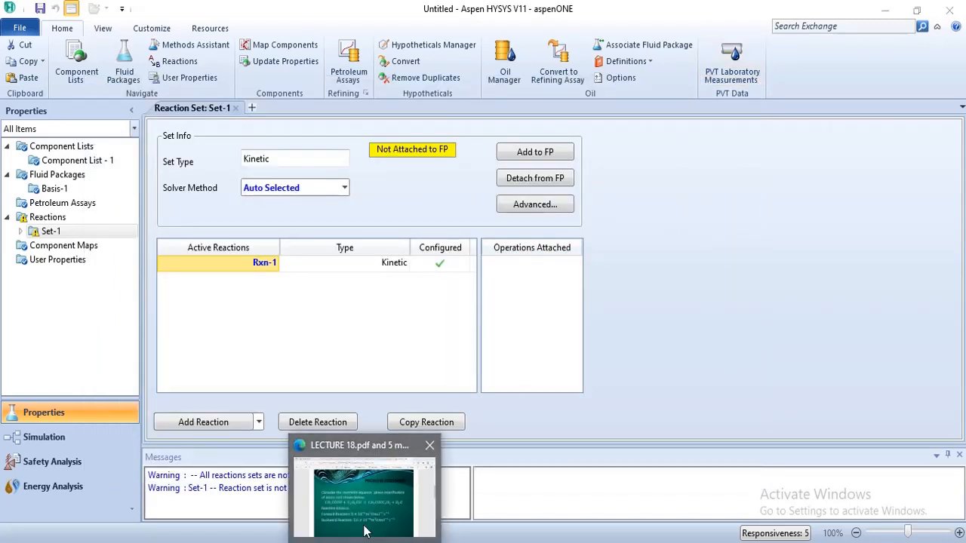
Check the problem statement in the LECTURE 18 PDF, return to HYSYS and attach reaction set Set-1 to fluid package Basis-1
left_click(365, 528)
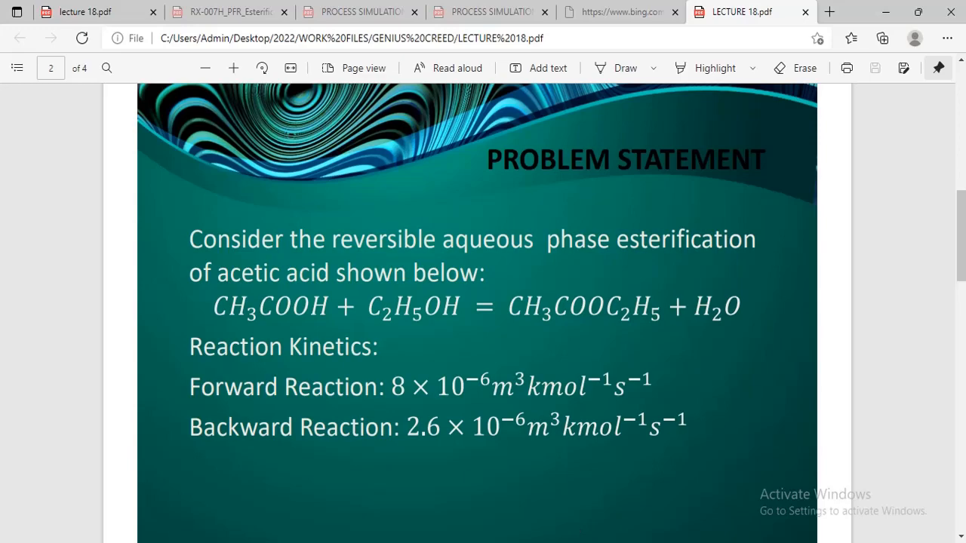
mouse_move(571, 541)
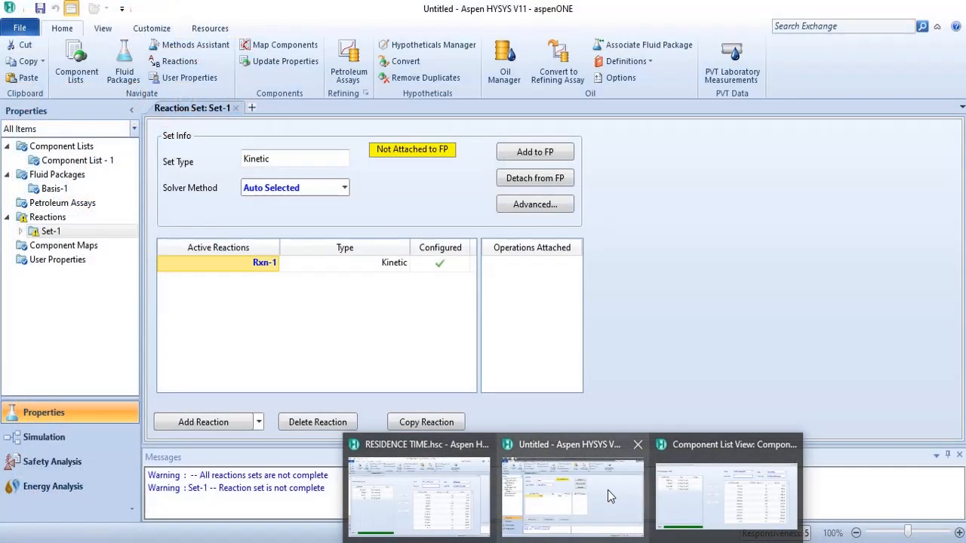
left_click(608, 490)
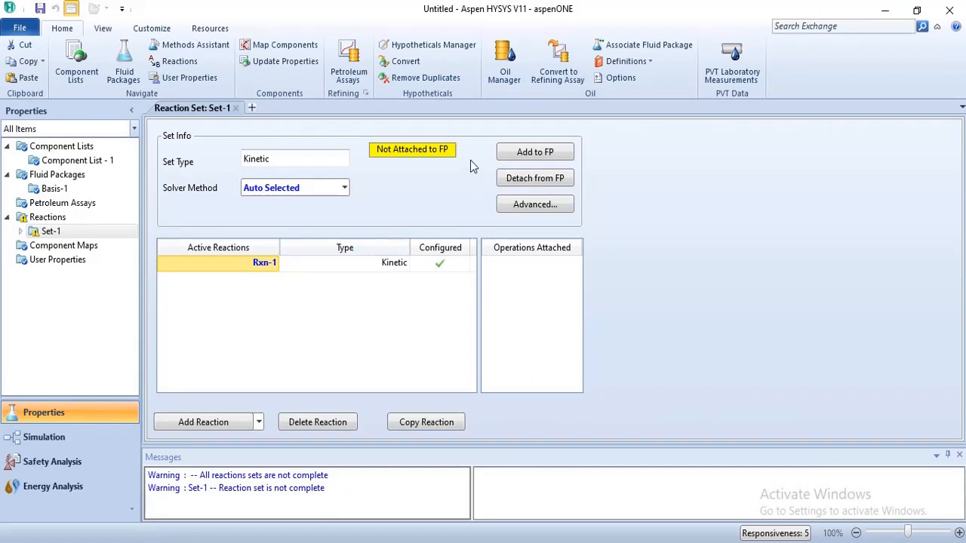
left_click(534, 153)
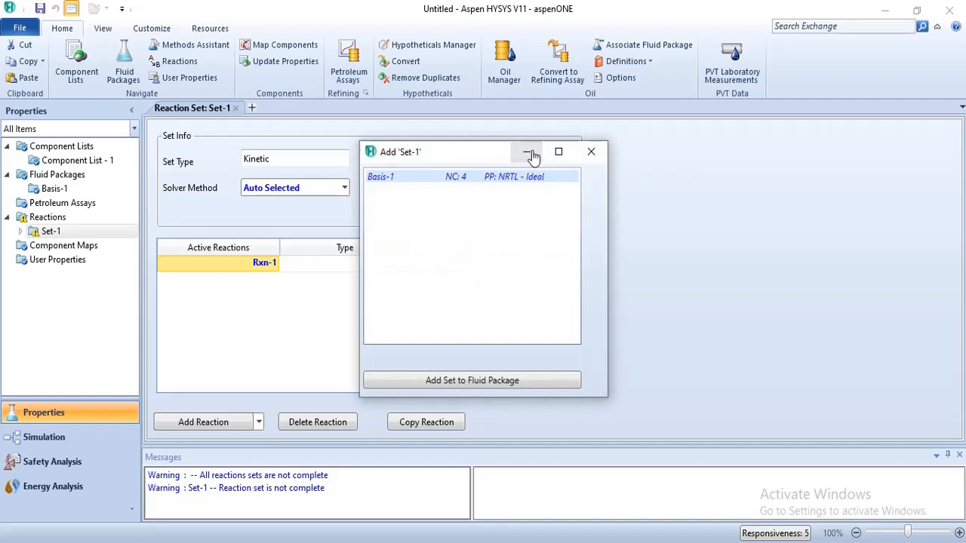
left_click(512, 381)
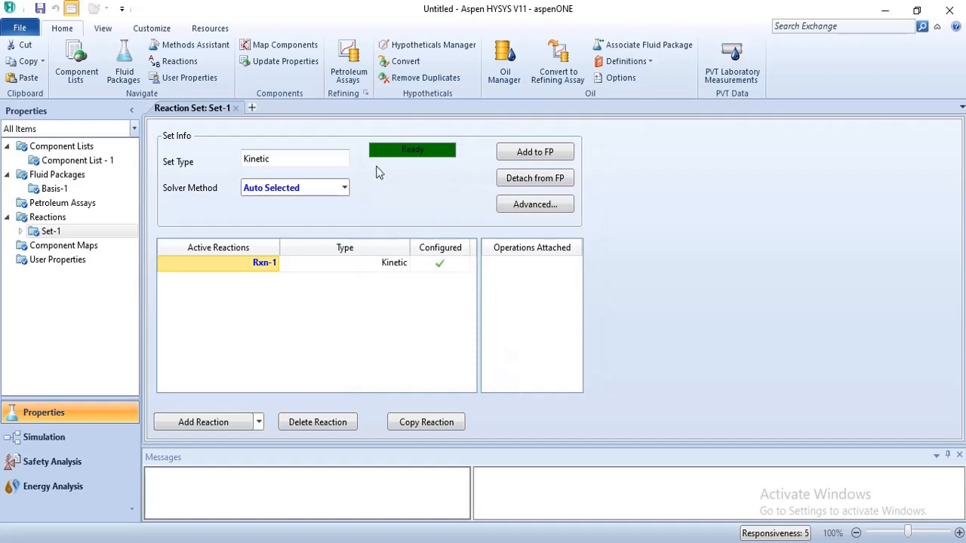
Reopen Rxn-1 to examine its reaction heat at 25 C and close it again
double_click(264, 270)
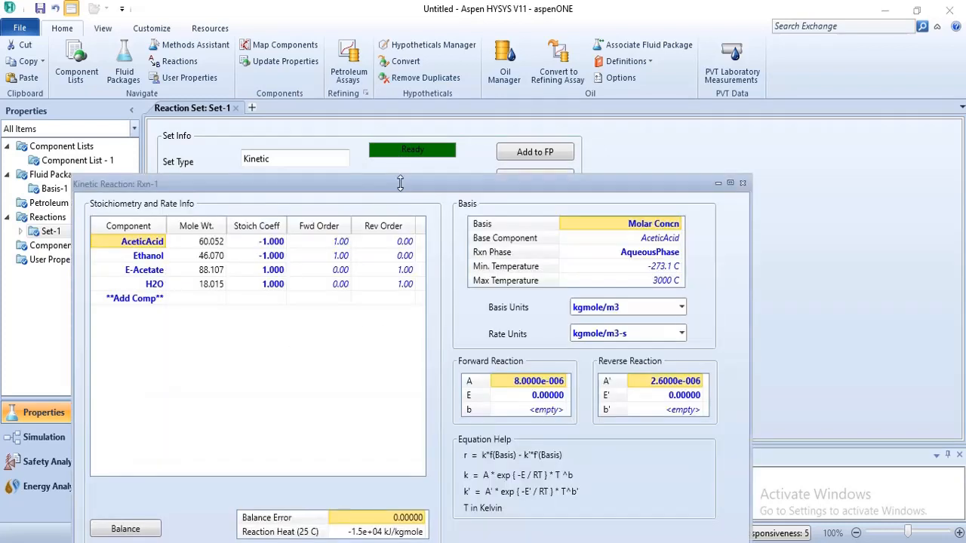
left_click_drag(387, 184, 395, 134)
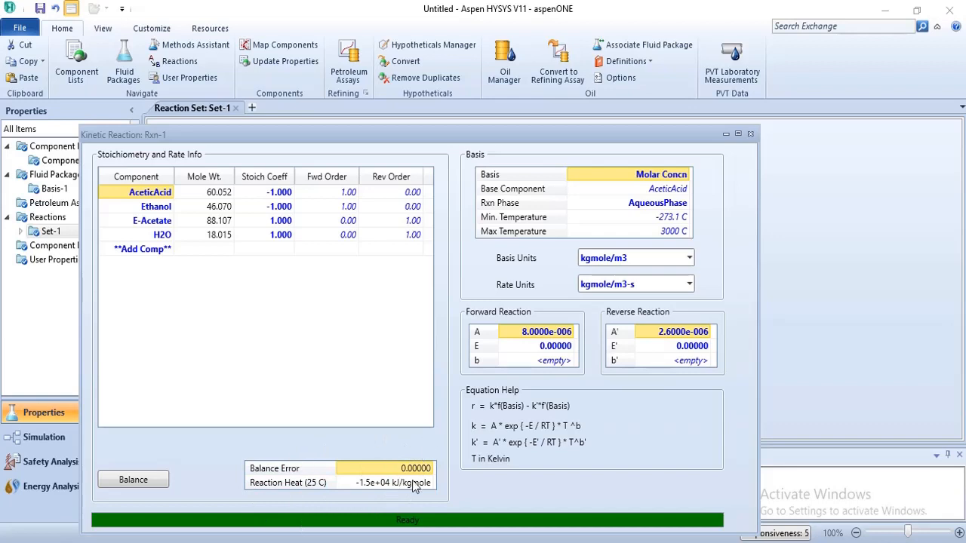
mouse_move(372, 490)
left_click(748, 136)
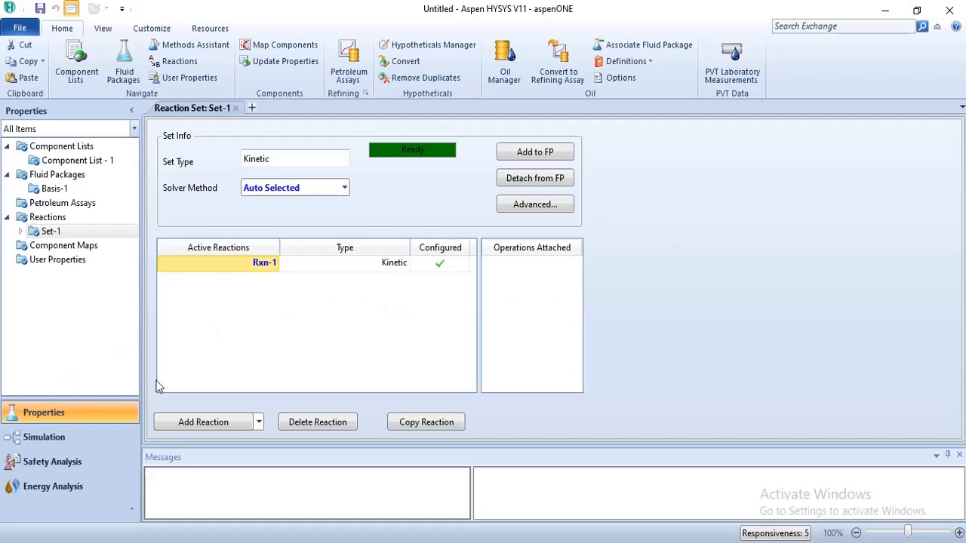
Enter the Simulation environment, move the model palette clear of the flowsheet, and read further in the LECTURE 18 PDF before returning to HYSYS
left_click(89, 442)
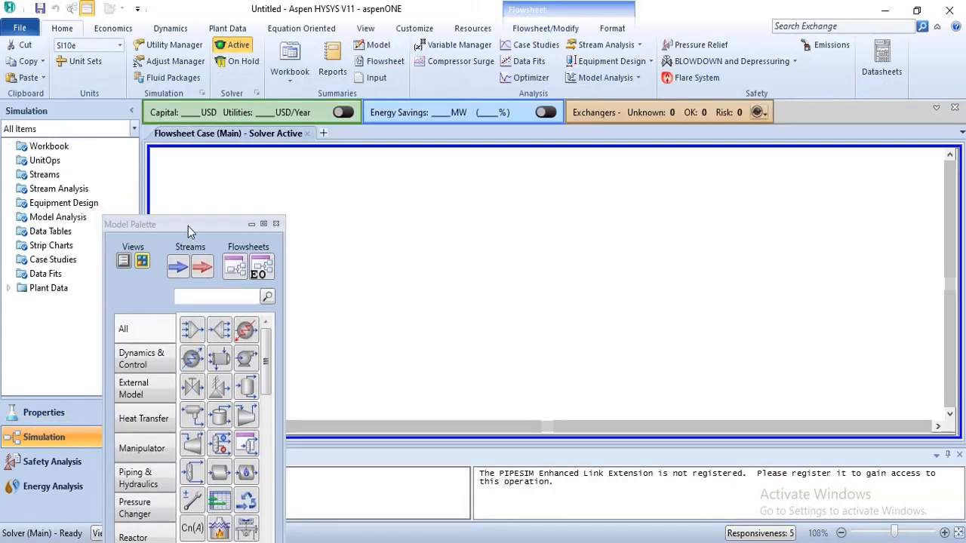
left_click_drag(187, 225, 150, 89)
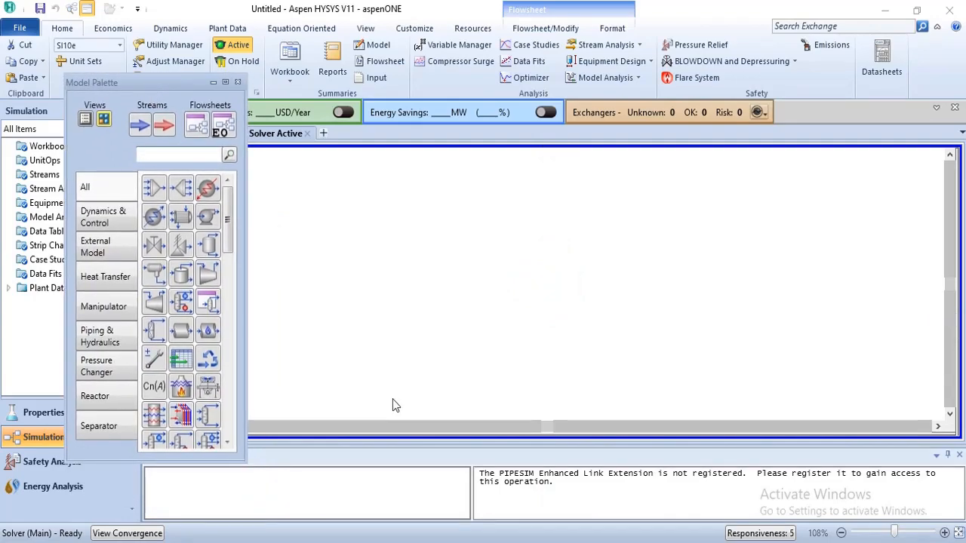
key("alt+Tab")
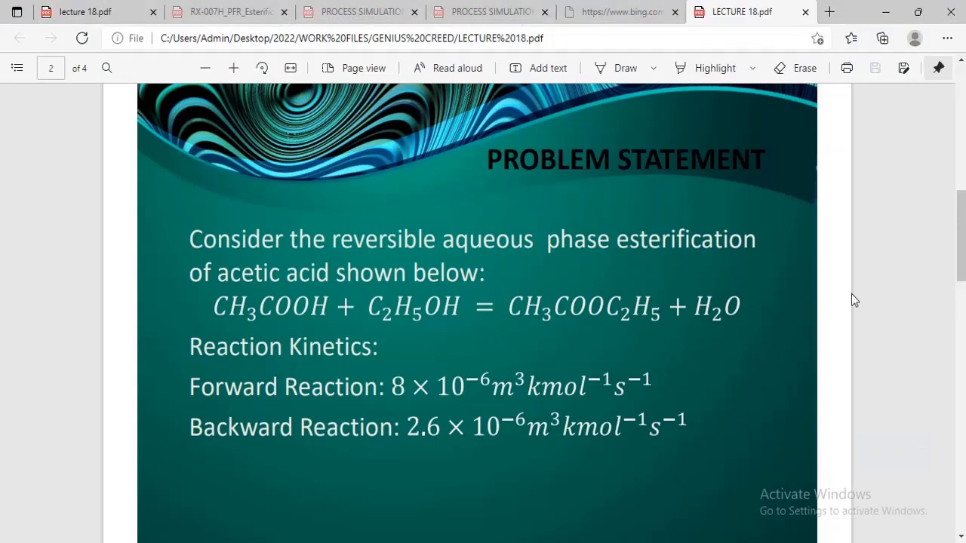
left_click_drag(962, 230, 963, 368)
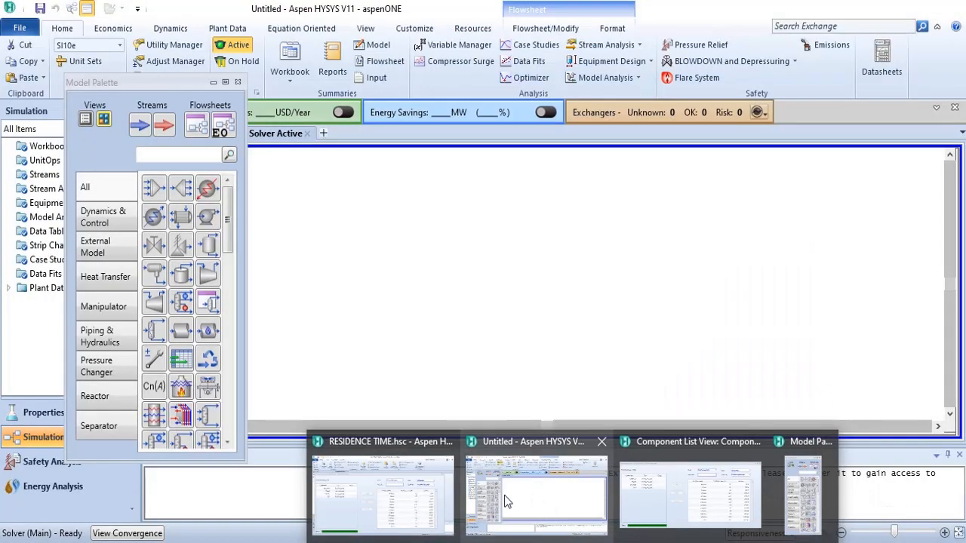
left_click(504, 495)
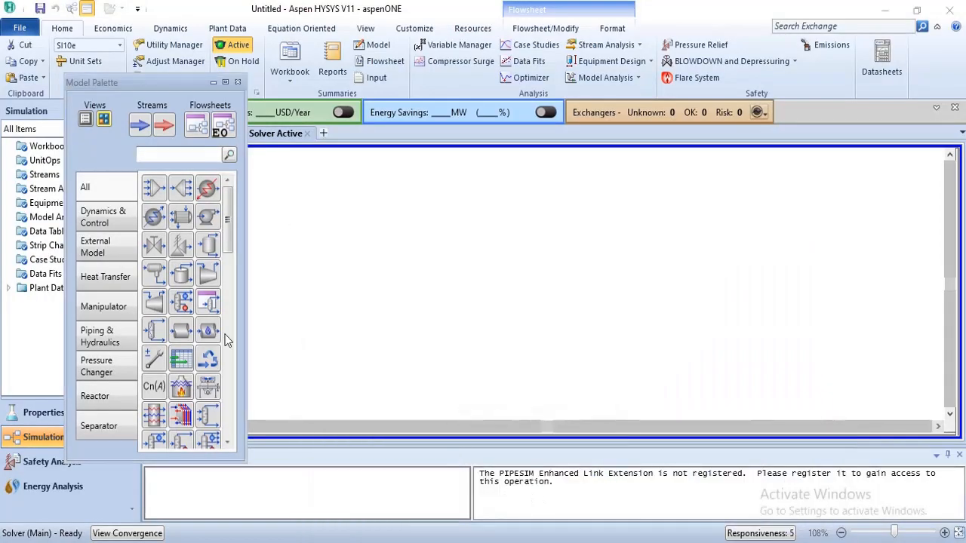
Place a plug flow reactor from the reactor models in the middle of the flowsheet
left_click(130, 406)
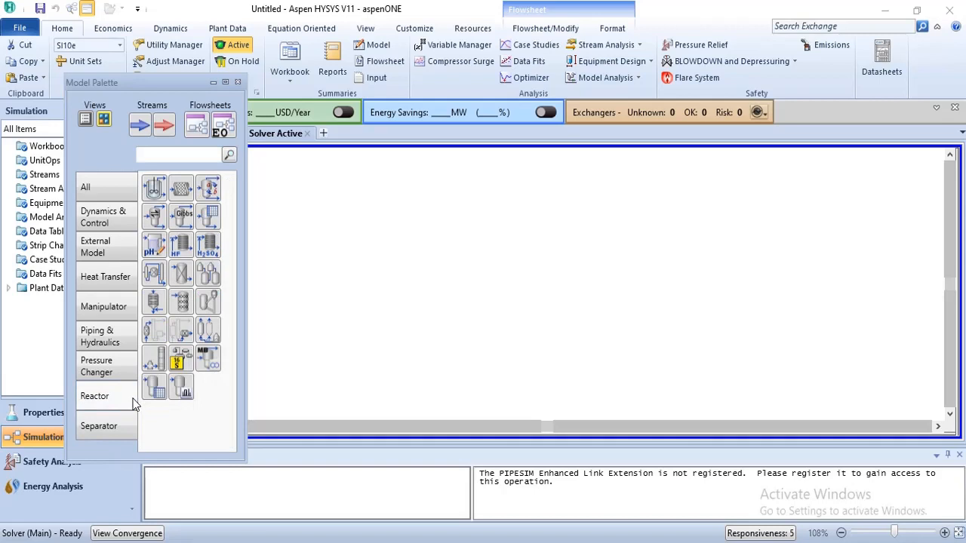
left_click_drag(181, 188, 478, 277)
left_click(589, 283)
left_click(636, 272)
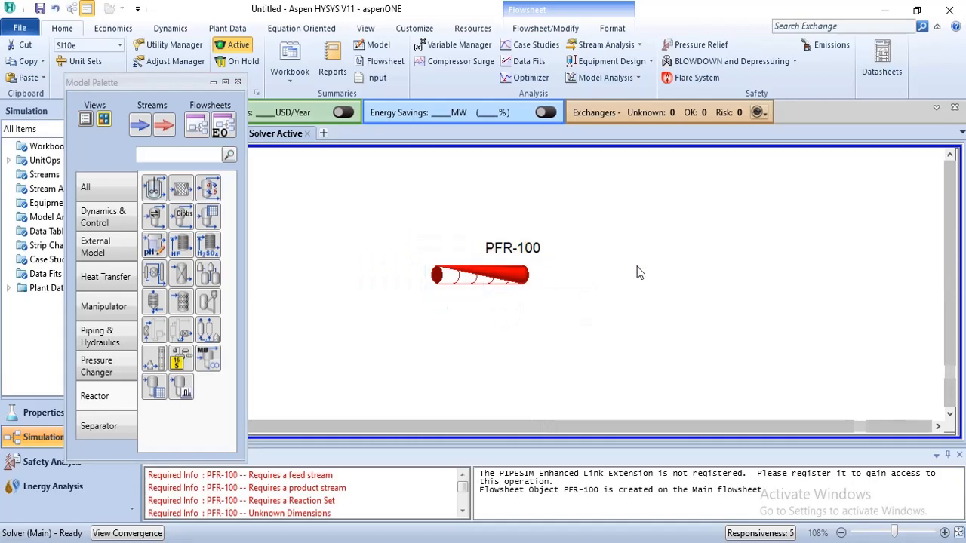
Open reactor PFR-100 and connect a new stream FEED as its inlet and a new stream PRODUCT as its outlet
double_click(496, 271)
left_click_drag(361, 130, 539, 92)
left_click(360, 188)
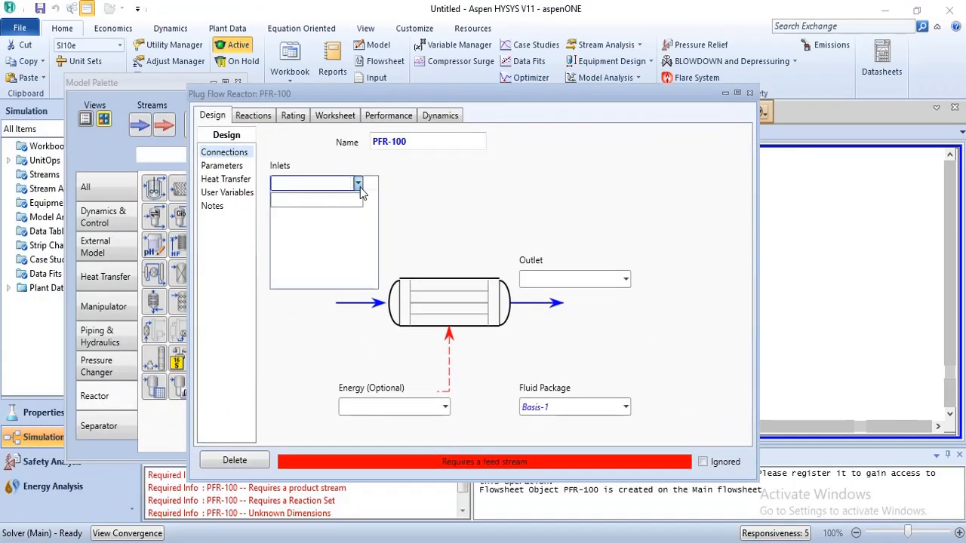
type("FEED")
key("Return")
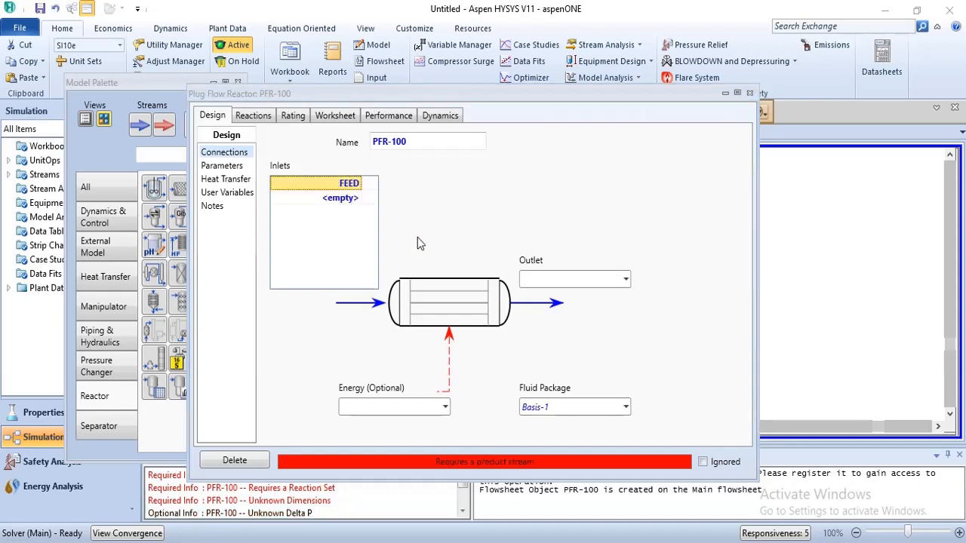
left_click(550, 280)
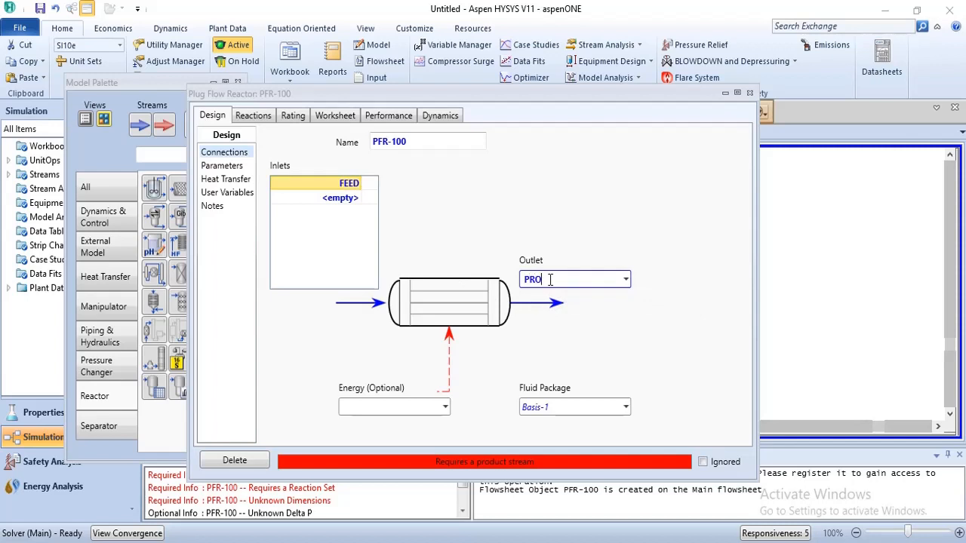
type("PROD")
key("Return")
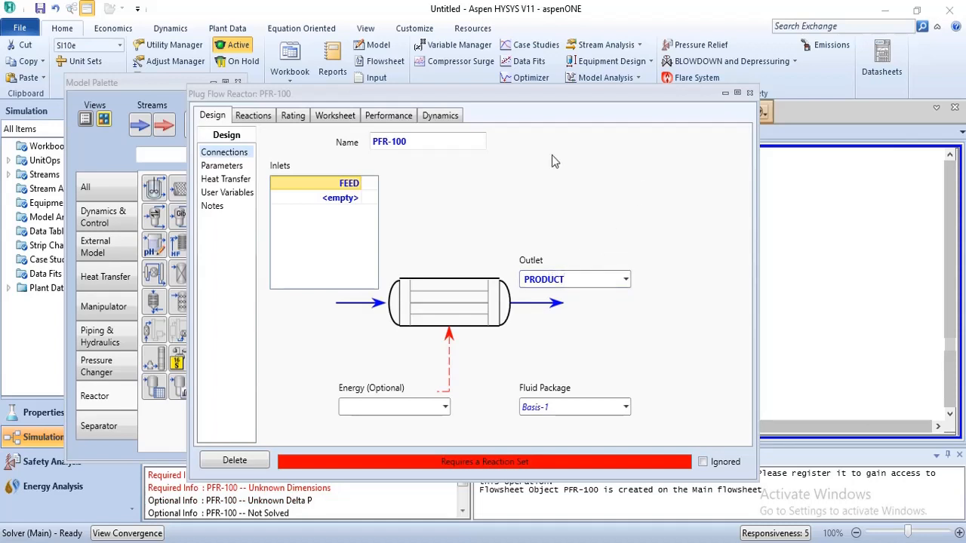
Open the FEED material stream from the worksheet of PFR-100 and move its window to show the stream conditions
left_click(332, 119)
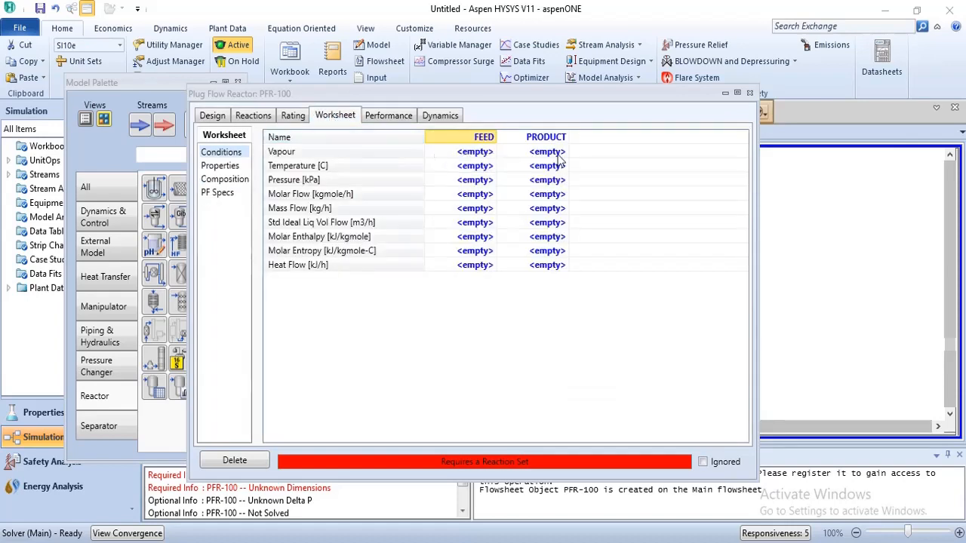
left_click(481, 136)
double_click(481, 136)
left_click_drag(409, 161, 480, 138)
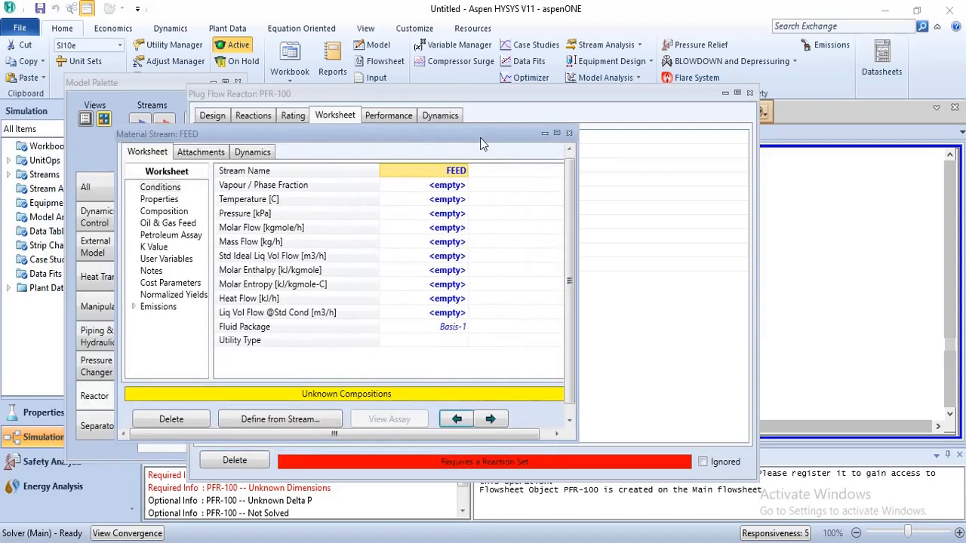
left_click(440, 200)
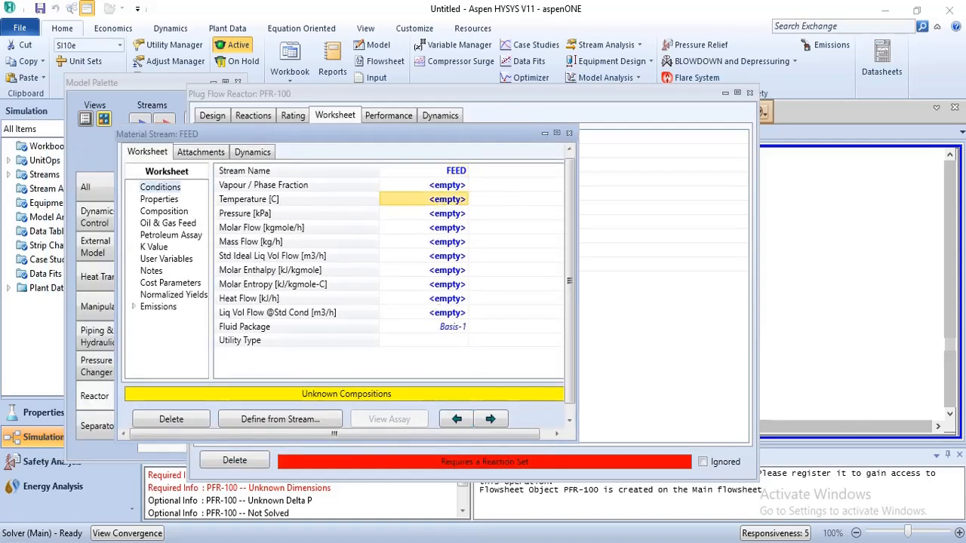
Check the feed data in the LECTURE 18 PDF, return to the untitled HYSYS case and set FEED's mass flow to 100000 kg/d
key("alt+Tab")
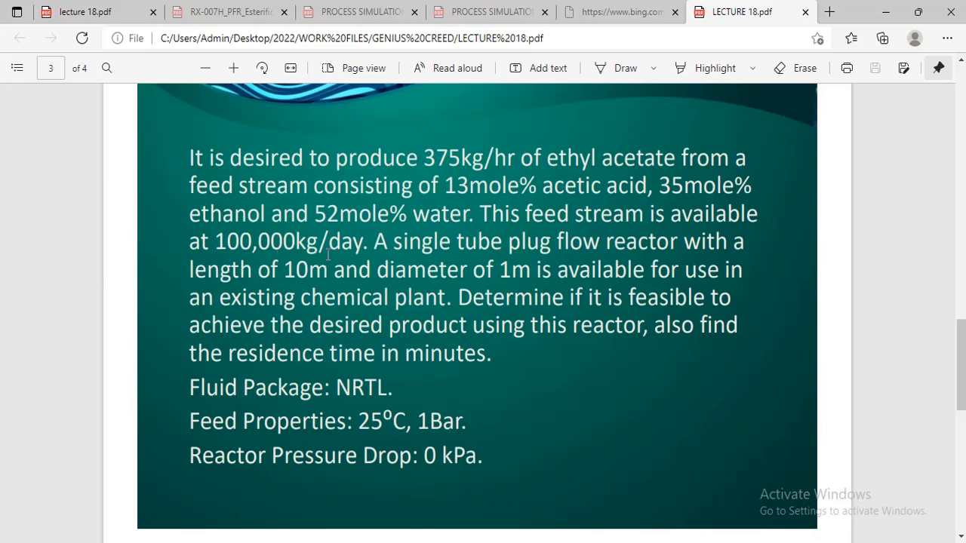
mouse_move(569, 542)
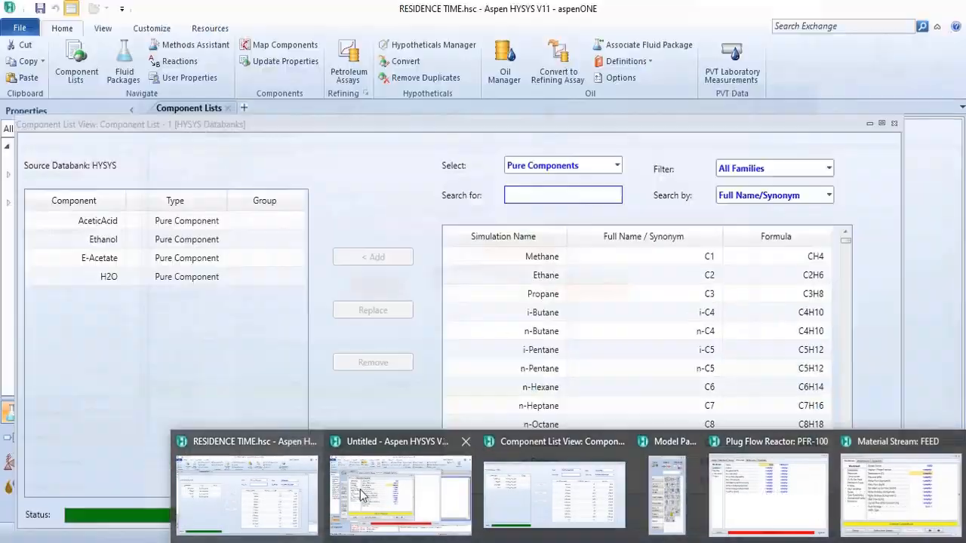
left_click(360, 492)
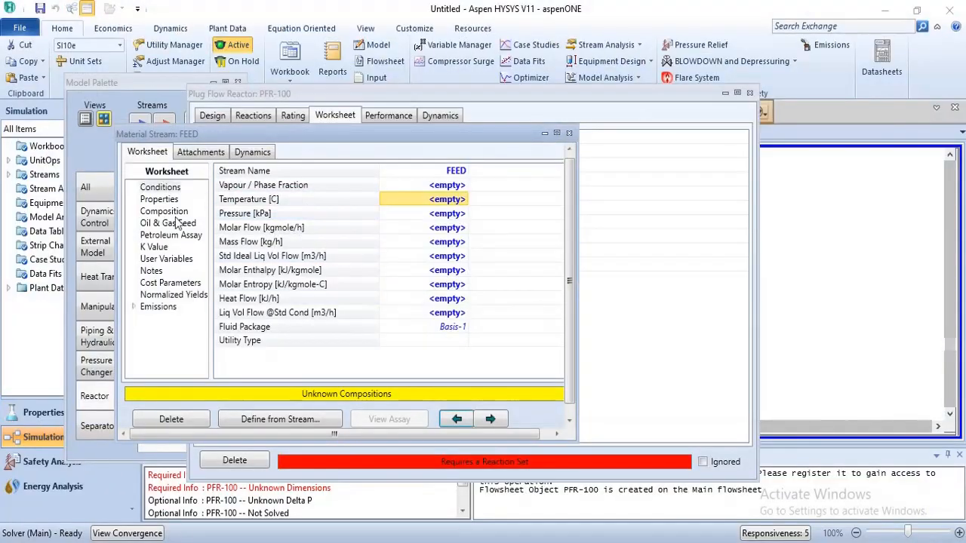
left_click(447, 243)
type("1")
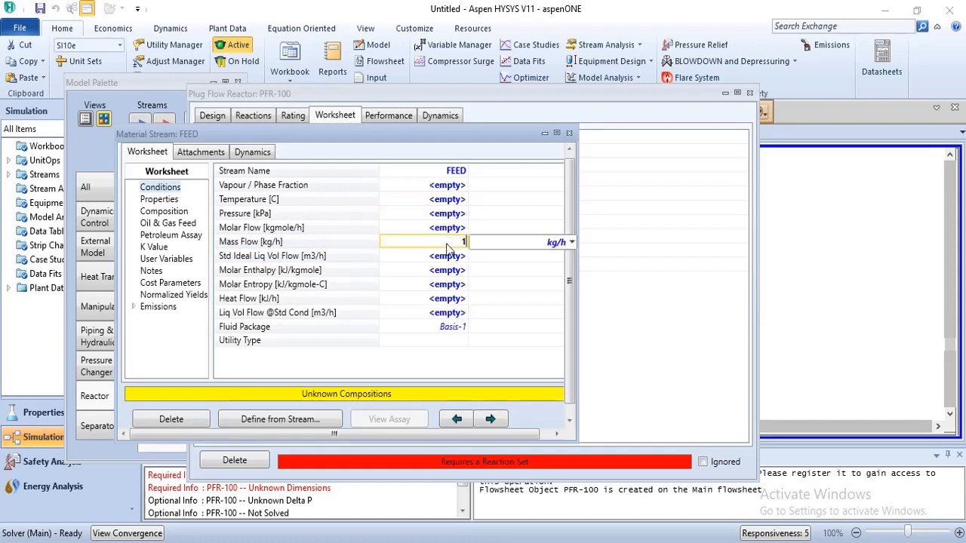
type("00000")
left_click(572, 242)
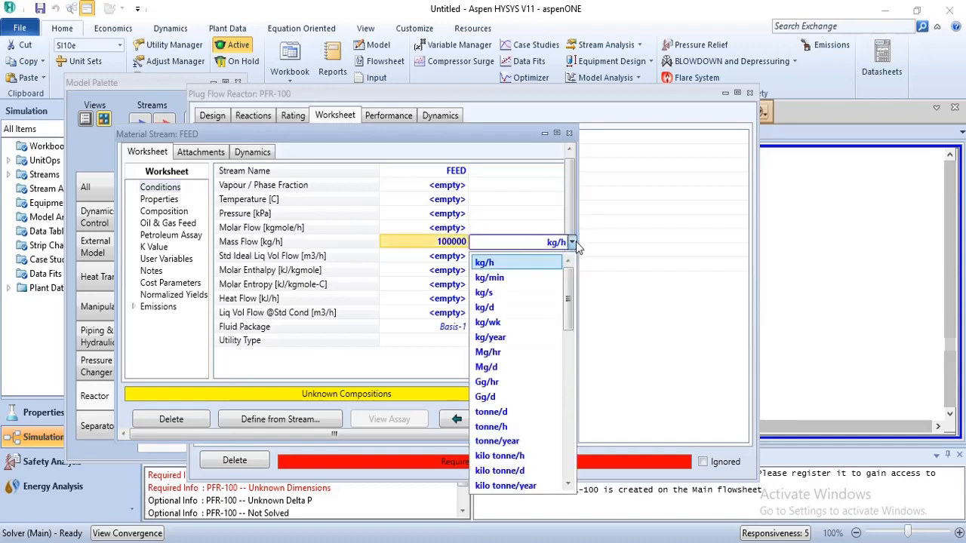
left_click(542, 307)
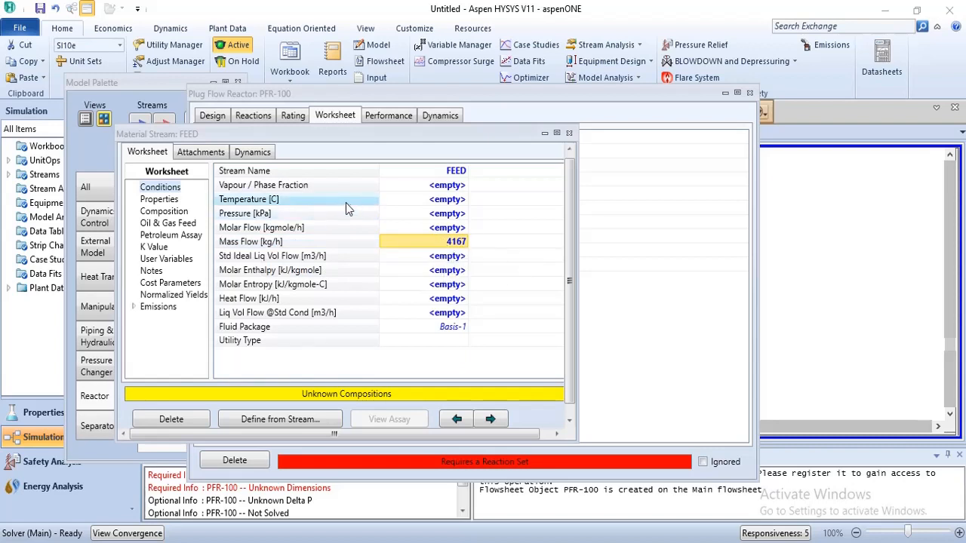
Set the FEED stream's temperature to 25 C and its pressure to 1 bar
left_click(445, 202)
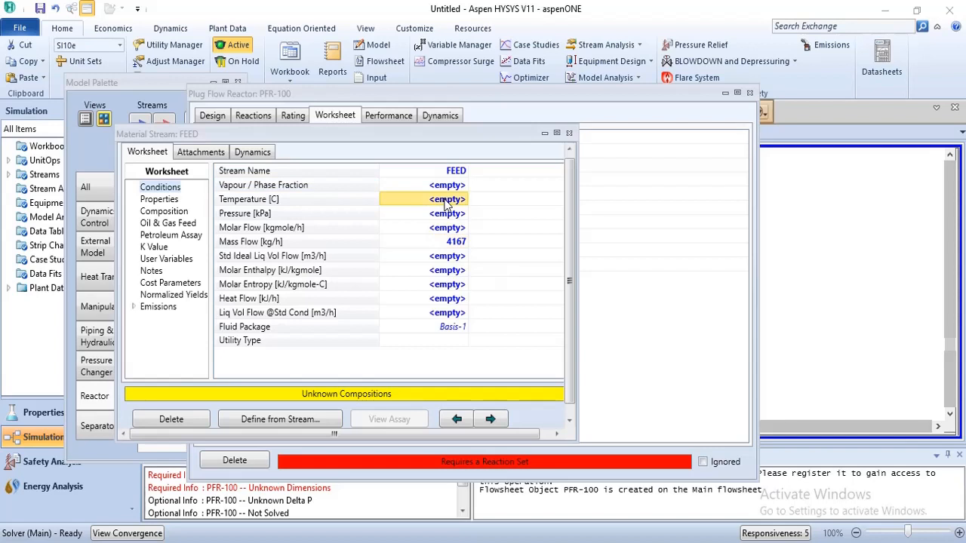
type("25")
key("Return")
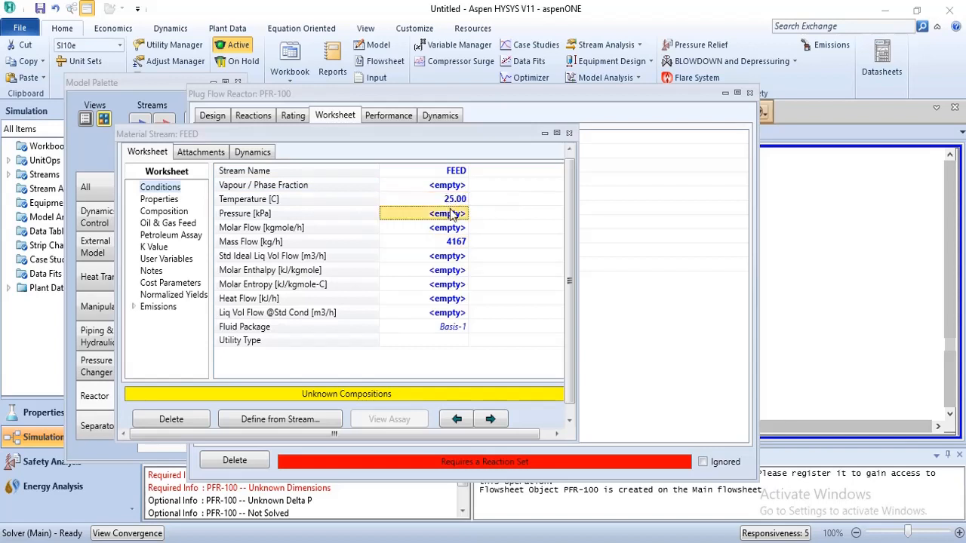
type("1")
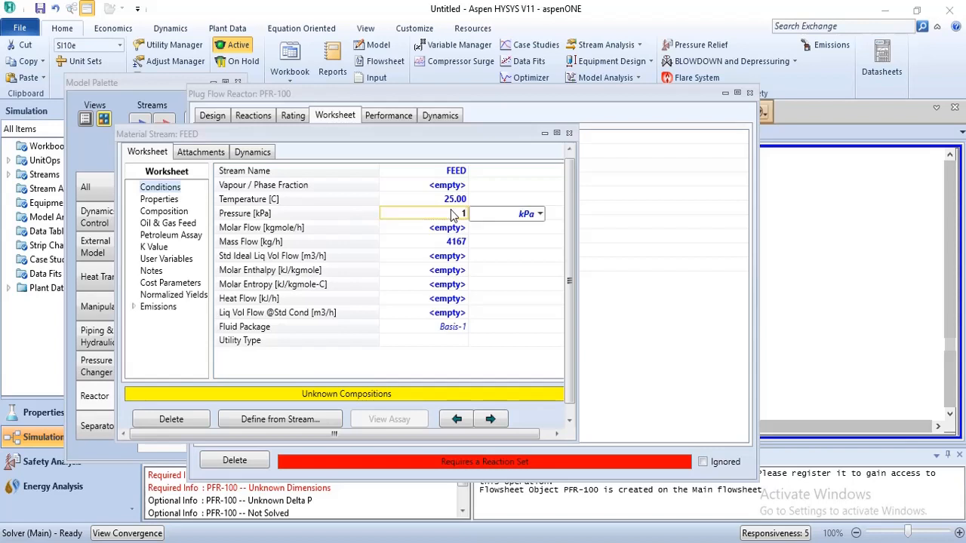
left_click(539, 214)
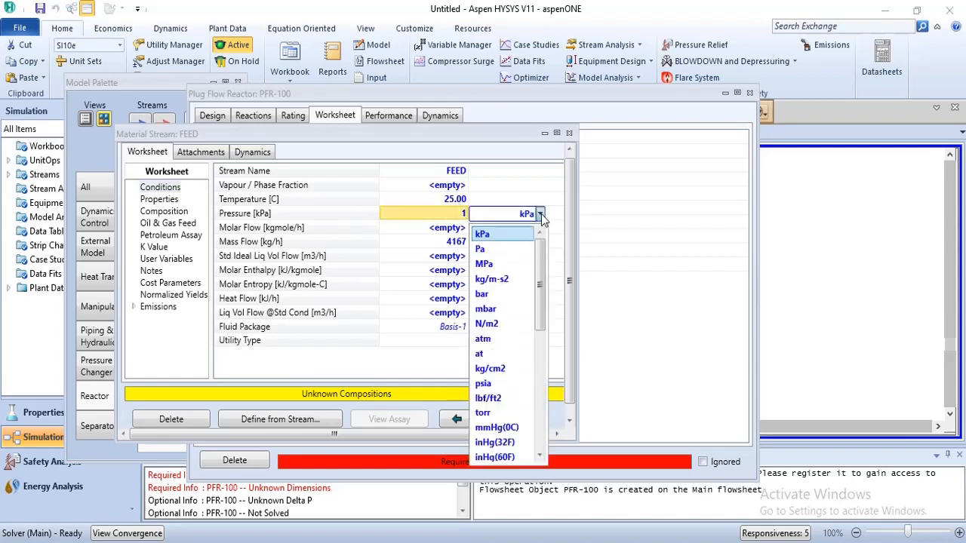
left_click(516, 293)
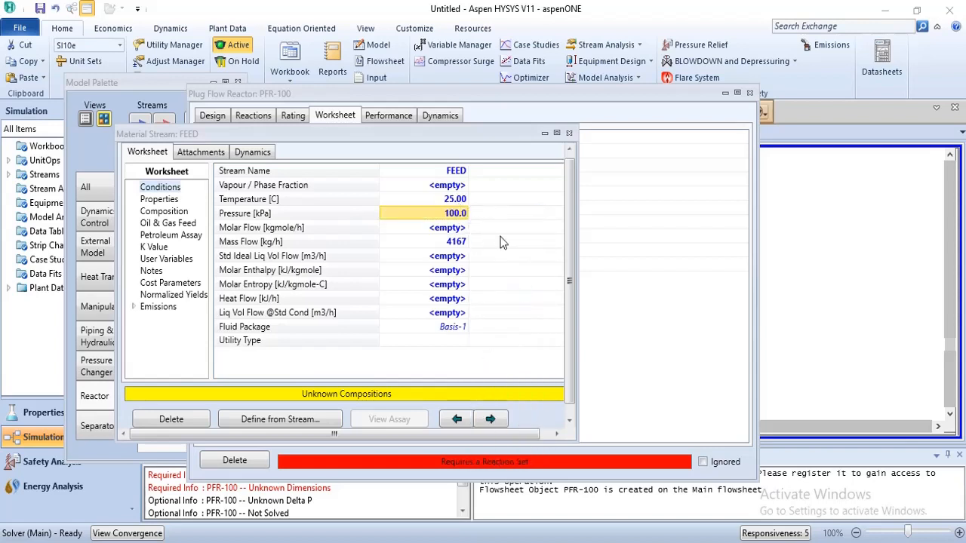
Check the feed composition in the LECTURE 18 PDF, return to HYSYS and set FEED's AceticAcid mole fraction to 0.13
mouse_move(445, 215)
mouse_move(356, 501)
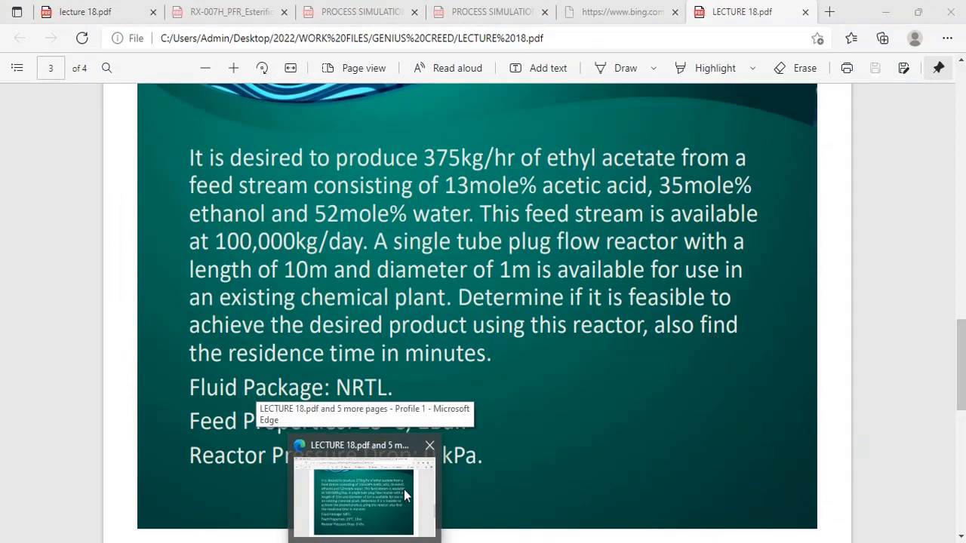
left_click(356, 501)
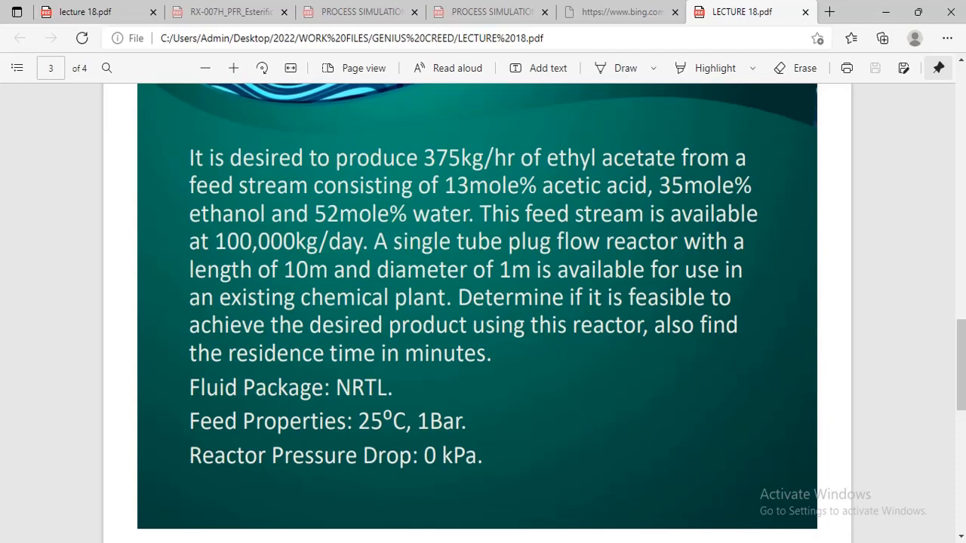
left_click(405, 495)
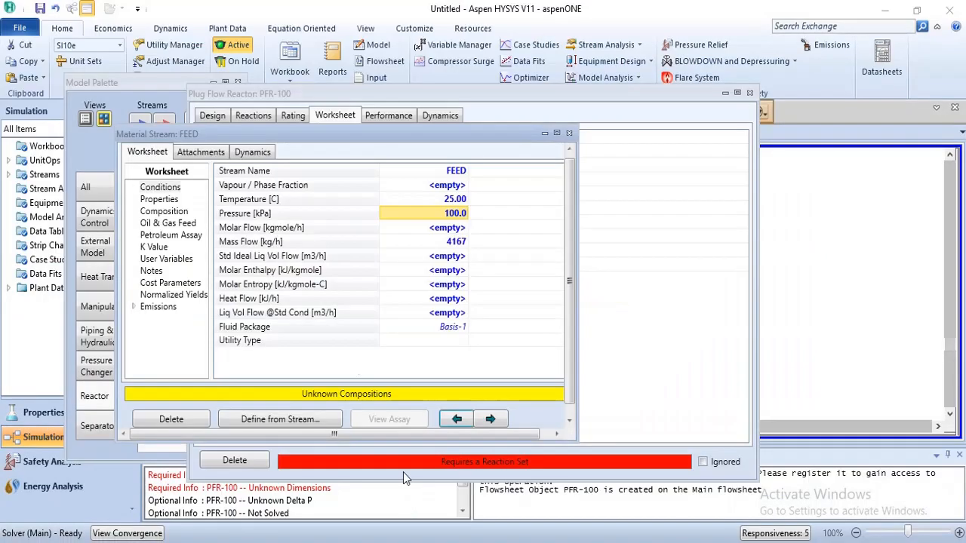
left_click(151, 212)
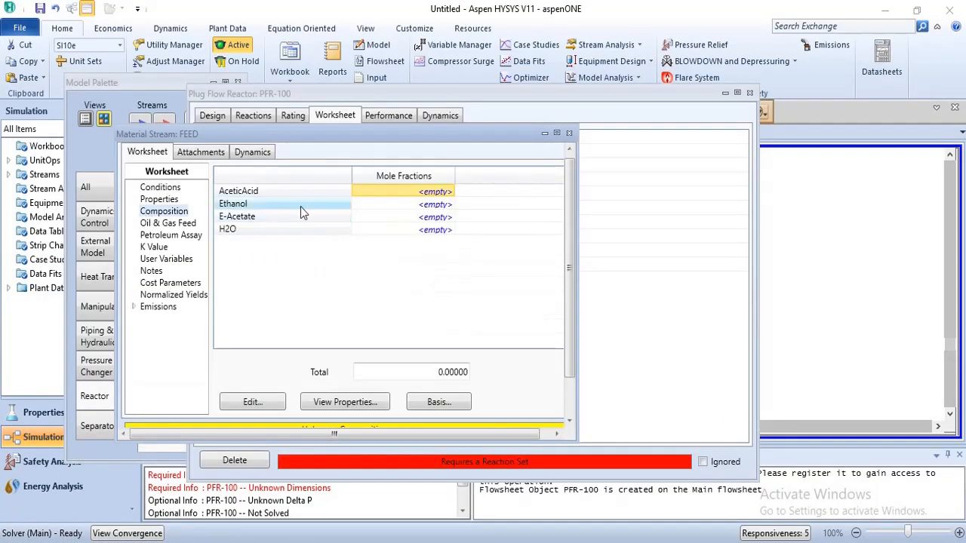
left_click(364, 498)
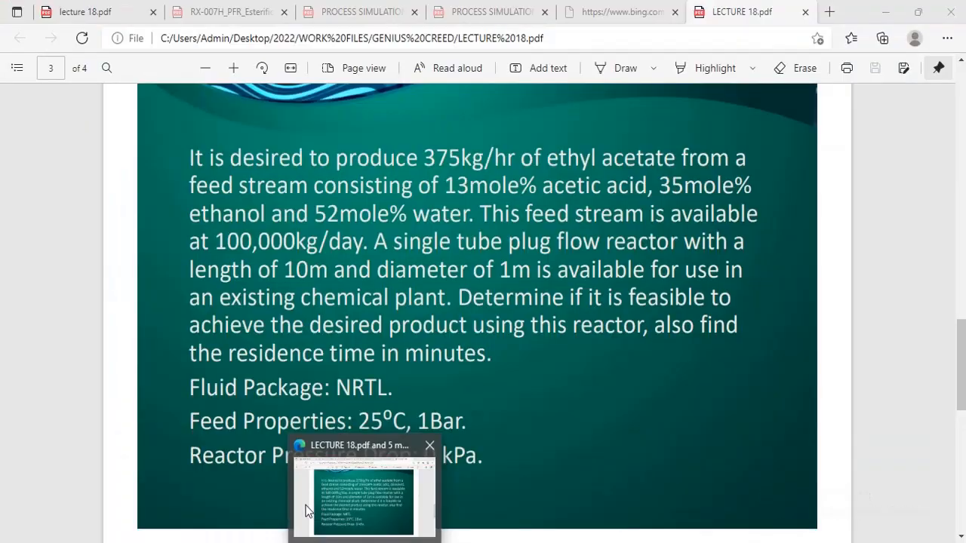
key("alt+Tab")
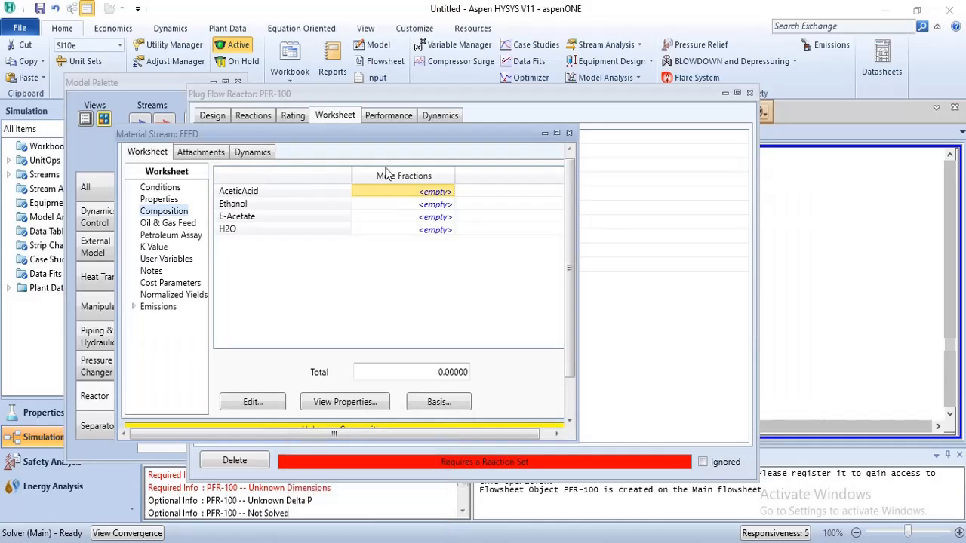
left_click(428, 193)
type(".13")
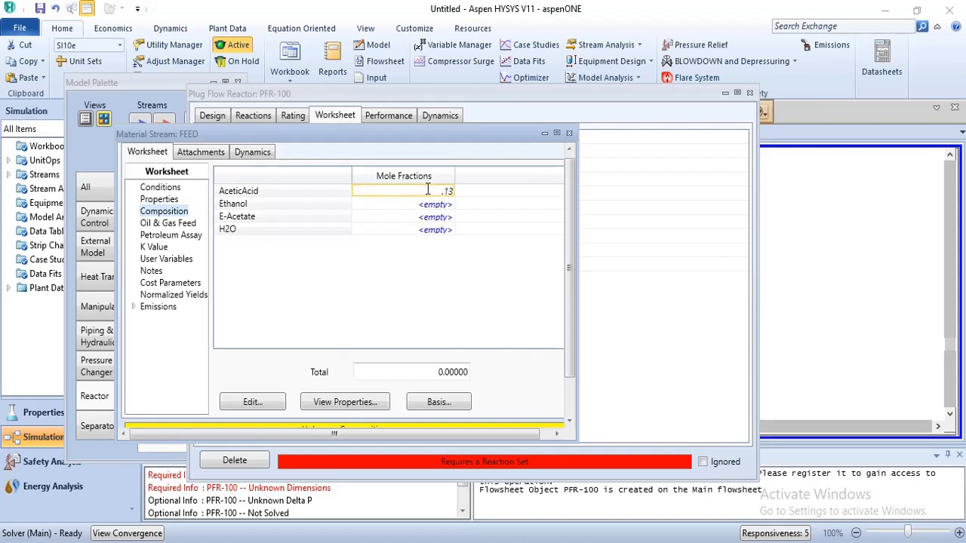
key("Return")
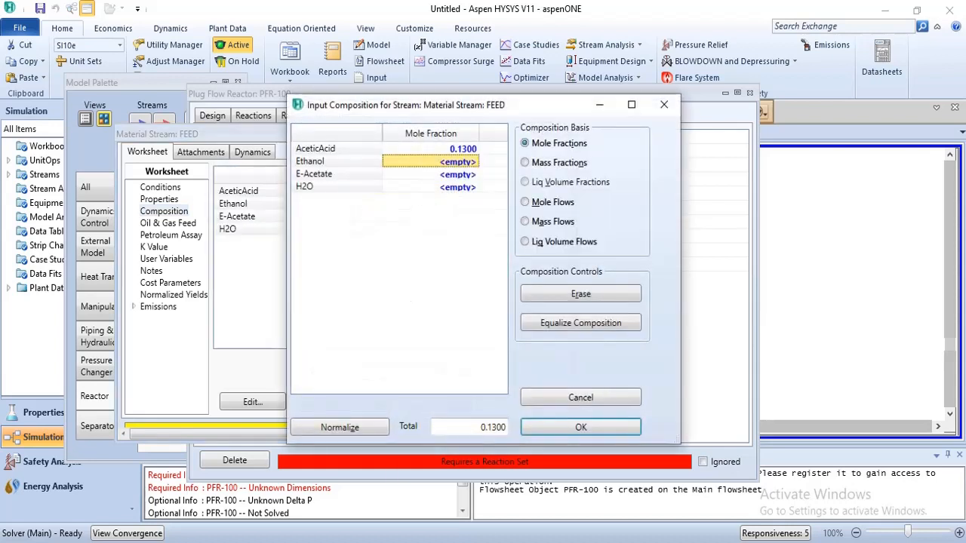
Recheck the composition in the PDF, set the feed mole fractions to 0.35 for Ethanol and 0.52 for H2O, and accept the composition
mouse_move(362, 540)
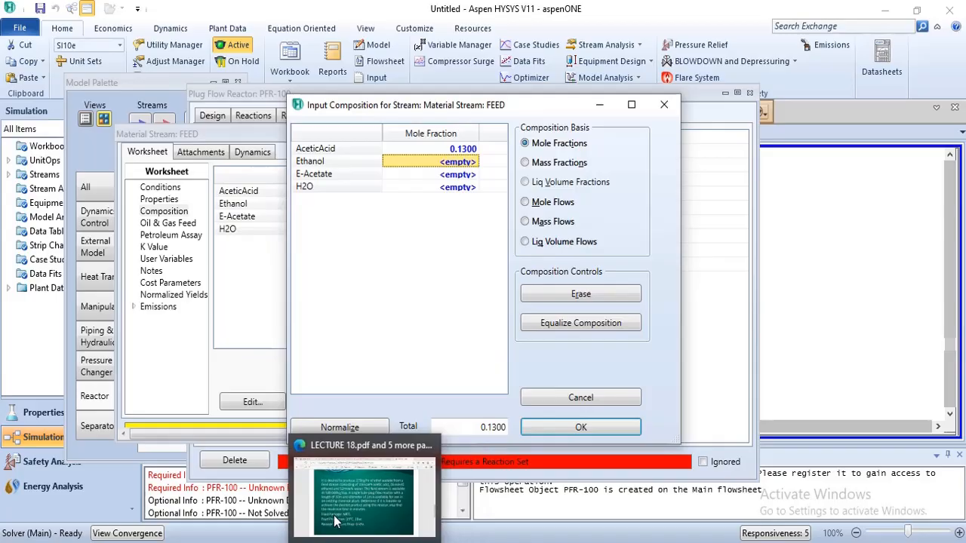
mouse_move(328, 479)
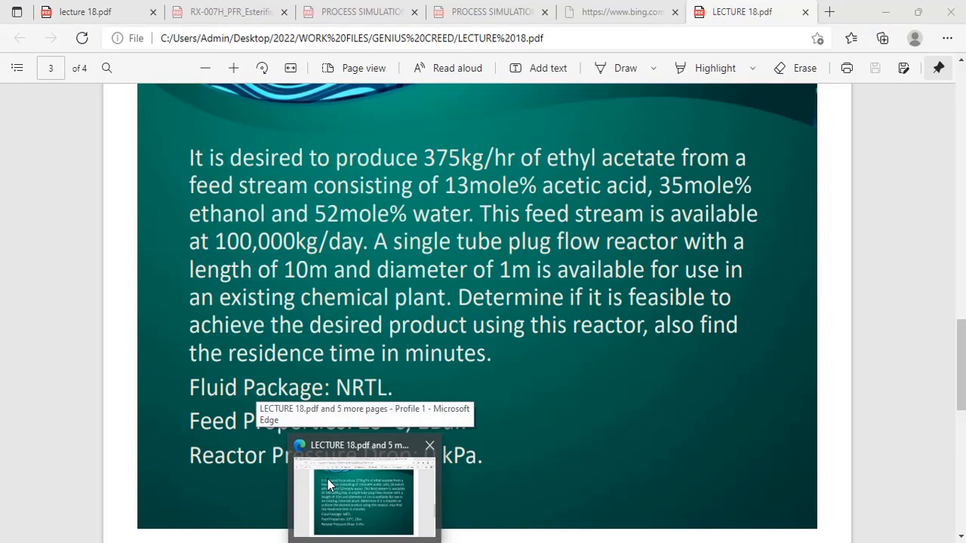
type(".35")
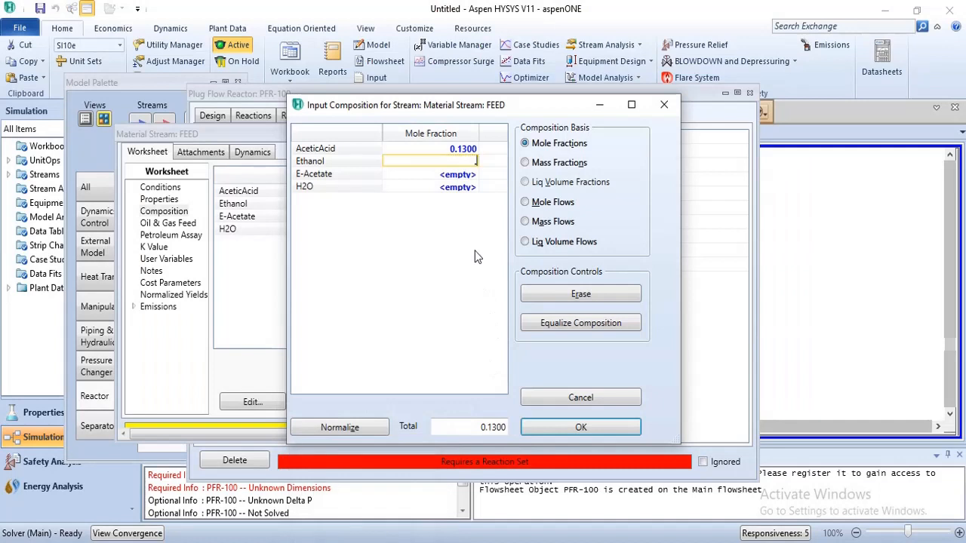
key("Return")
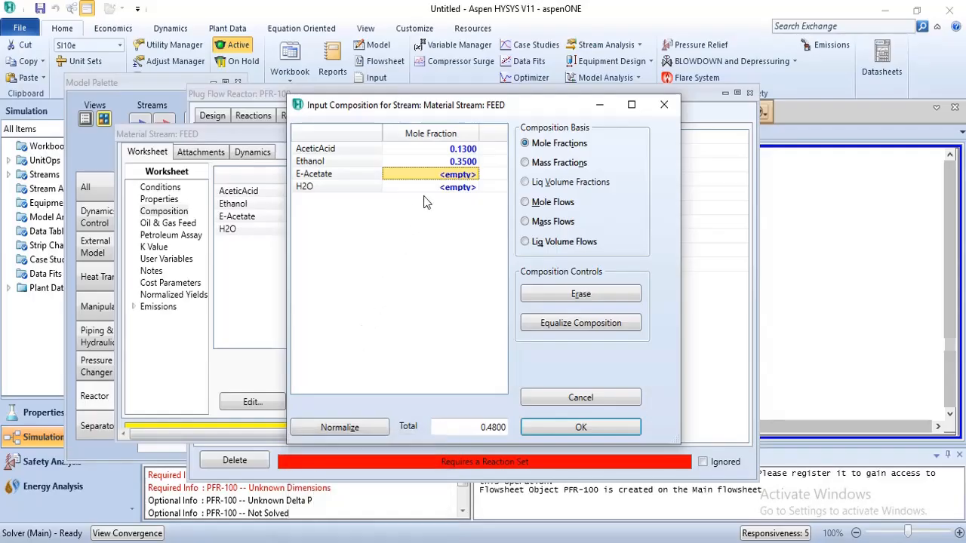
left_click(459, 187)
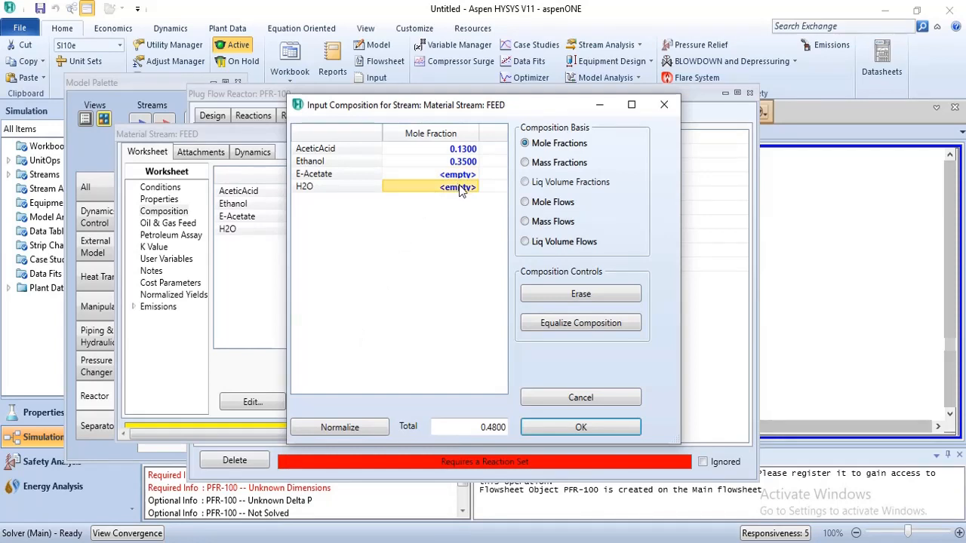
left_click(460, 188)
type(".52")
key("Return")
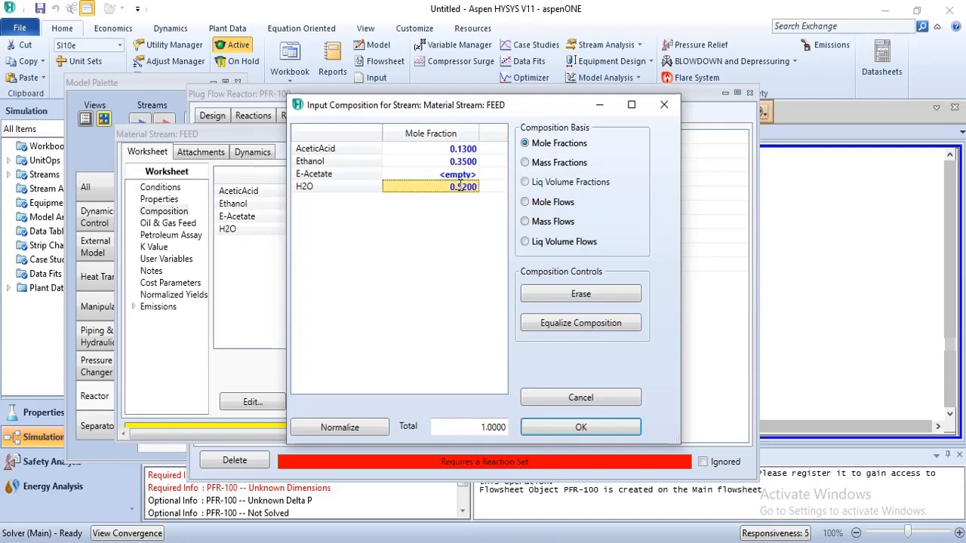
left_click(559, 430)
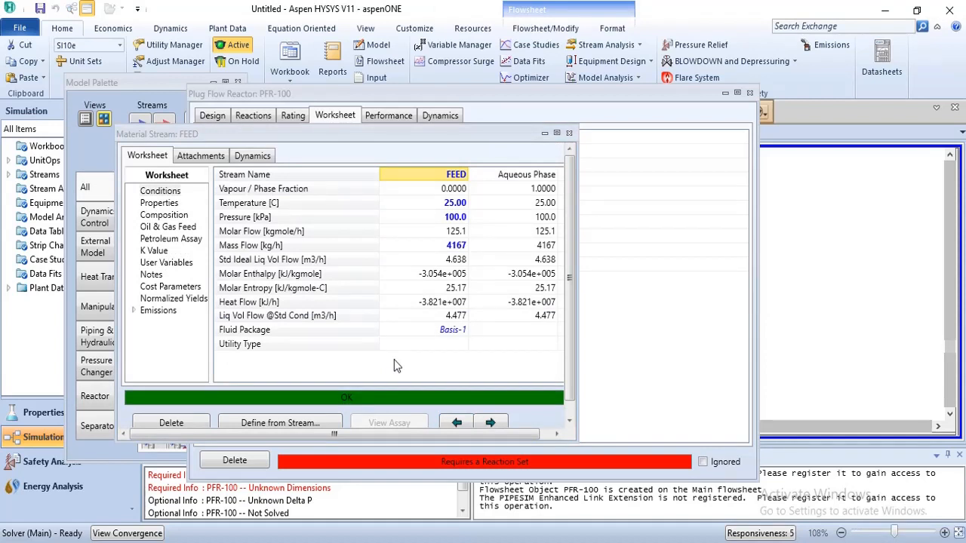
Close the FEED stream window and assign reaction set Set-1 to the PFR-100 reactor
left_click(570, 133)
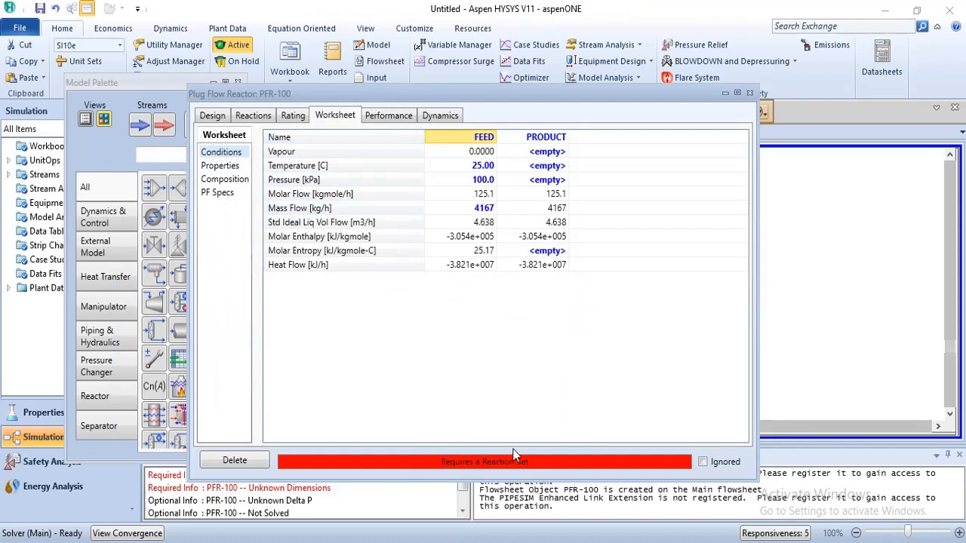
left_click(251, 121)
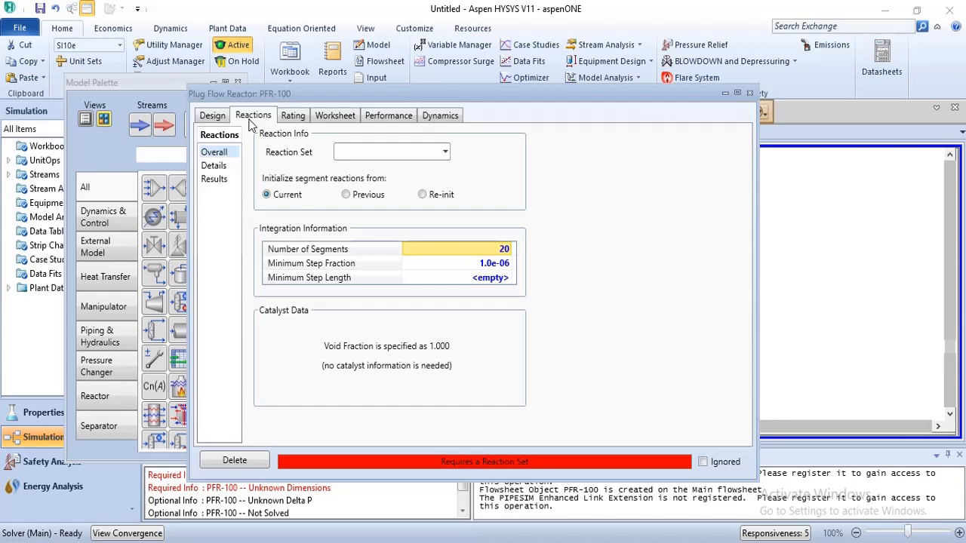
left_click(445, 152)
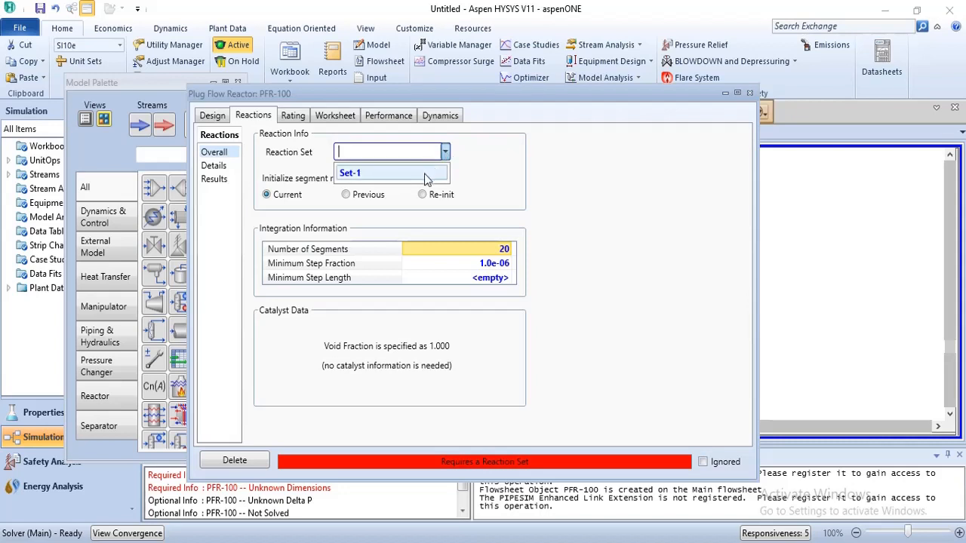
left_click(424, 175)
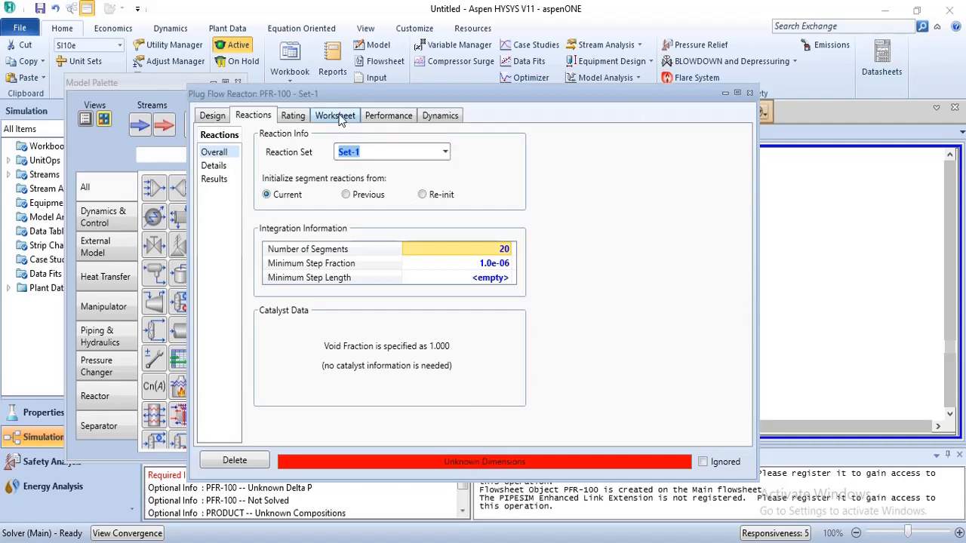
Check the reactor dimensions in the LECTURE 18 PDF, return to HYSYS and set PFR-100's tube length to 10 m and diameter to 1 m
left_click(296, 120)
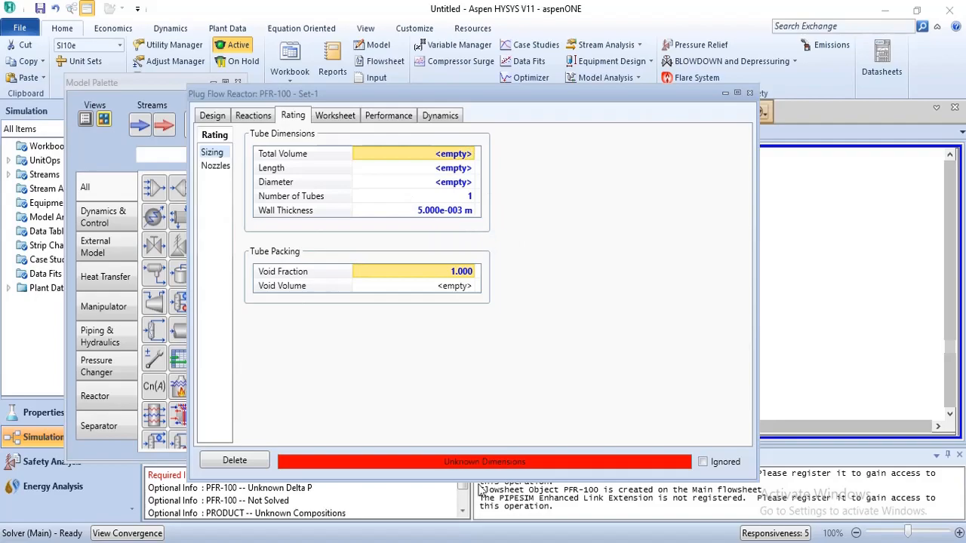
key("alt+Tab")
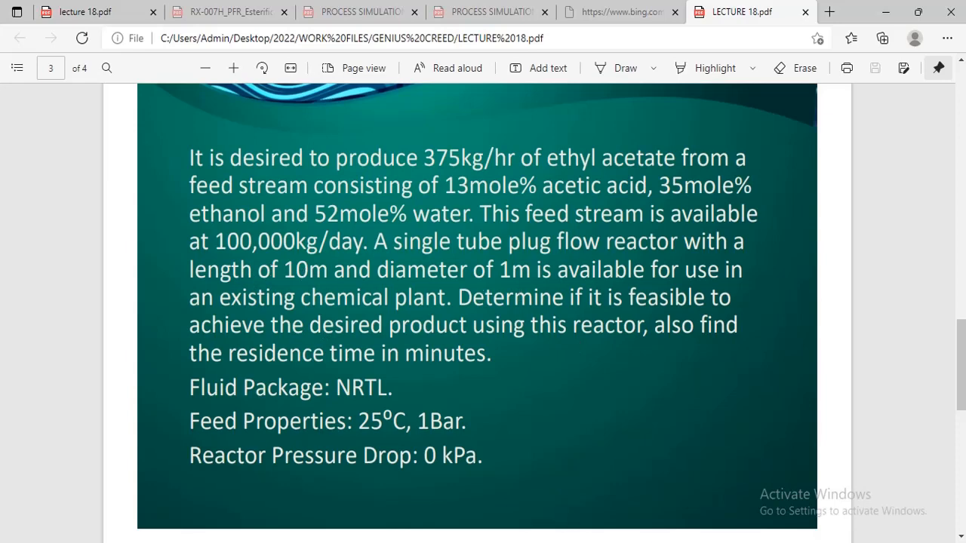
key("alt+Tab")
left_click(516, 510)
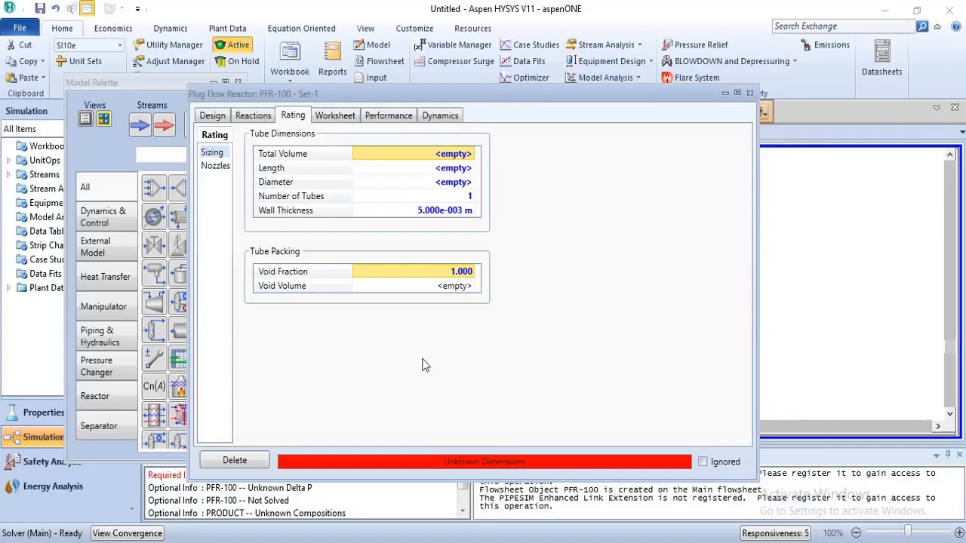
left_click(452, 171)
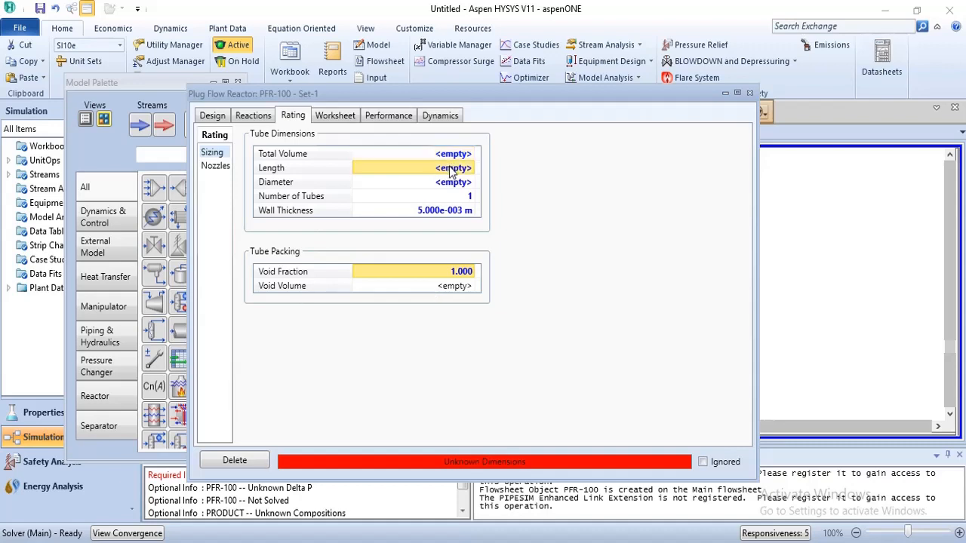
type("10")
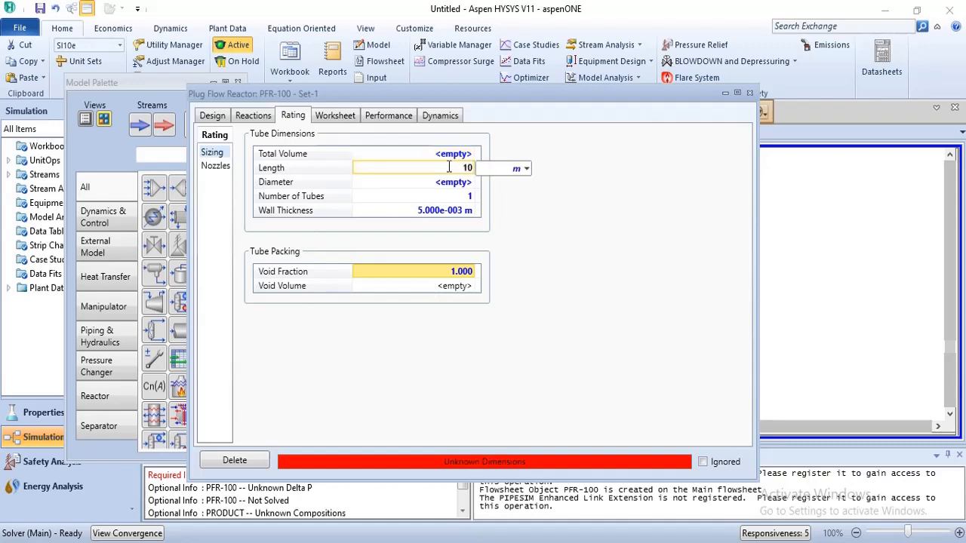
key("Return")
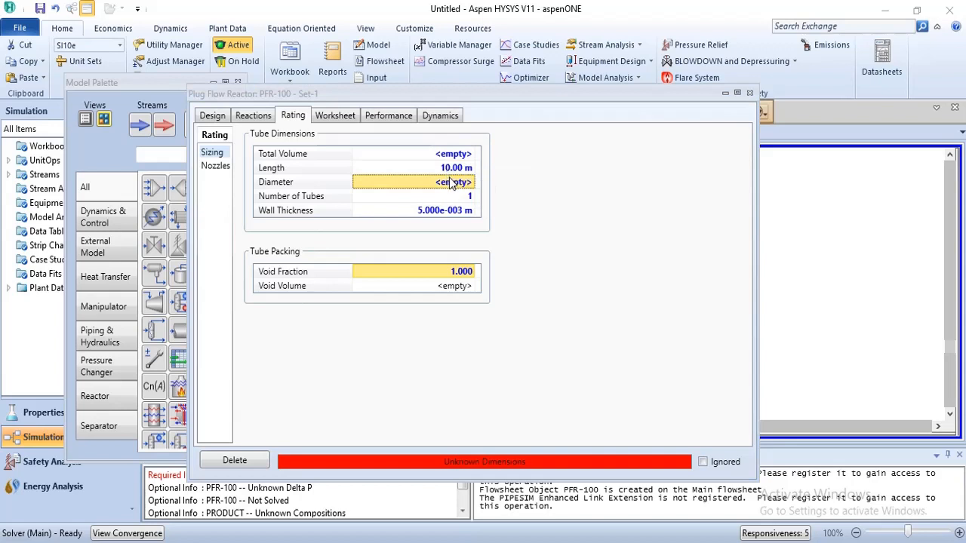
left_click(452, 184)
type("1")
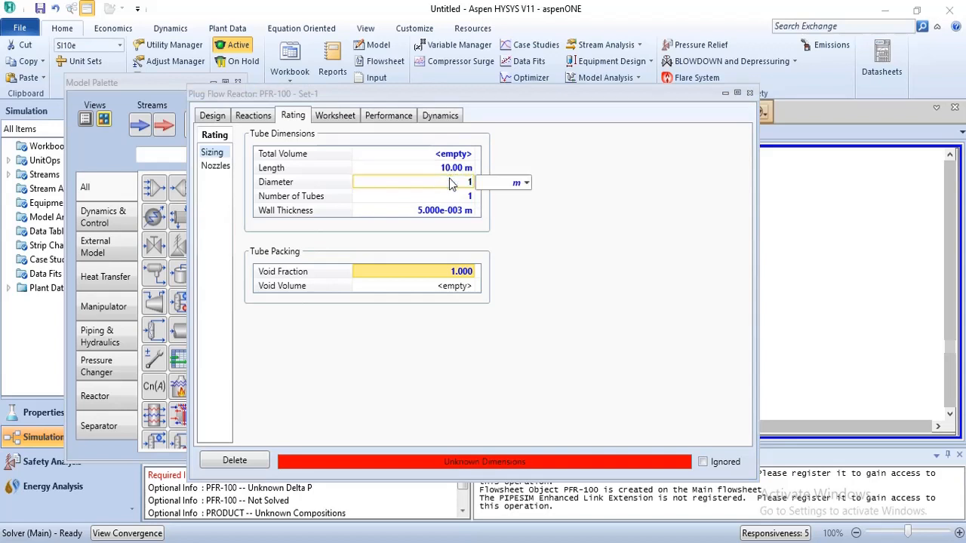
key("Return")
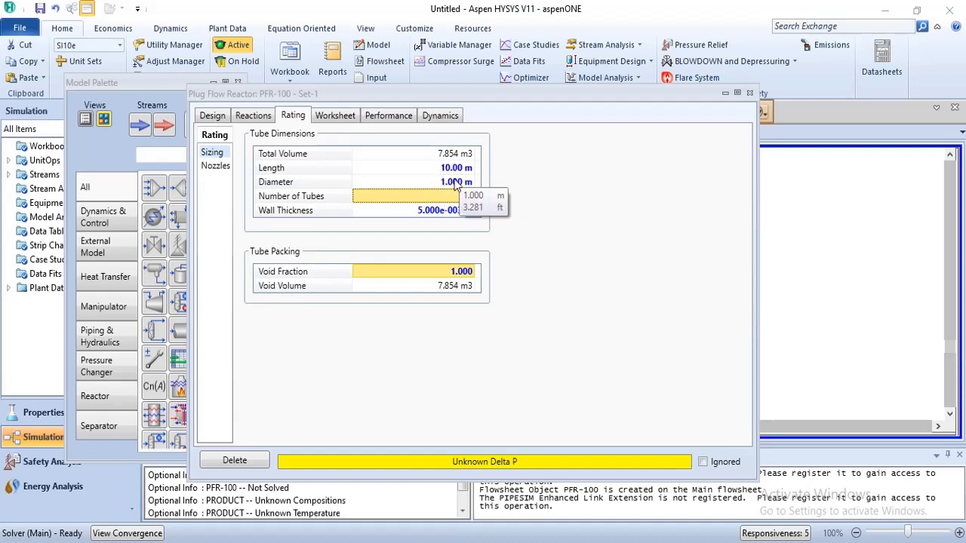
Clear PFR-100's tube diameter and specify a total volume of 7.854 m3 instead
left_click(456, 185)
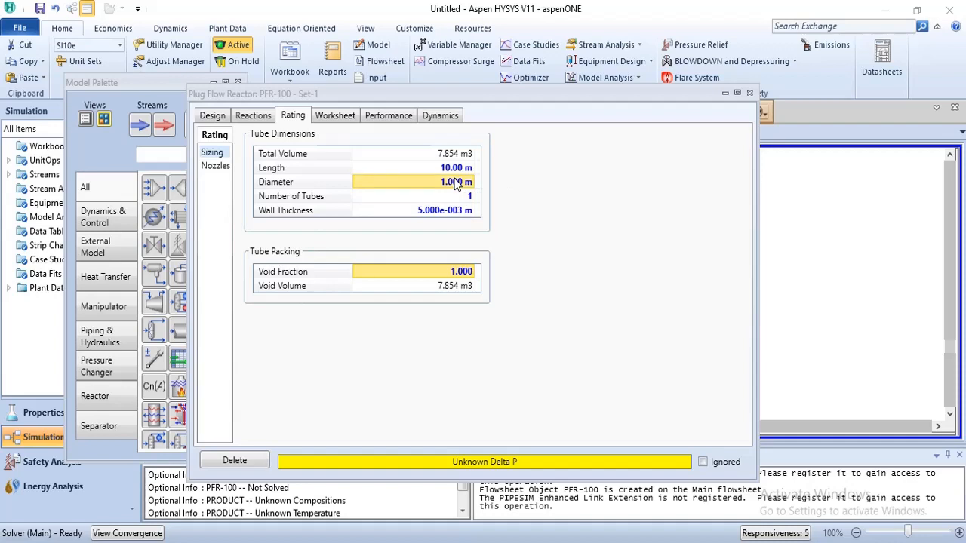
left_click(456, 184)
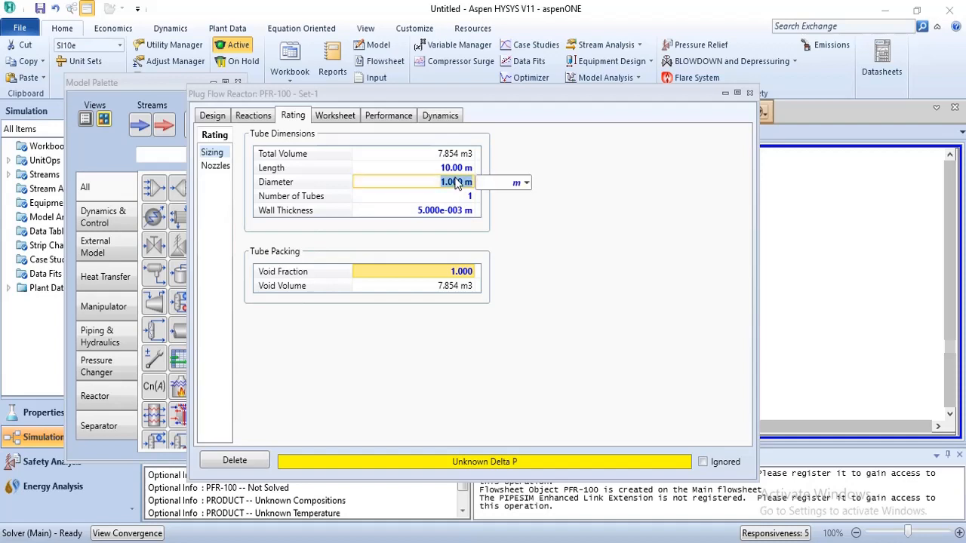
key("BackSpace")
left_click(539, 156)
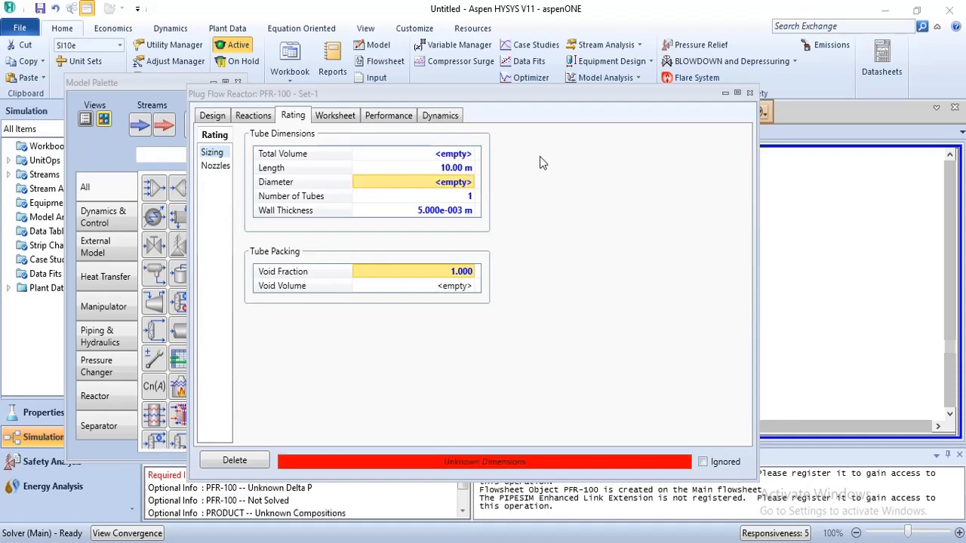
left_click(445, 154)
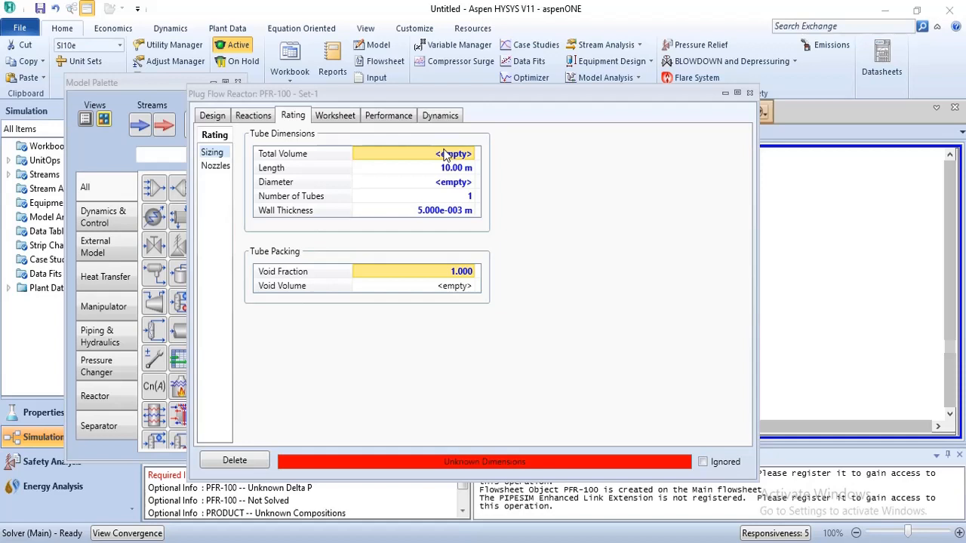
type("7.854")
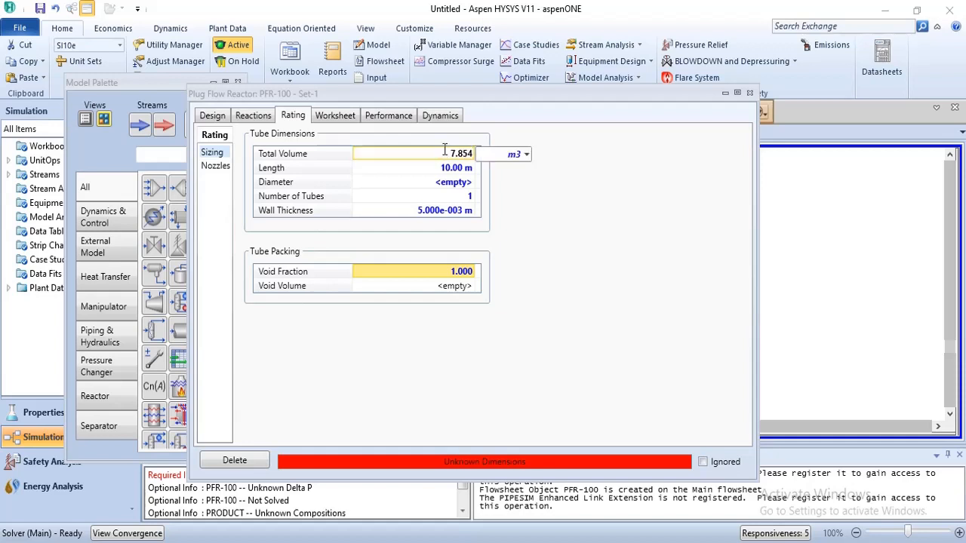
key("Return")
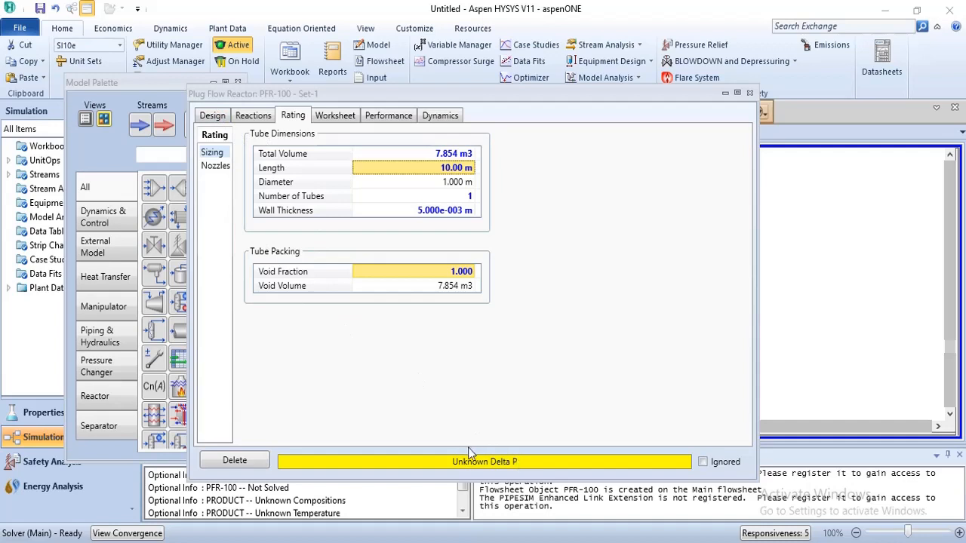
Check the reactor pressure drop in the LECTURE 18 PDF, return to the untitled HYSYS case and set PFR-100's Delta P to 0 kPa
left_click(213, 114)
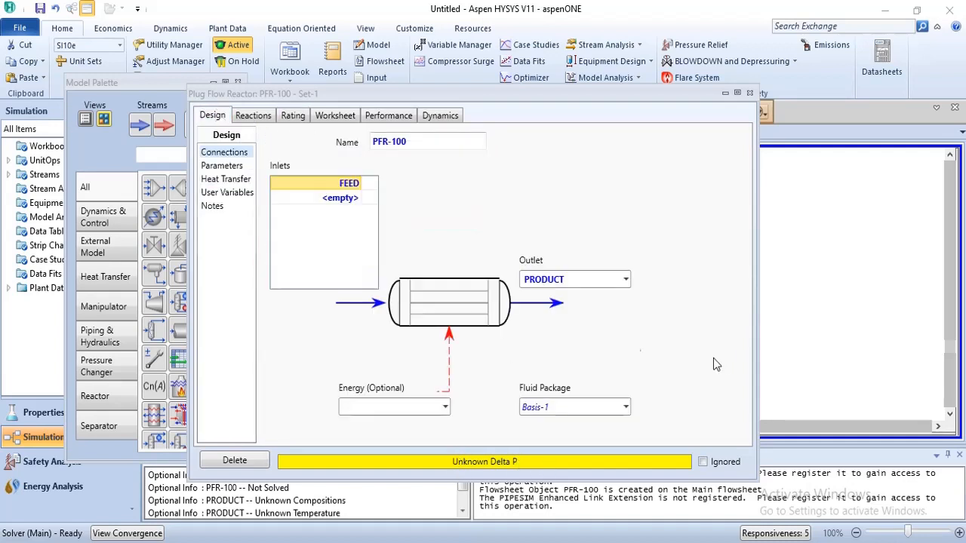
left_click(223, 166)
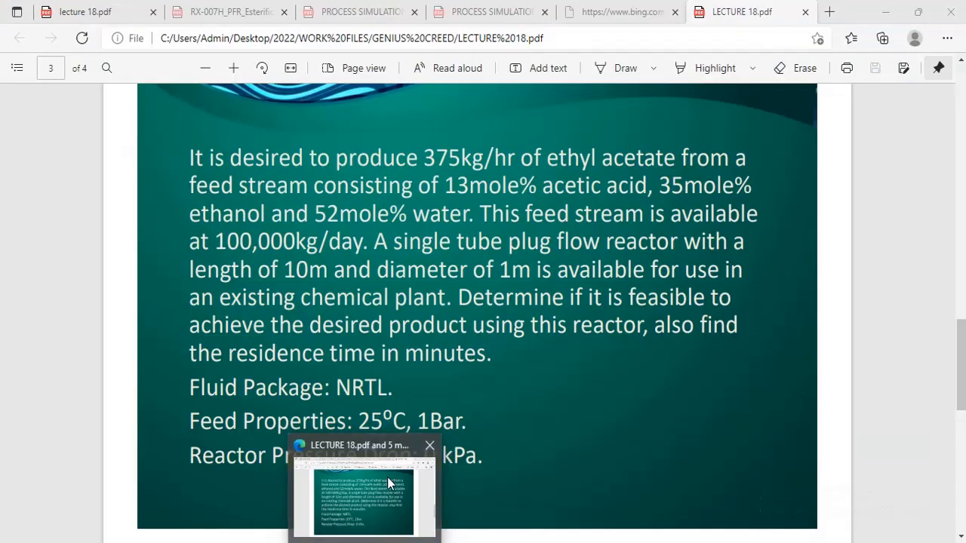
left_click(387, 477)
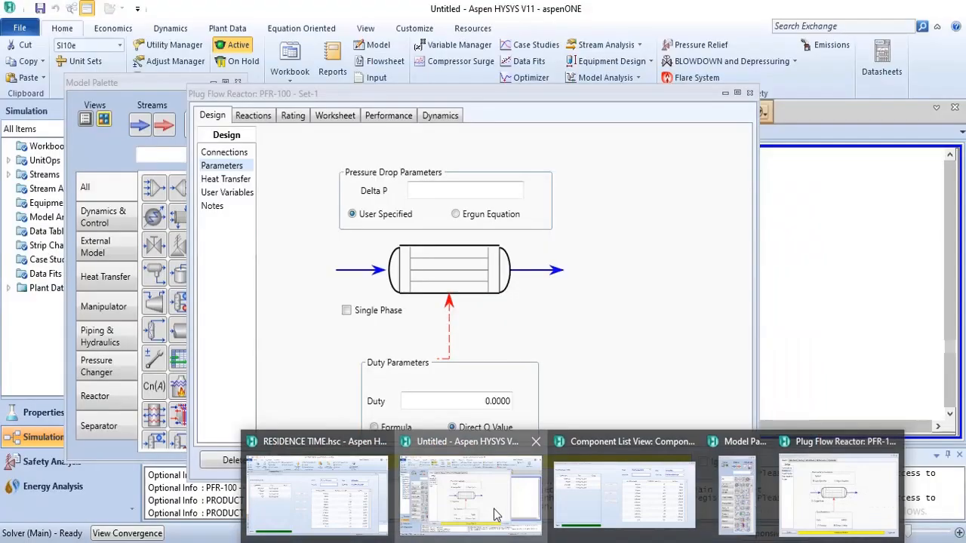
left_click(498, 514)
left_click(475, 191)
type("0")
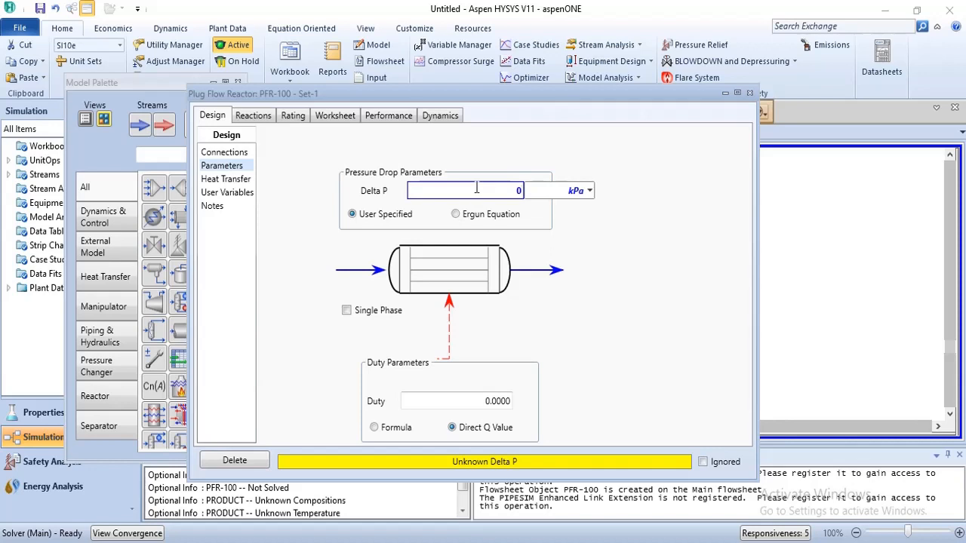
key("Return")
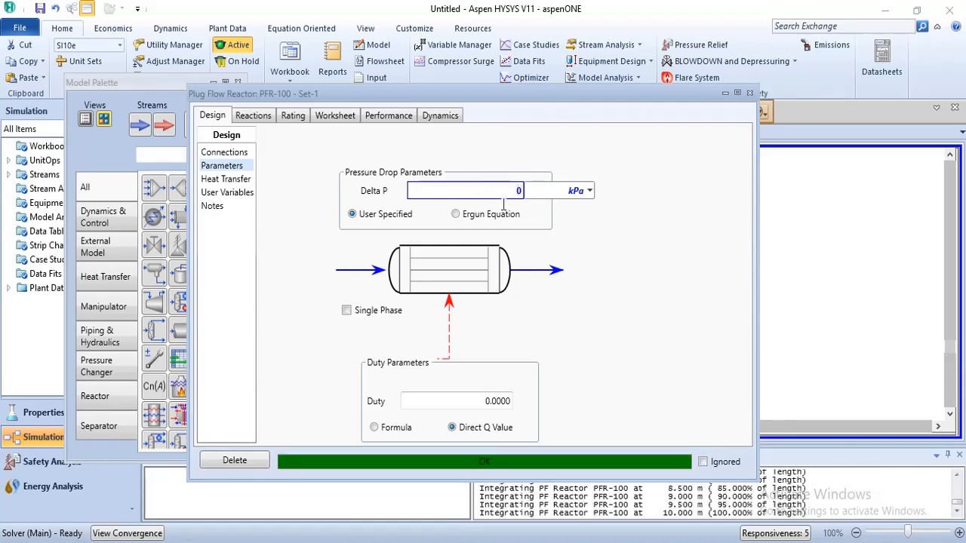
left_click(604, 242)
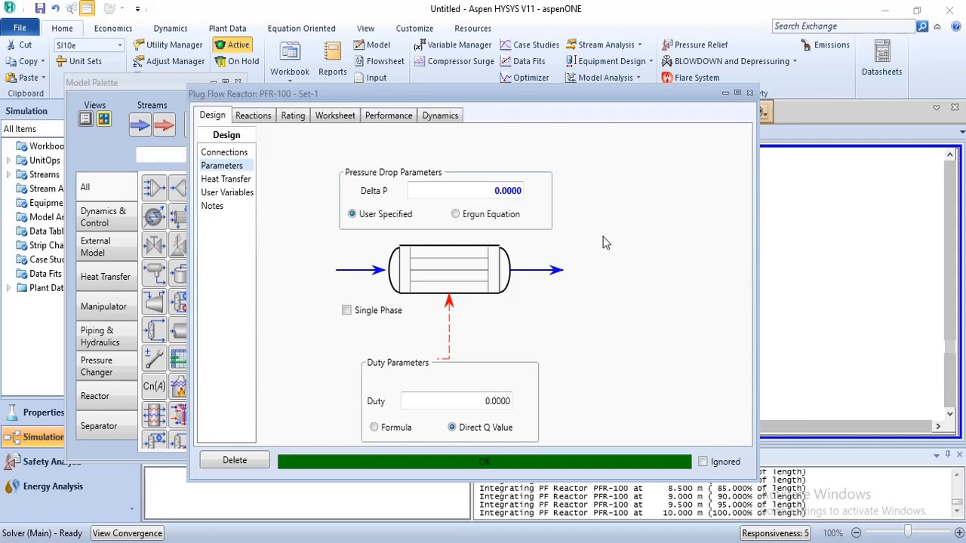
Review PFR-100's performance profile, sizing, nozzles, reaction setup, design connections and the FEED and PRODUCT stream conditions
left_click(366, 119)
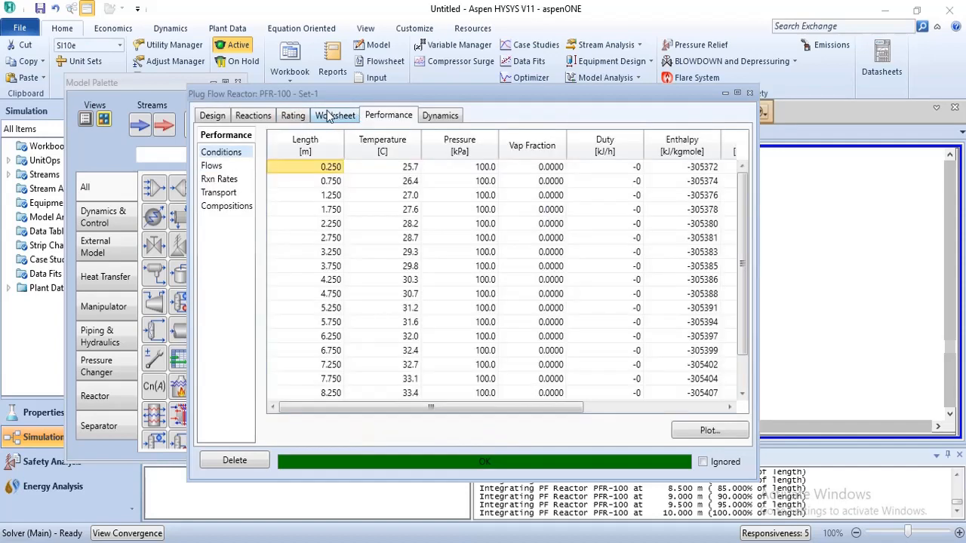
left_click(329, 114)
left_click(307, 118)
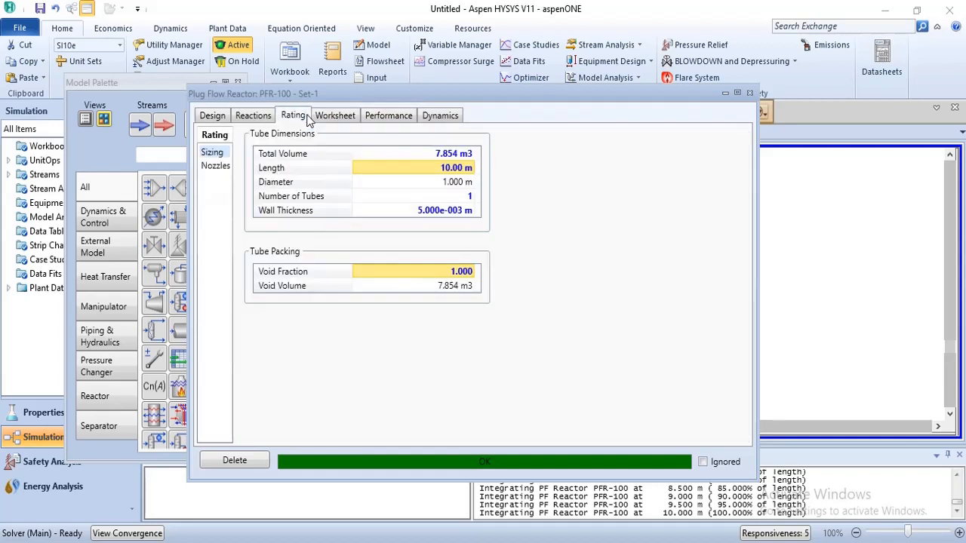
left_click(222, 168)
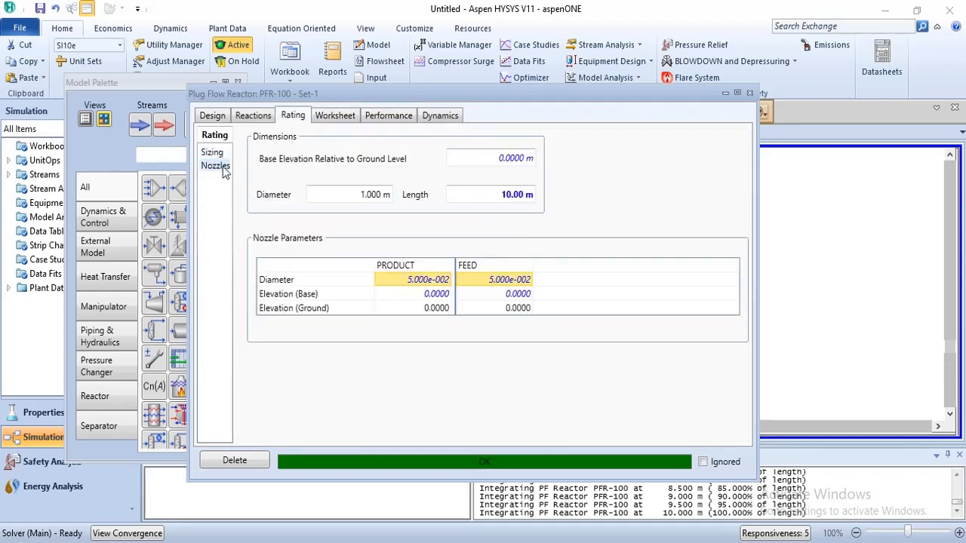
left_click(245, 119)
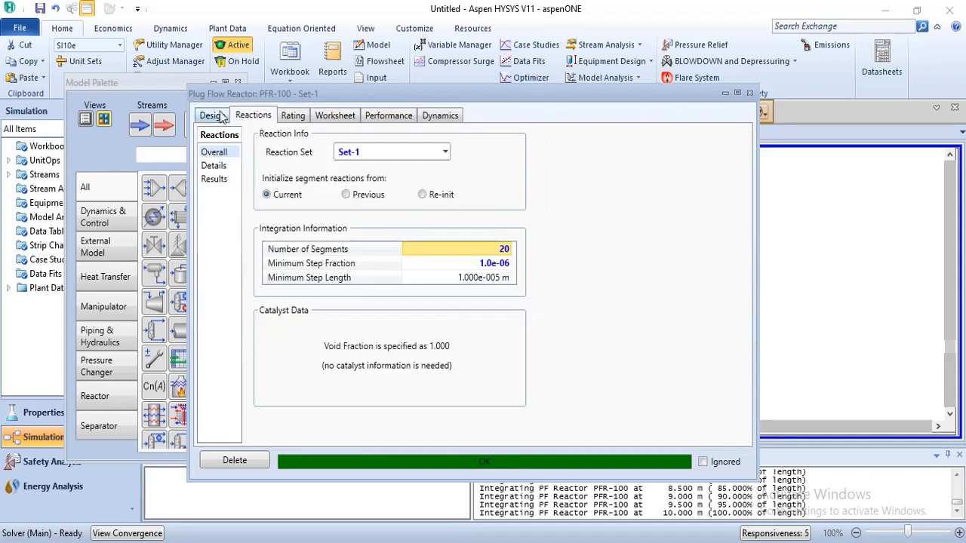
left_click(208, 119)
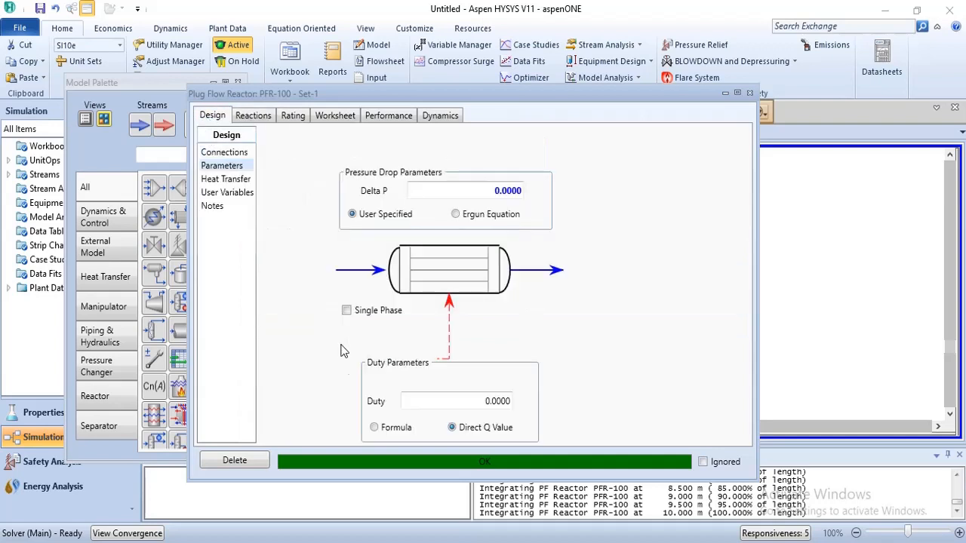
left_click(232, 154)
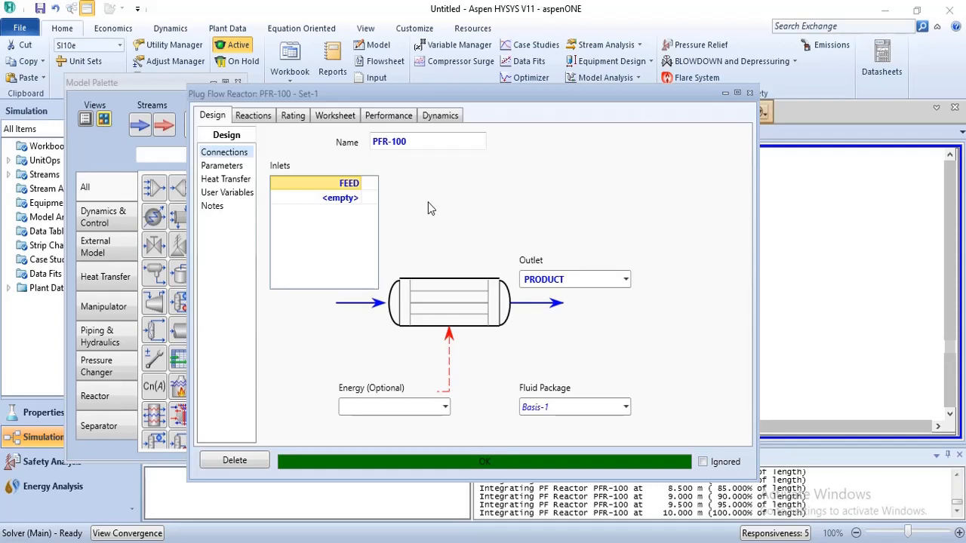
left_click(334, 119)
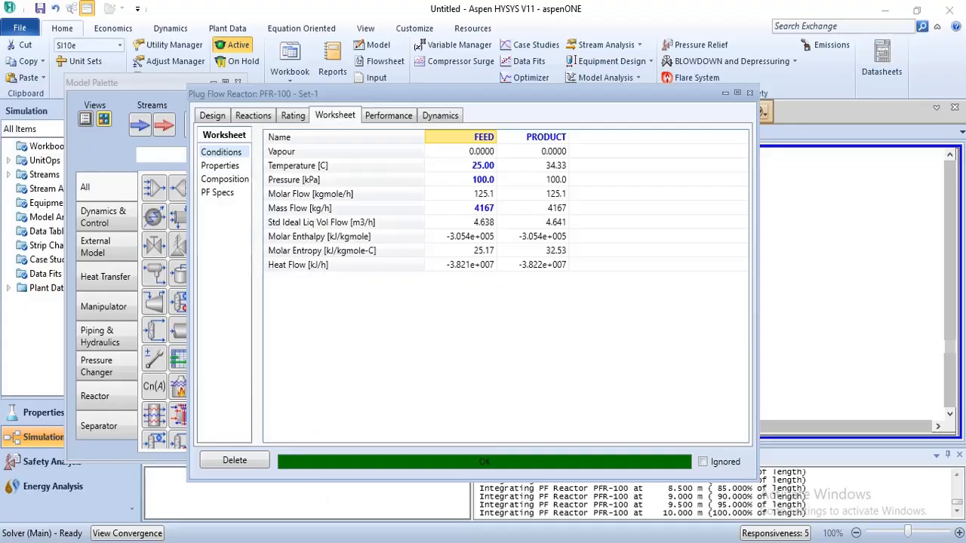
Recheck the problem statement in the PDF, return to the untitled HYSYS case and close the PFR-100 window and the model palette
left_click(371, 534)
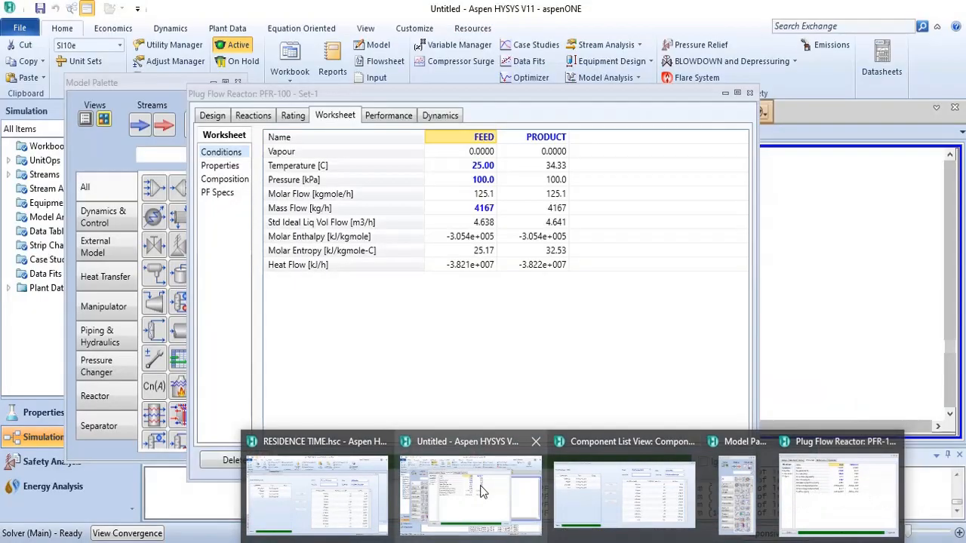
left_click(481, 488)
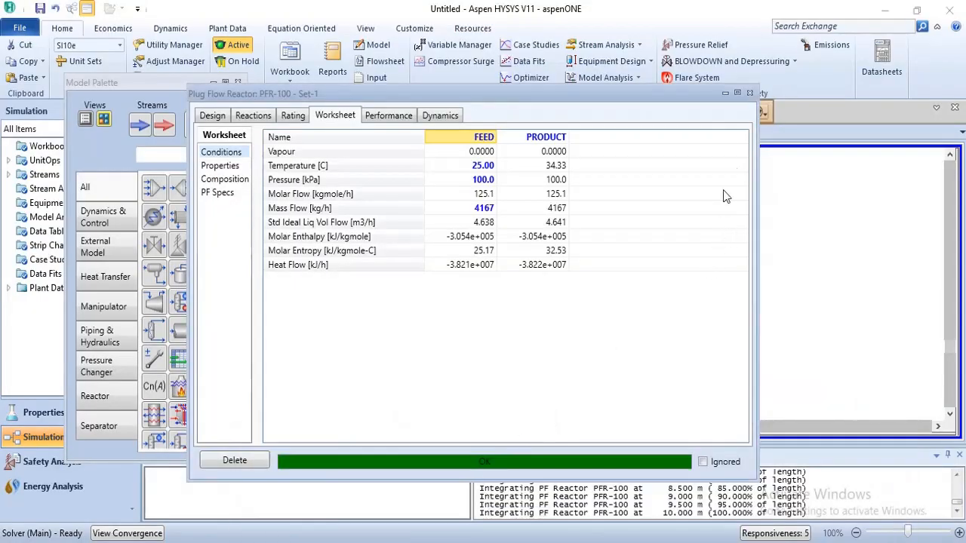
left_click(748, 93)
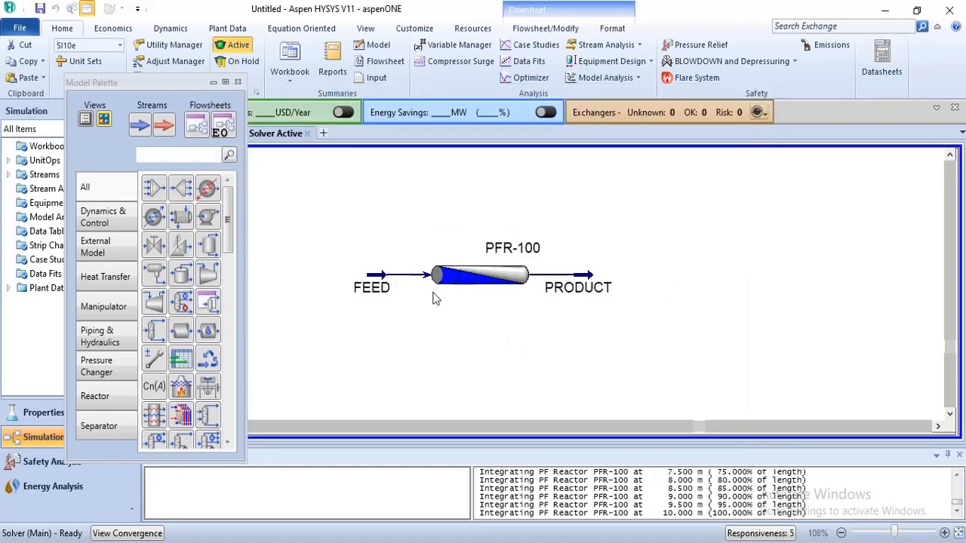
left_click(238, 82)
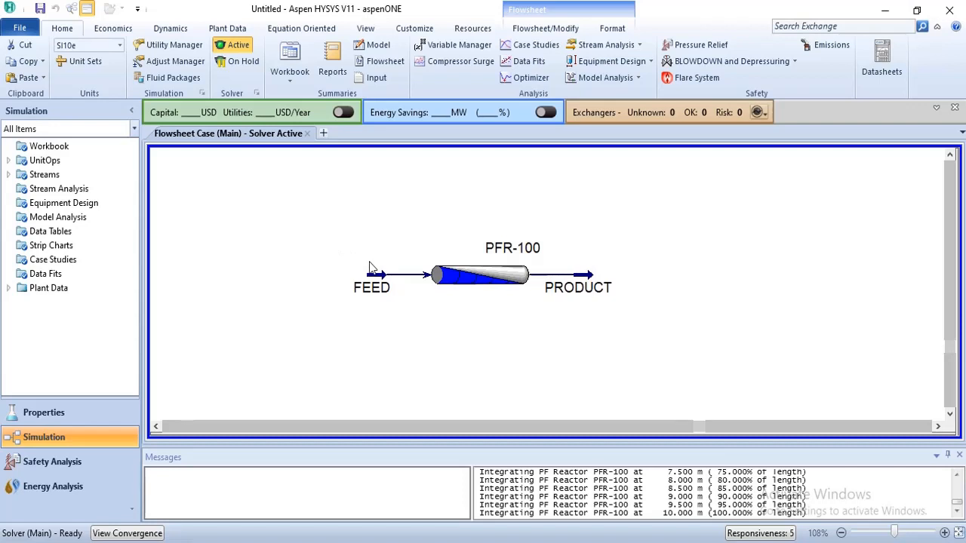
Add Master Comp Mass Flow (E-Acetate) to the workbook's Material Streams variables and check its value for the PRODUCT stream
left_click(289, 64)
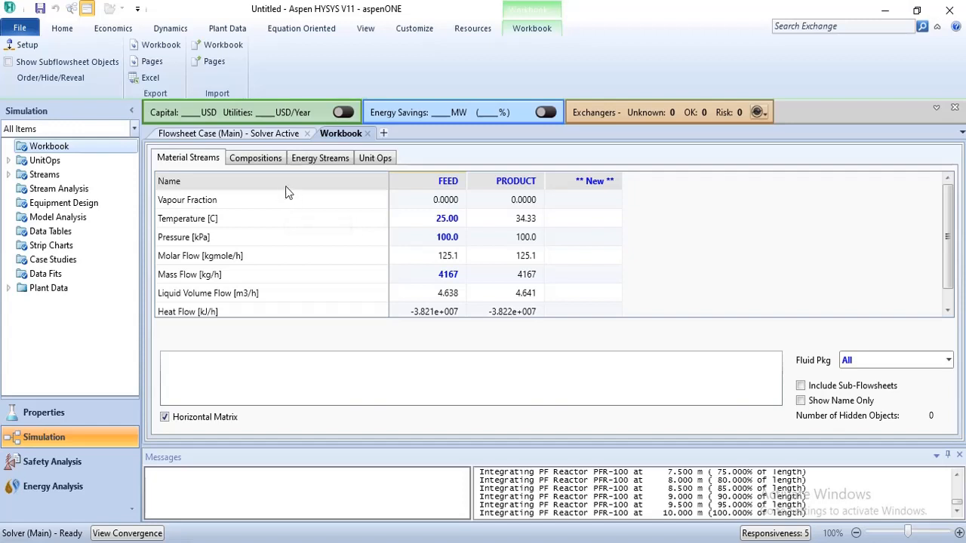
left_click(23, 44)
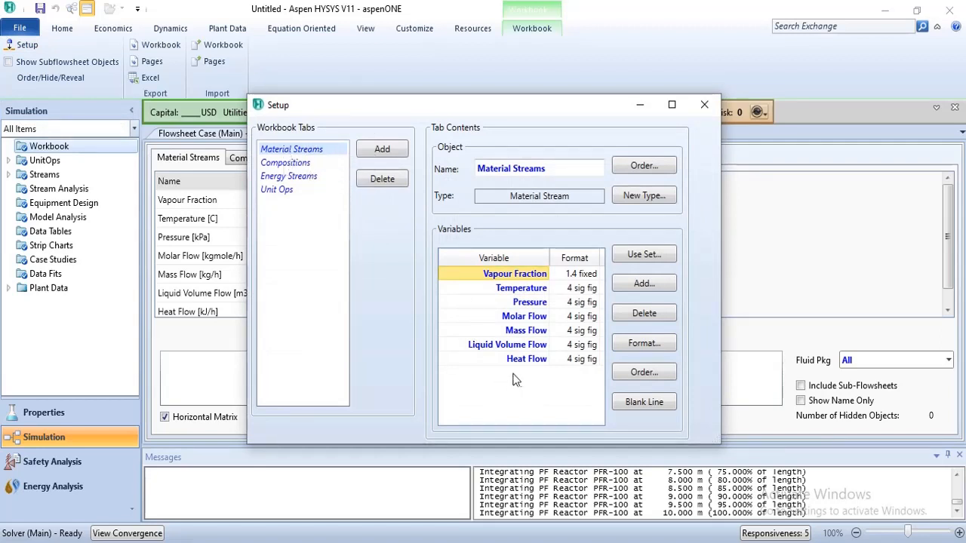
left_click(644, 284)
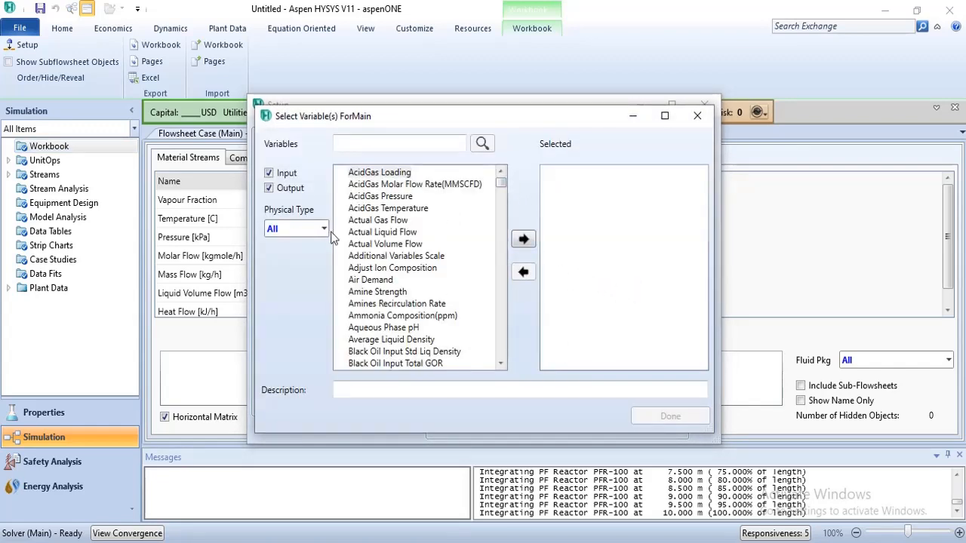
left_click_drag(502, 184, 498, 250)
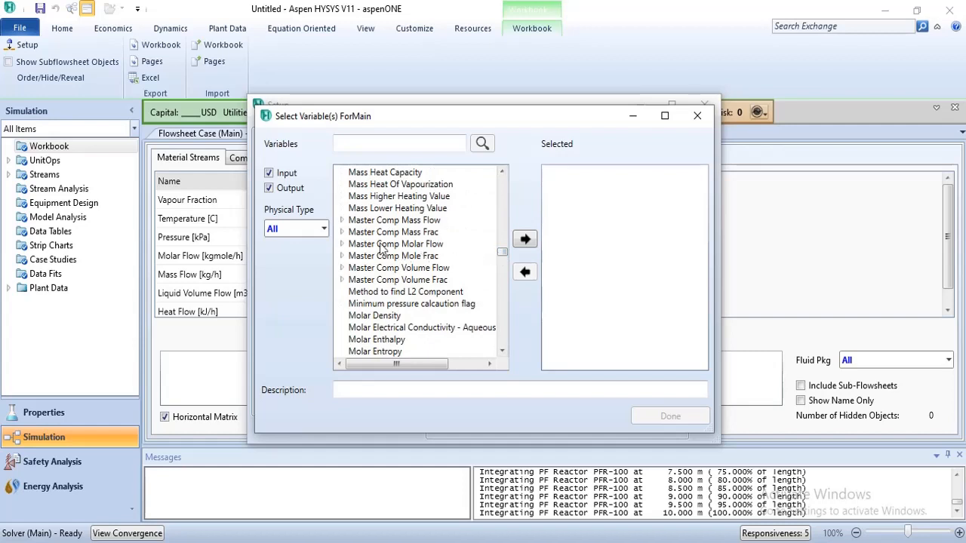
left_click(342, 220)
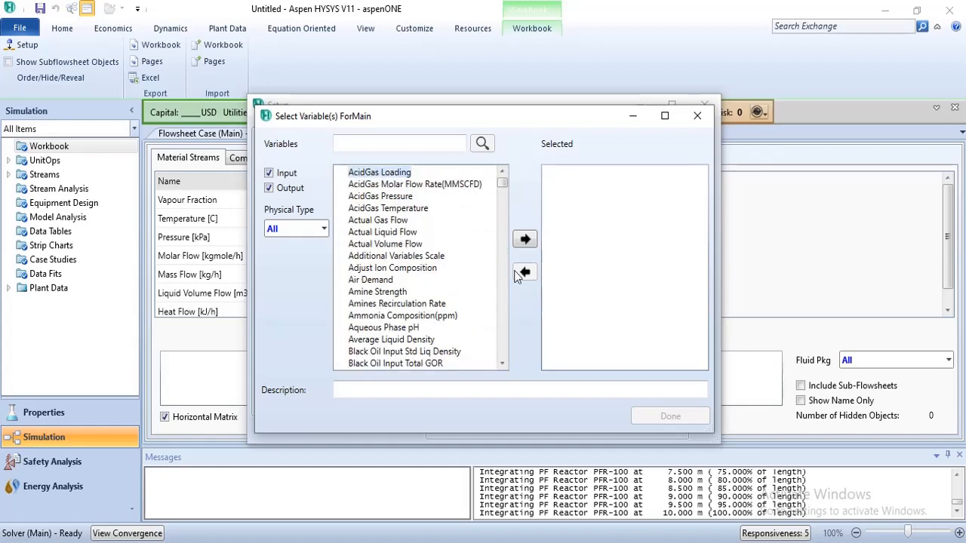
left_click_drag(500, 184, 516, 253)
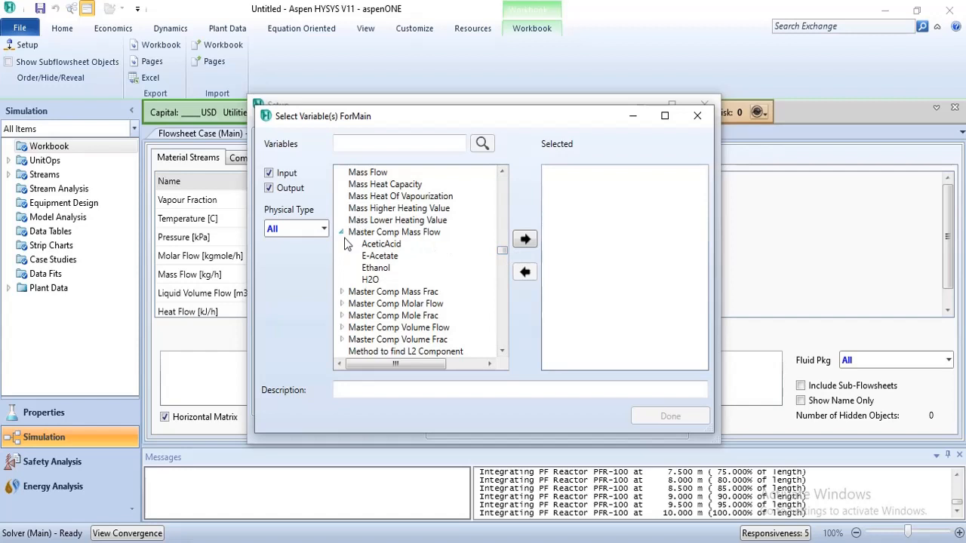
left_click(371, 257)
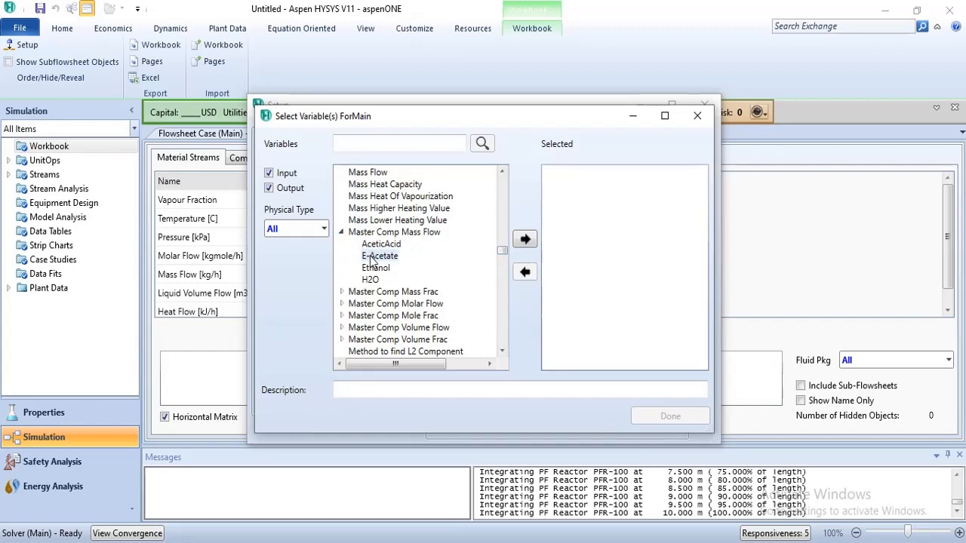
left_click(526, 240)
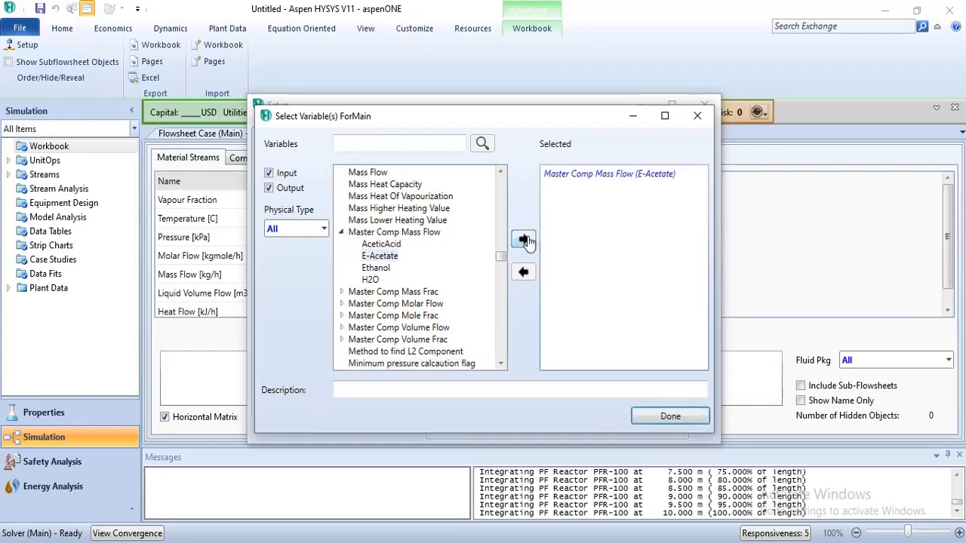
left_click(667, 415)
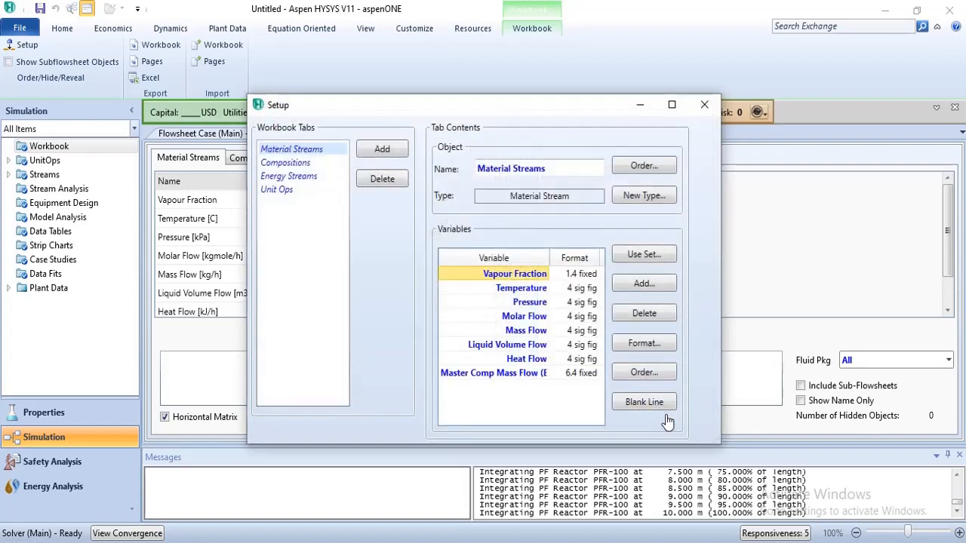
left_click(695, 102)
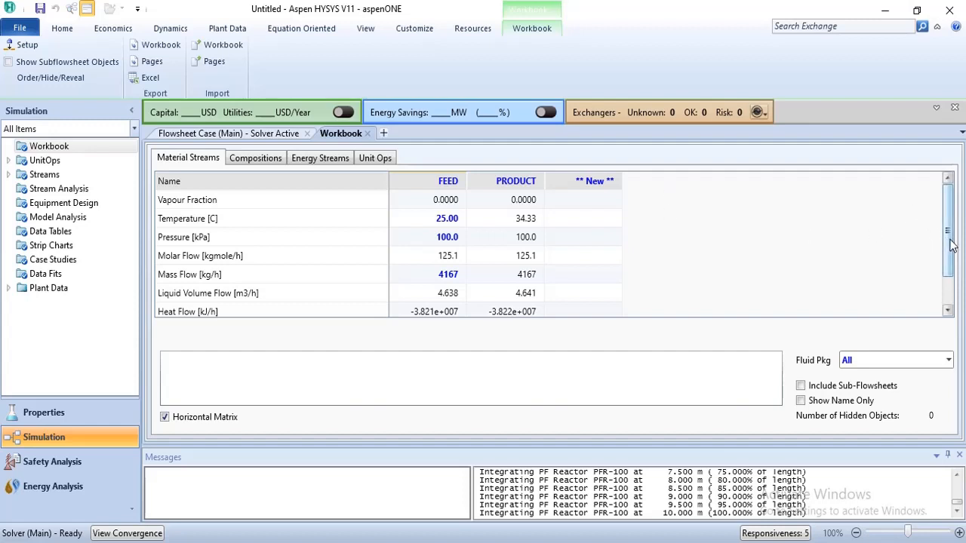
left_click_drag(954, 245, 954, 287)
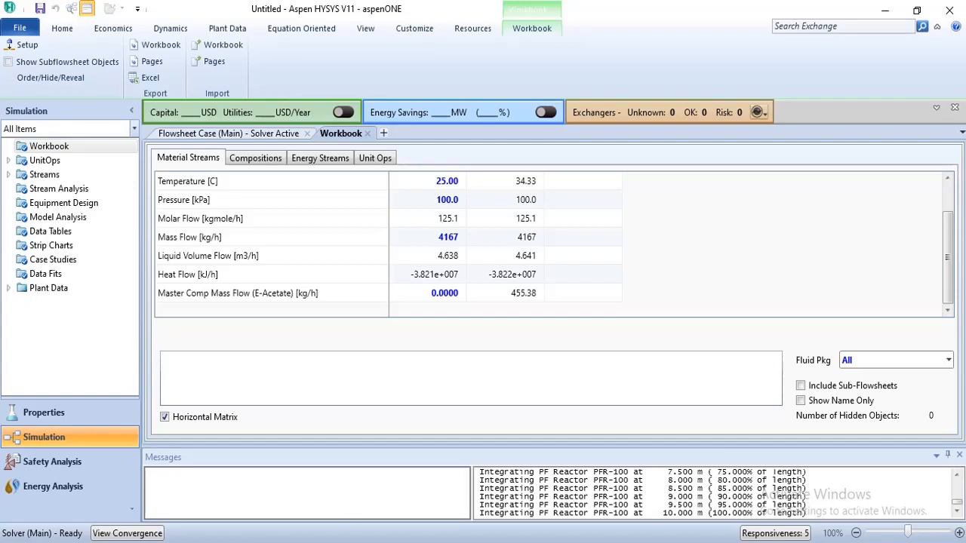
mouse_move(362, 527)
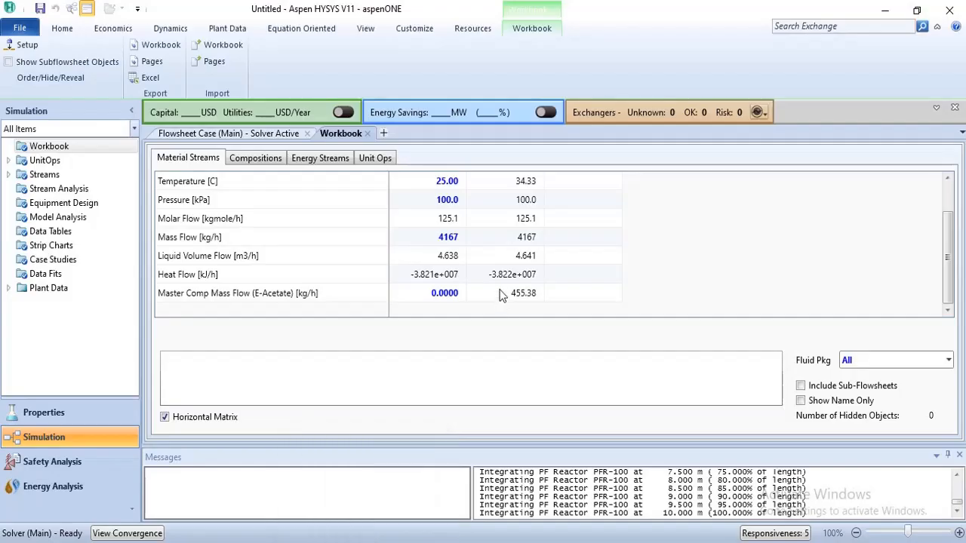
mouse_move(515, 298)
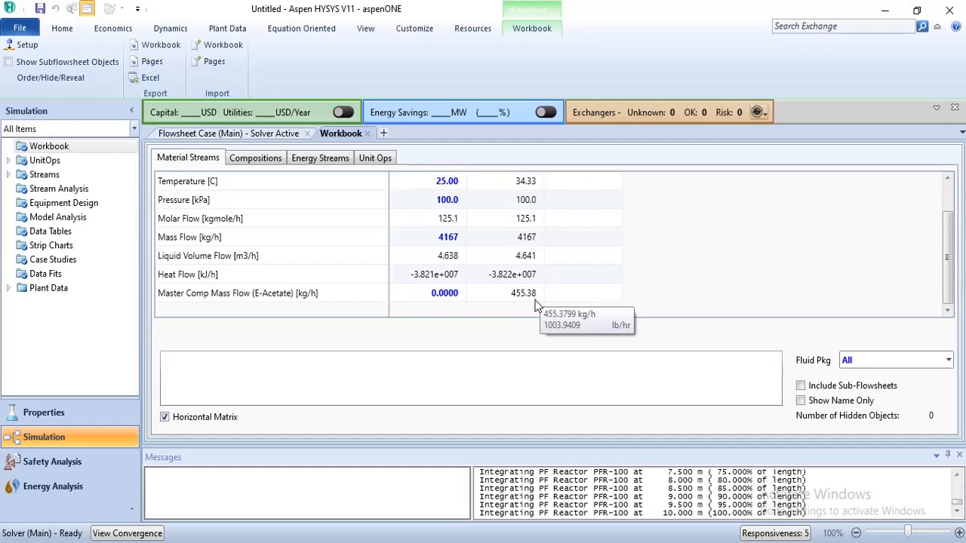
Return to the main flowsheet and display the palette of models and streams
left_click(249, 141)
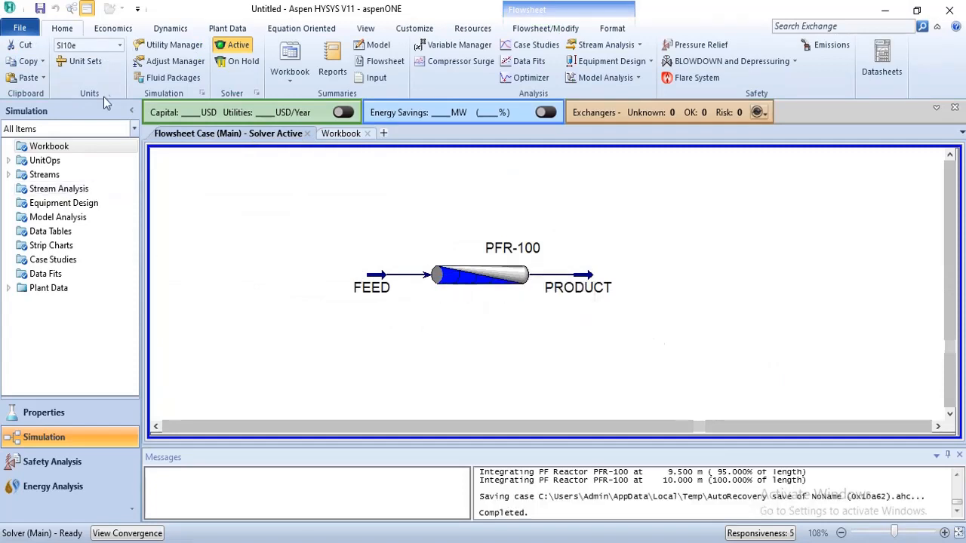
left_click(544, 29)
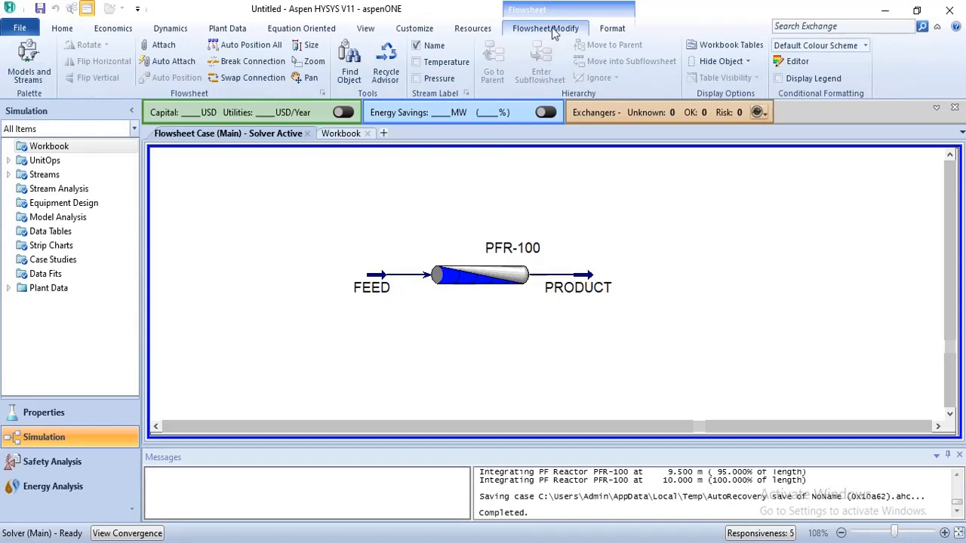
left_click(49, 66)
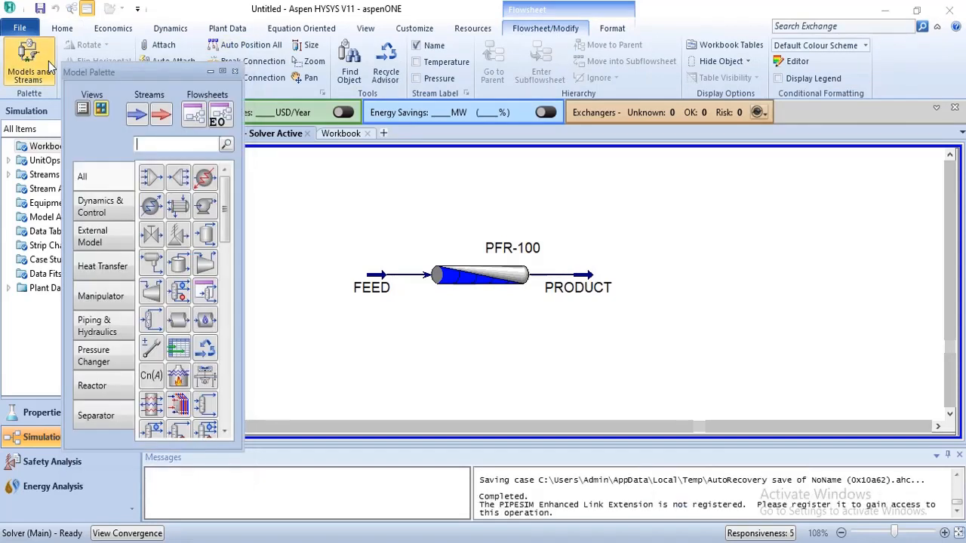
left_click(178, 348)
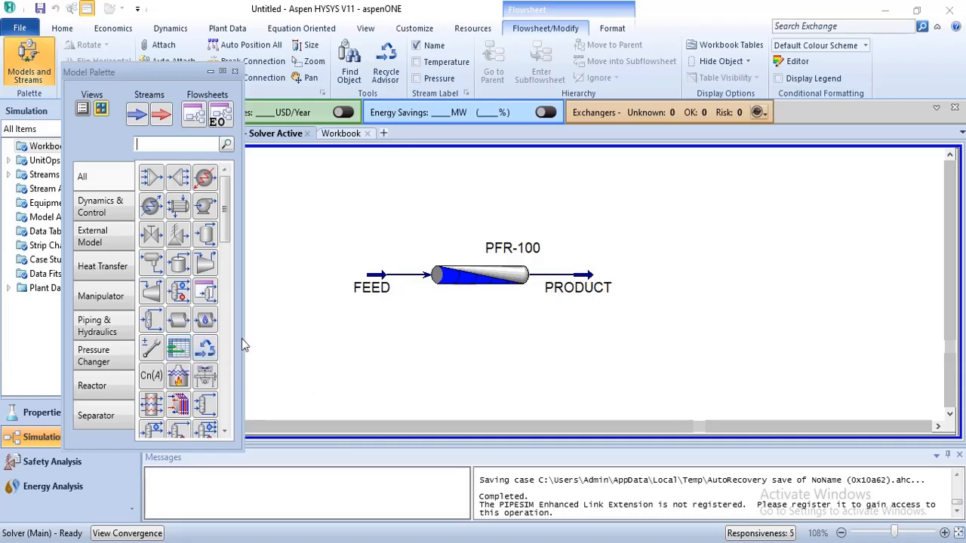
left_click(483, 280)
double_click(483, 280)
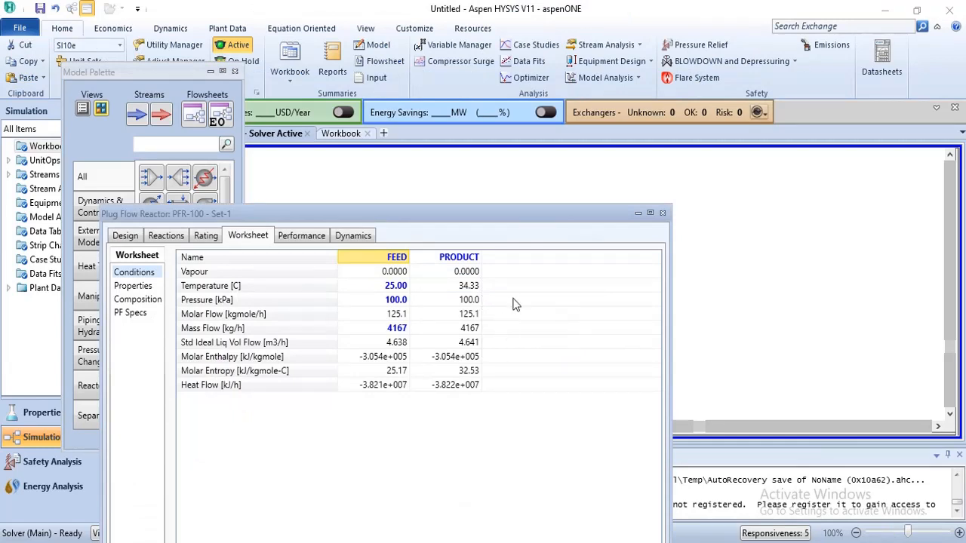
left_click(662, 214)
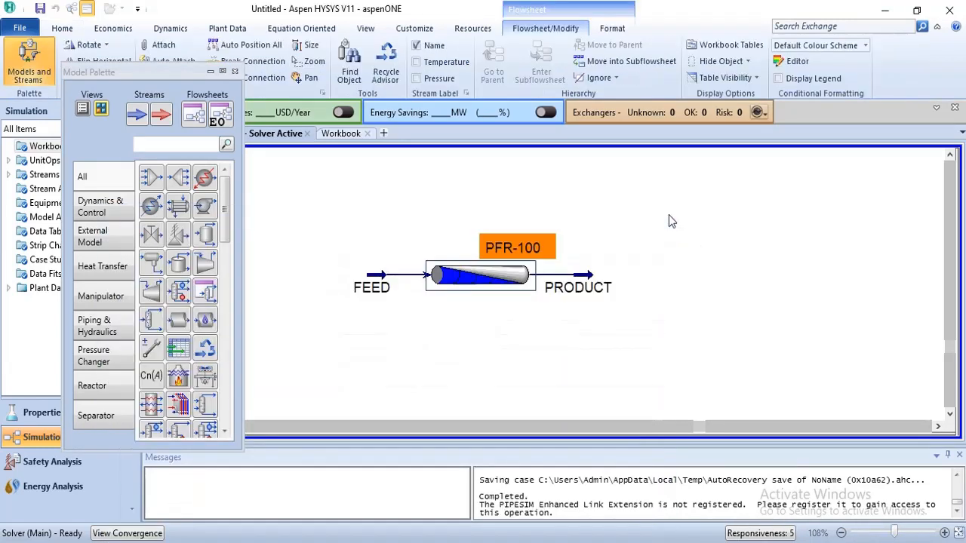
Place a Spreadsheet operation on the flowsheet beside the PRODUCT stream and open its property window
left_click(179, 355)
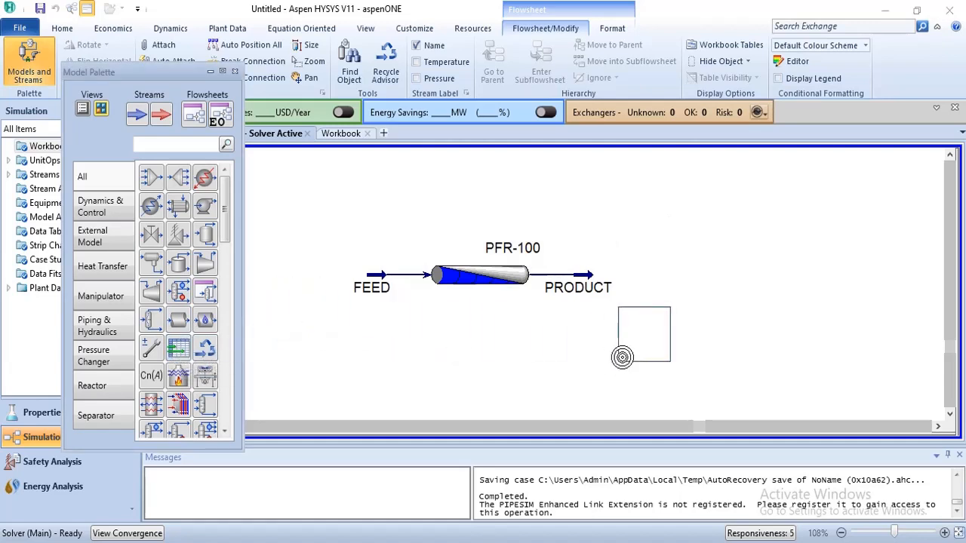
left_click(667, 326)
left_click(650, 369)
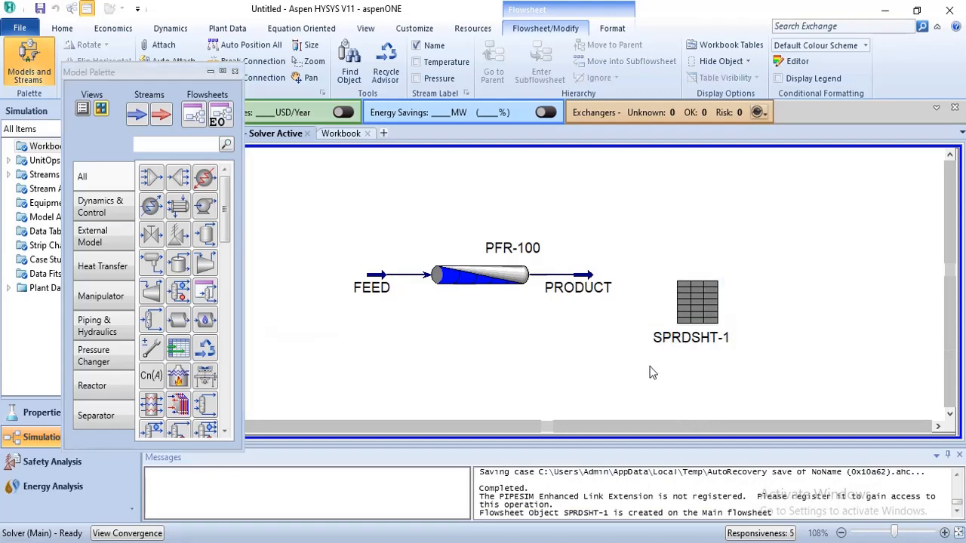
left_click(694, 311)
double_click(694, 311)
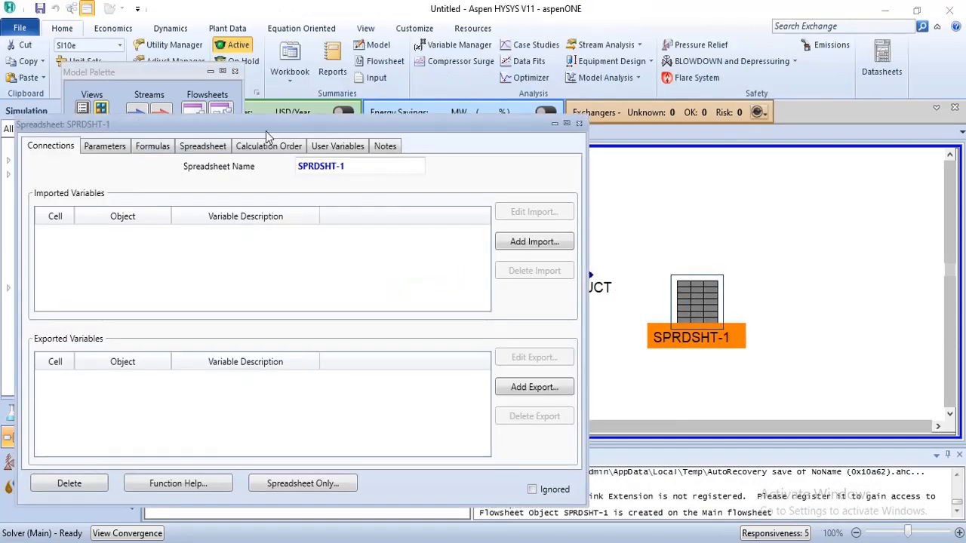
left_click_drag(263, 131, 413, 99)
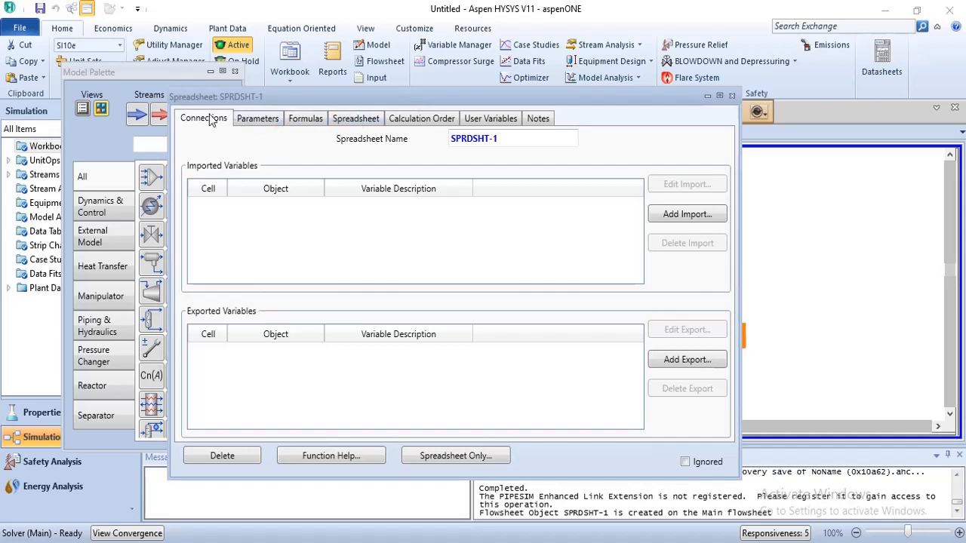
Label spreadsheet cells A1, A2 and A3 as REACTOR VOLUME, VOLUME FLOW RATE and RESIDENCE TIME
left_click(356, 121)
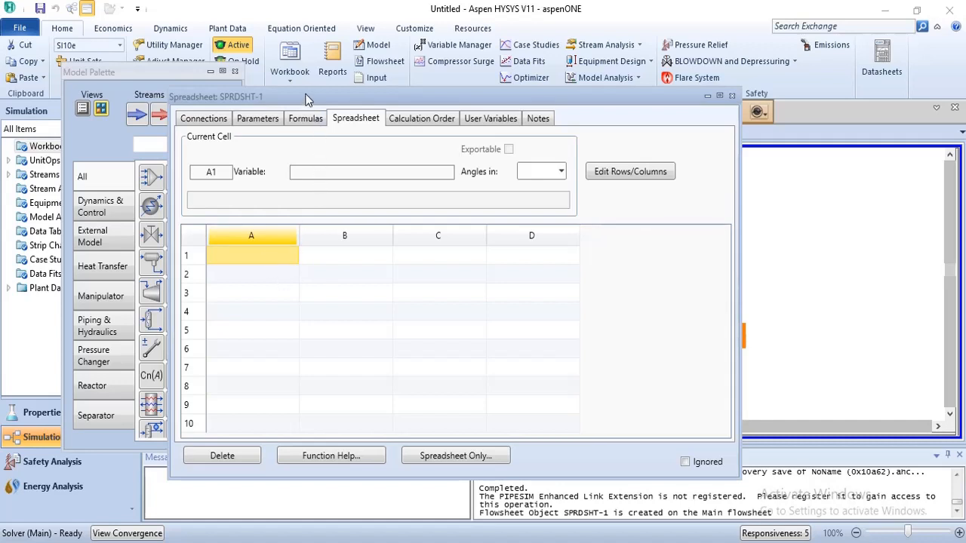
left_click_drag(305, 96, 340, 106)
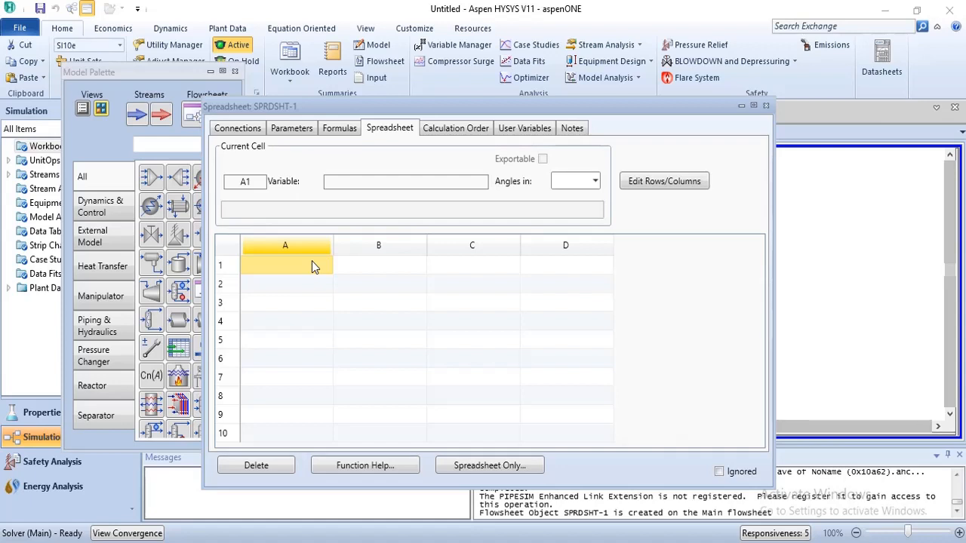
type("R")
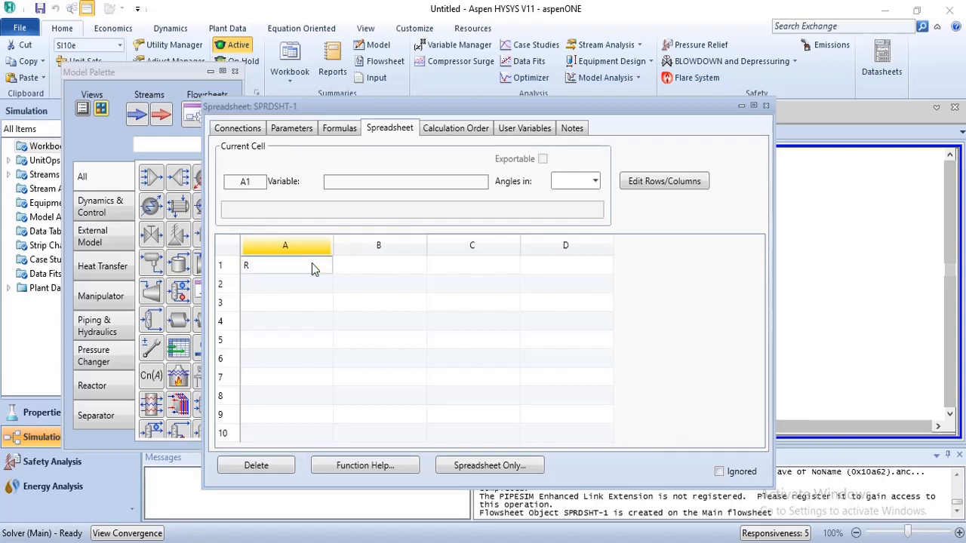
type("EACTOR VOLUME")
key("Return")
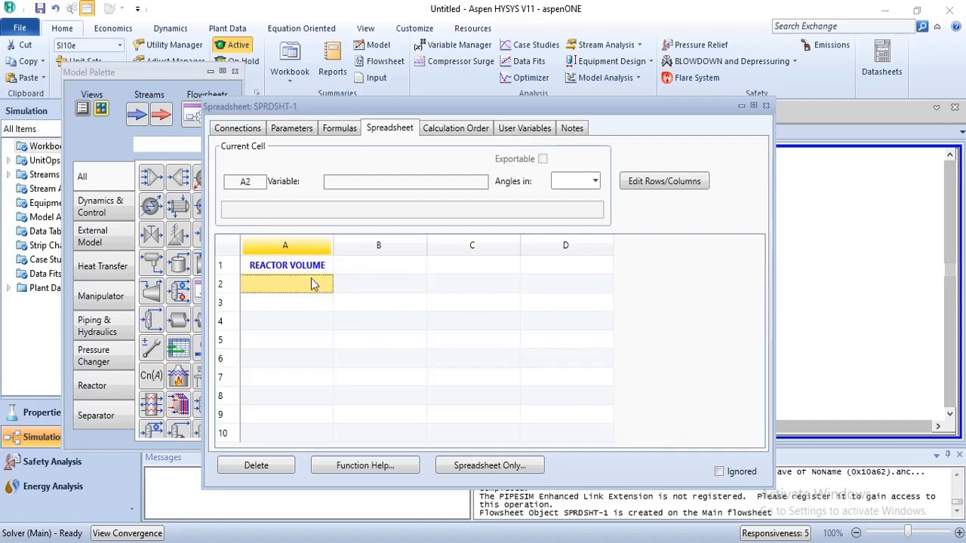
left_click(313, 283)
type("VOLUME FLOW RATE")
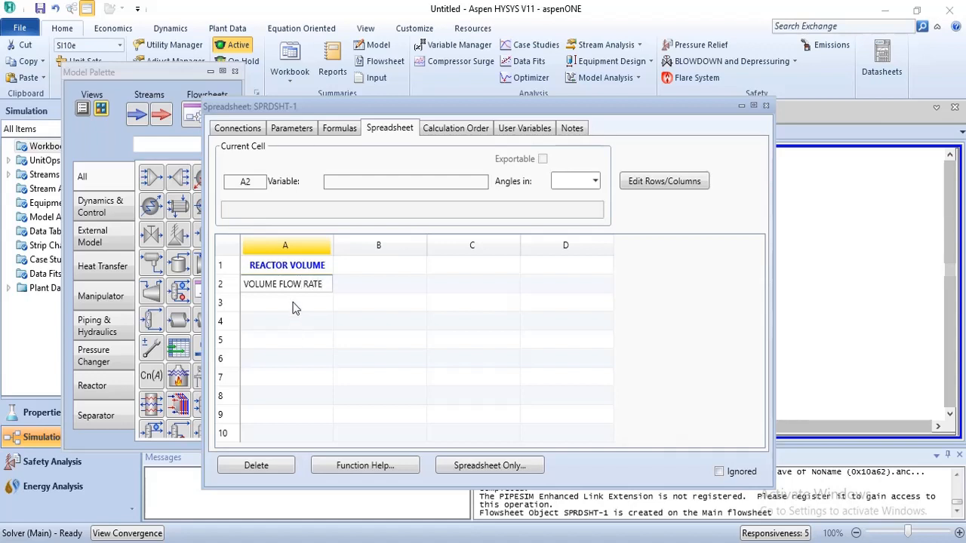
left_click(294, 306)
type("RESI")
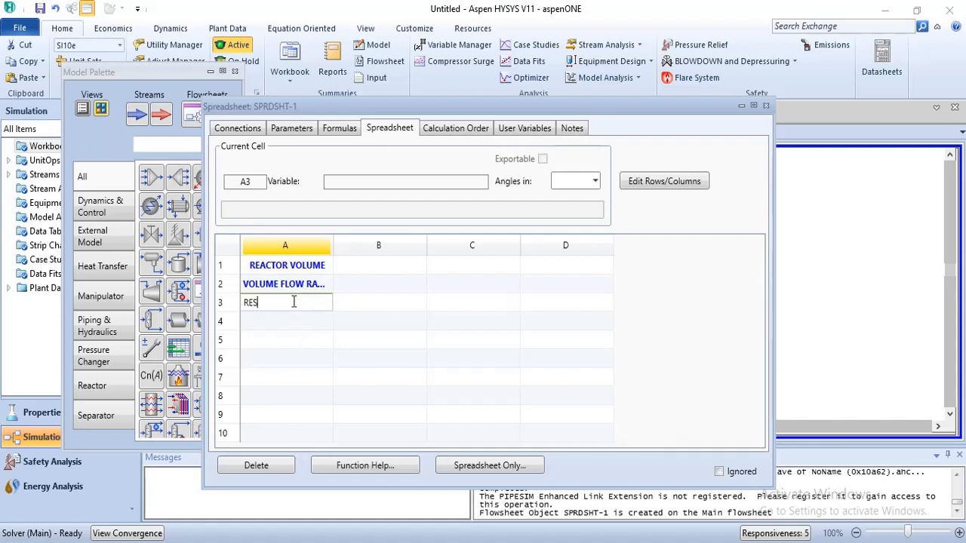
type("DENCE TIME")
key("Return")
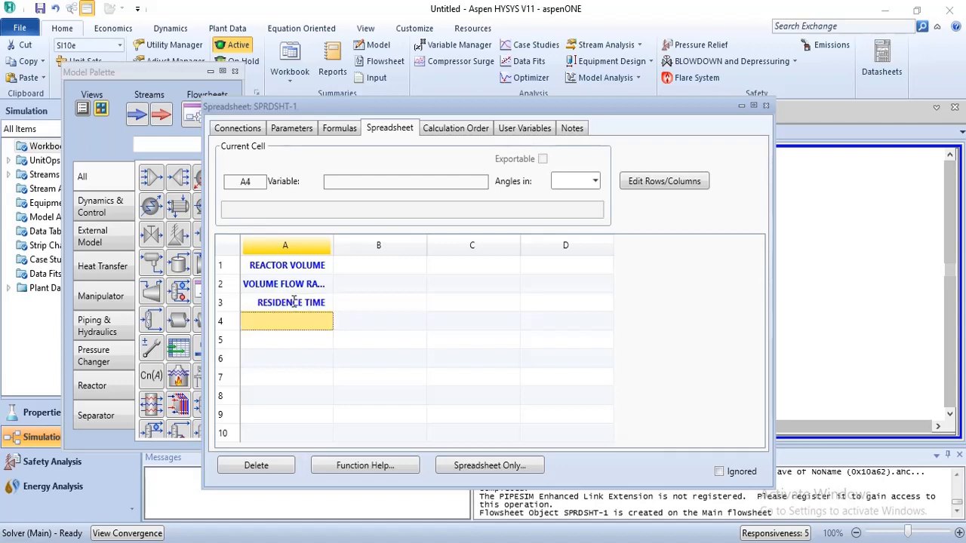
Import the Reactor Volume variable of PFR-100 into spreadsheet cell B1
left_click(370, 269)
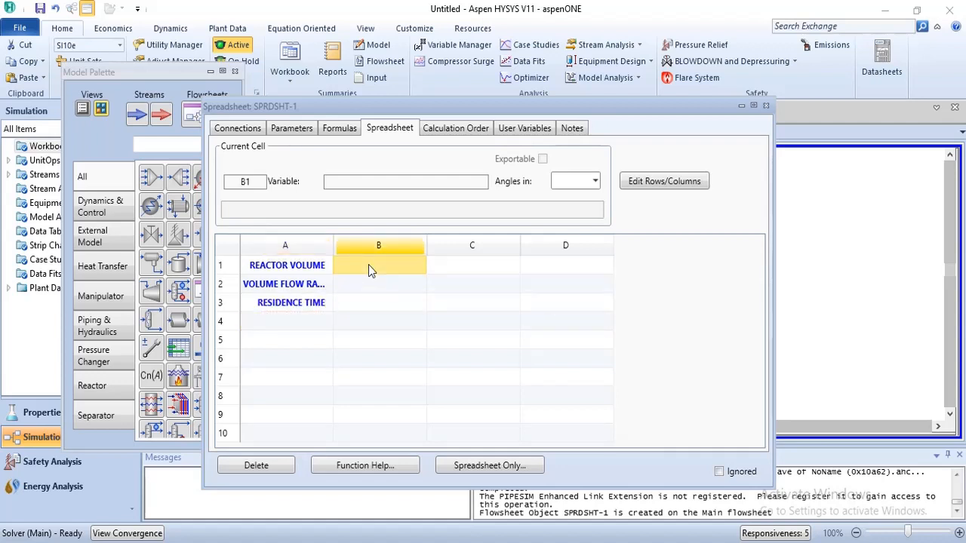
right_click(369, 271)
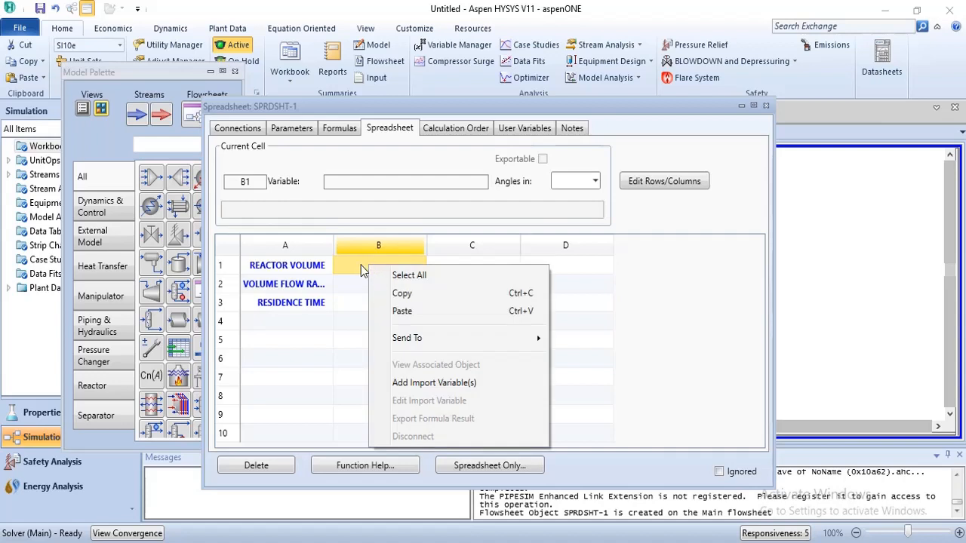
left_click(319, 265)
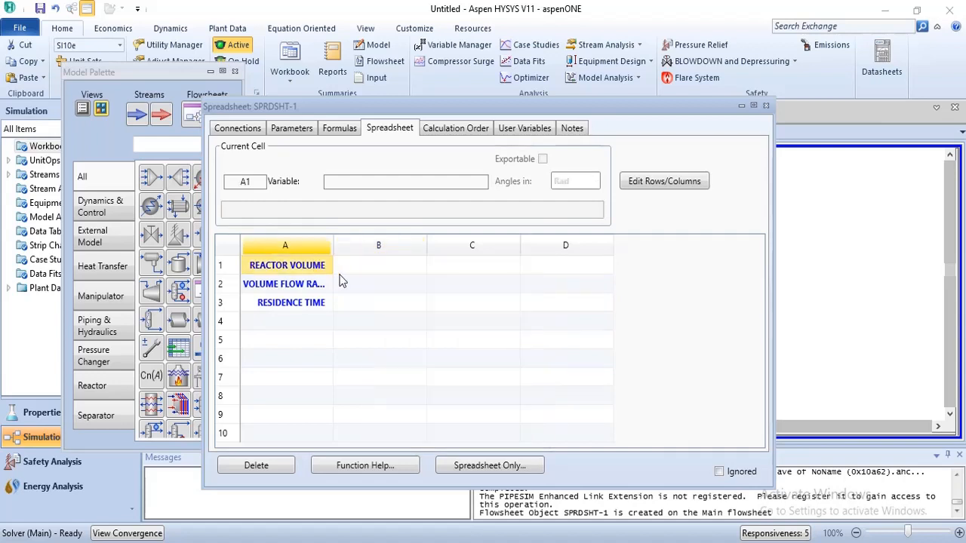
left_click(365, 267)
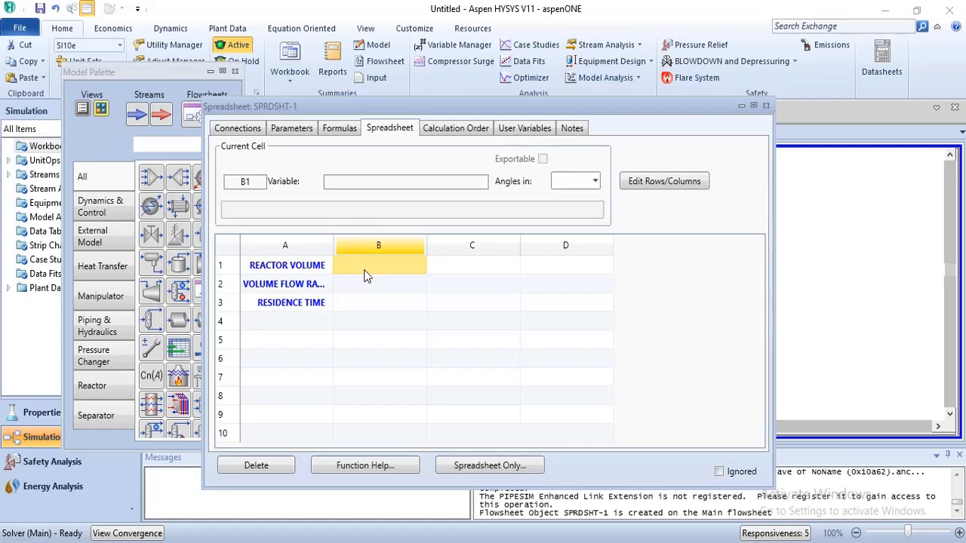
right_click(365, 272)
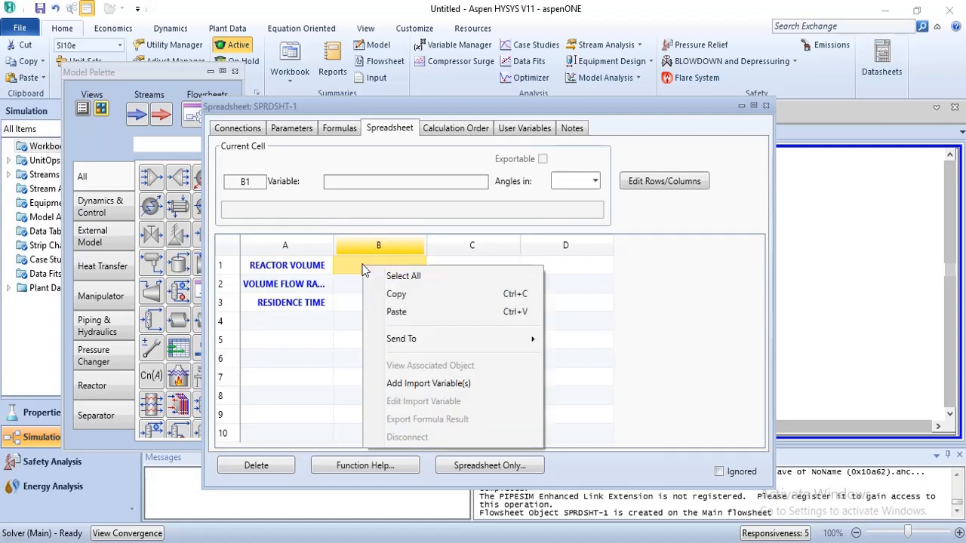
left_click(410, 384)
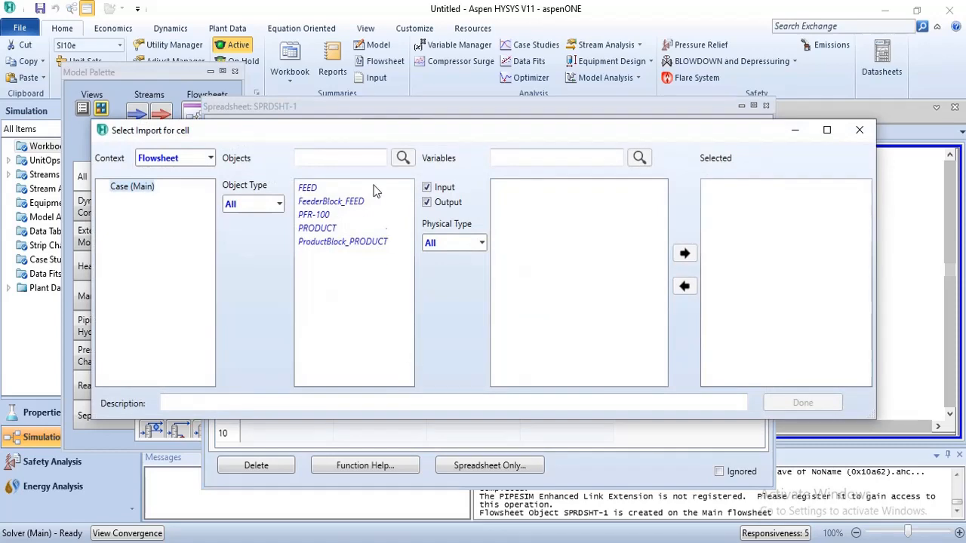
left_click_drag(364, 137, 349, 193)
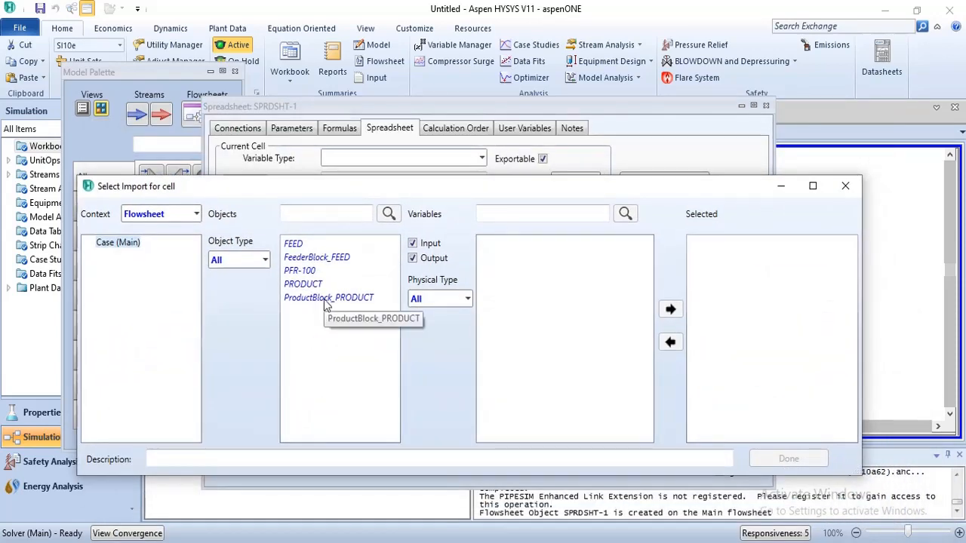
left_click(300, 272)
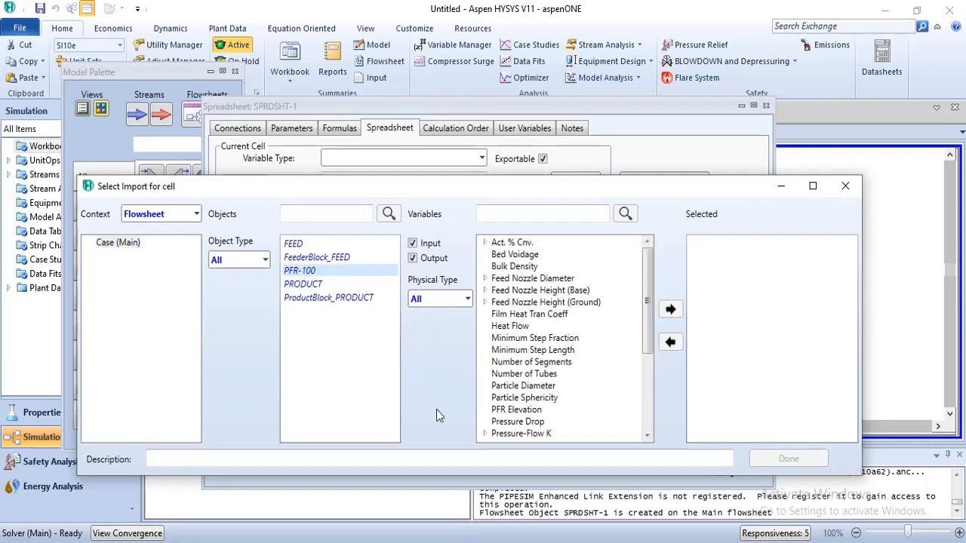
left_click_drag(650, 313, 657, 375)
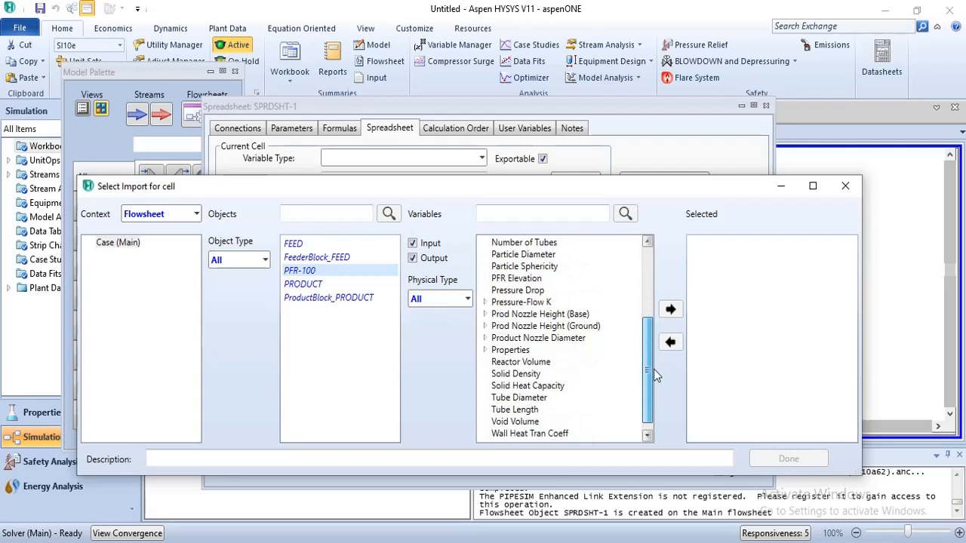
left_click(532, 363)
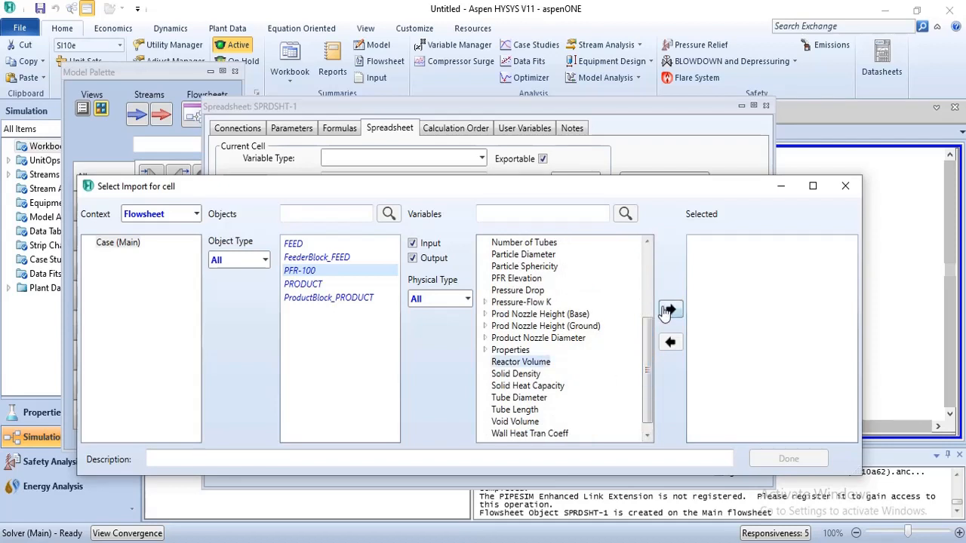
left_click(667, 310)
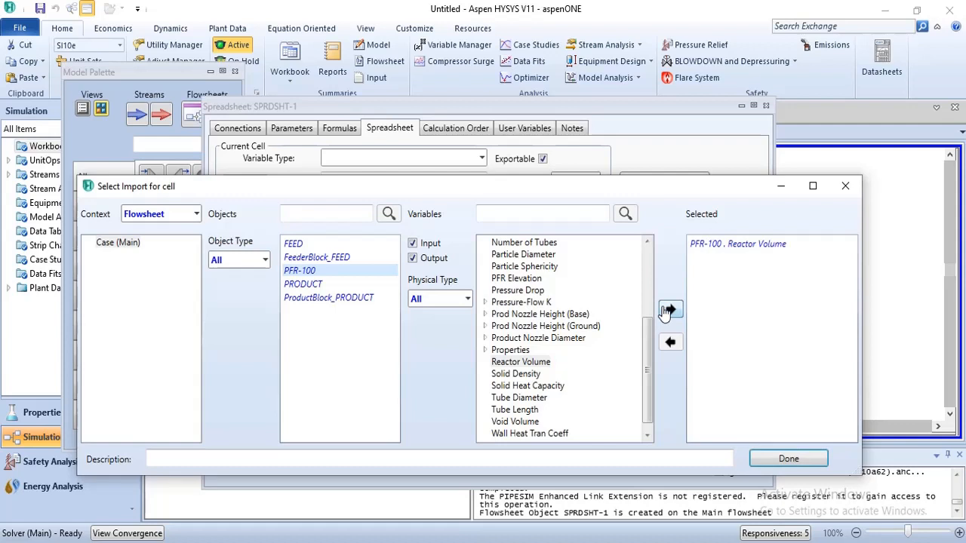
left_click(762, 457)
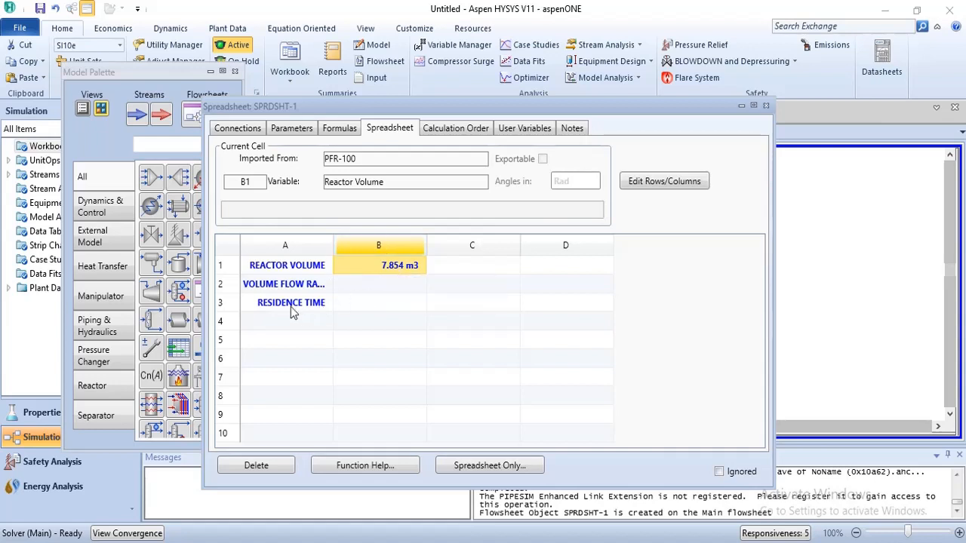
Import the PRODUCT stream's Std Ideal Liq Vol Flow into cell B2, filtering the variables by the Liq. Vol. Flow physical type
left_click(282, 284)
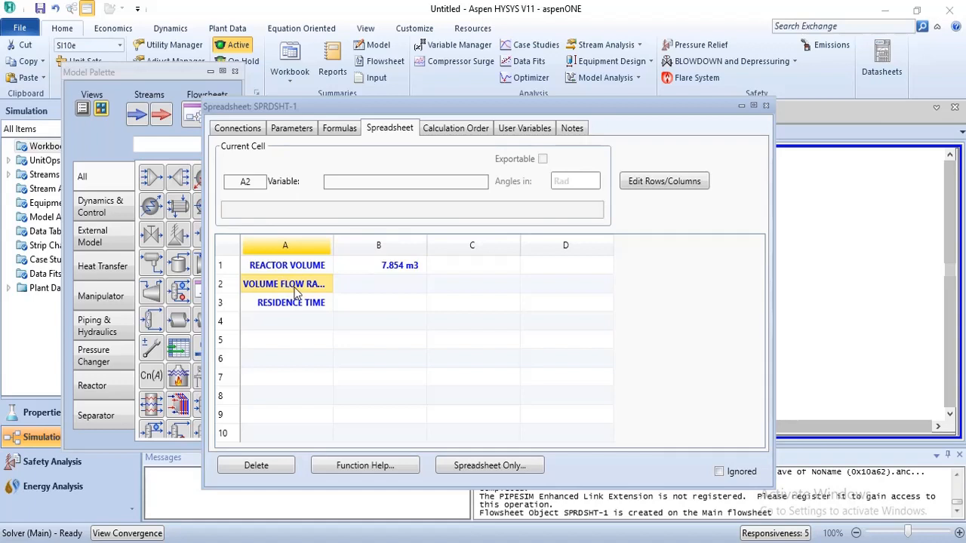
left_click(348, 283)
right_click(347, 284)
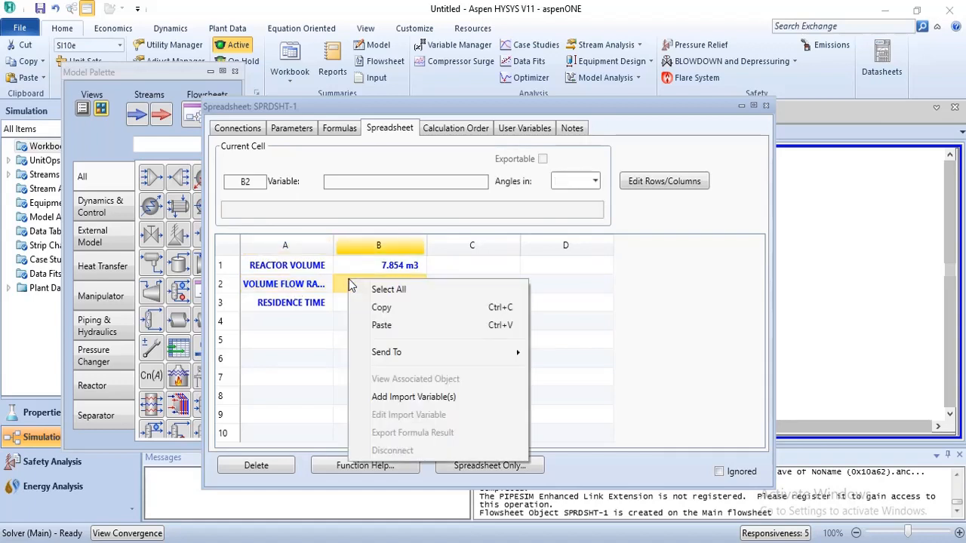
left_click(389, 398)
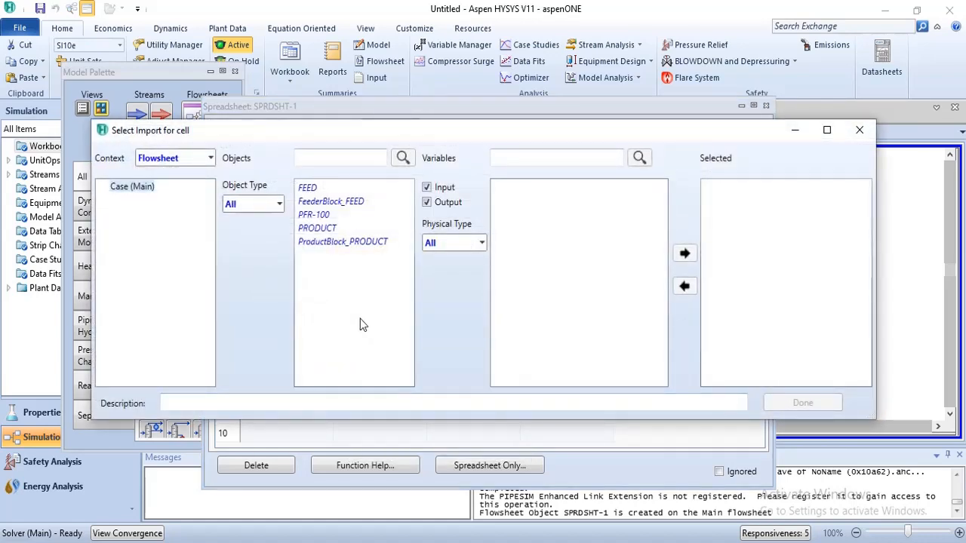
left_click(313, 230)
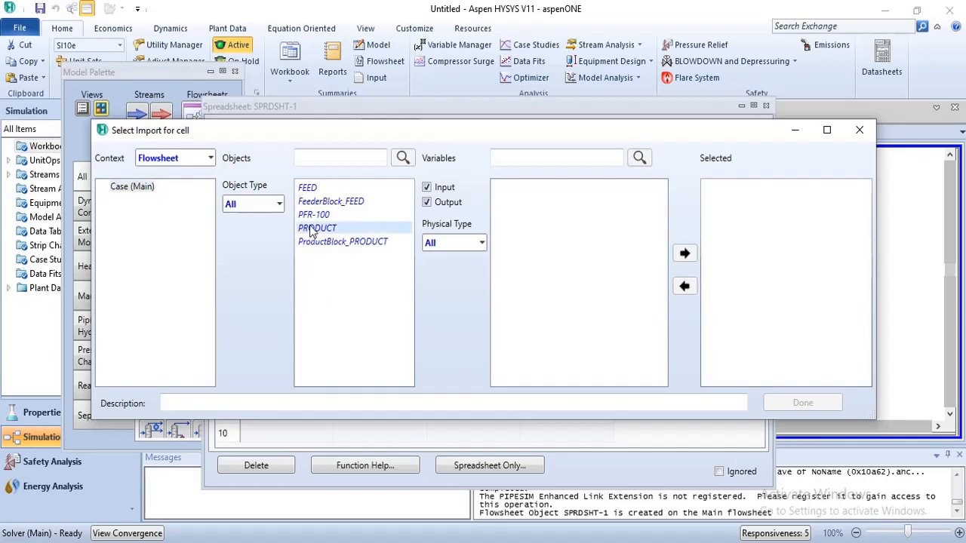
left_click(481, 242)
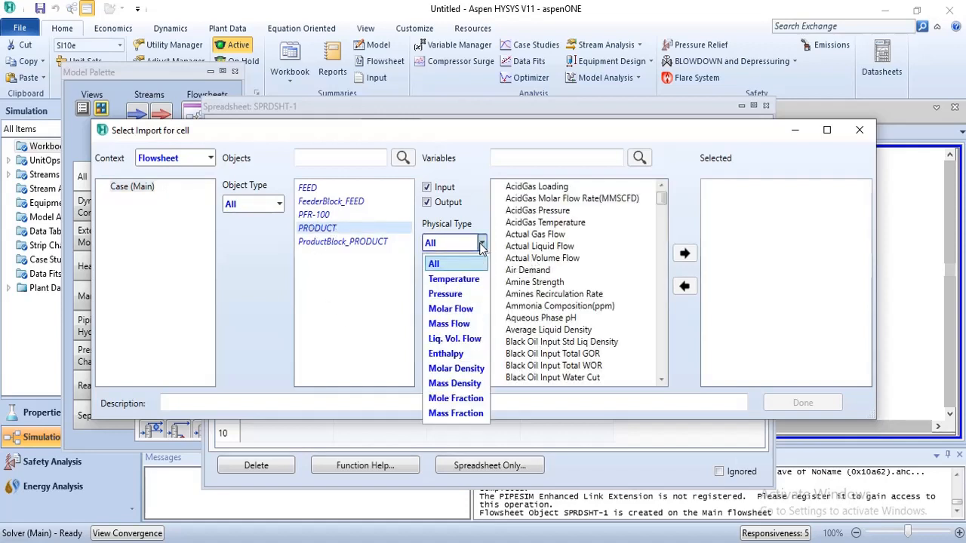
left_click(469, 339)
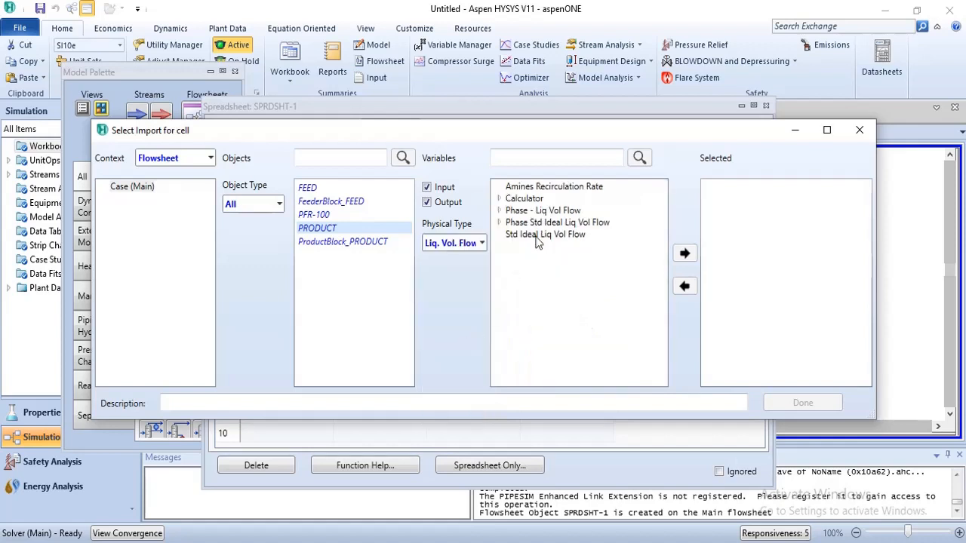
left_click(537, 237)
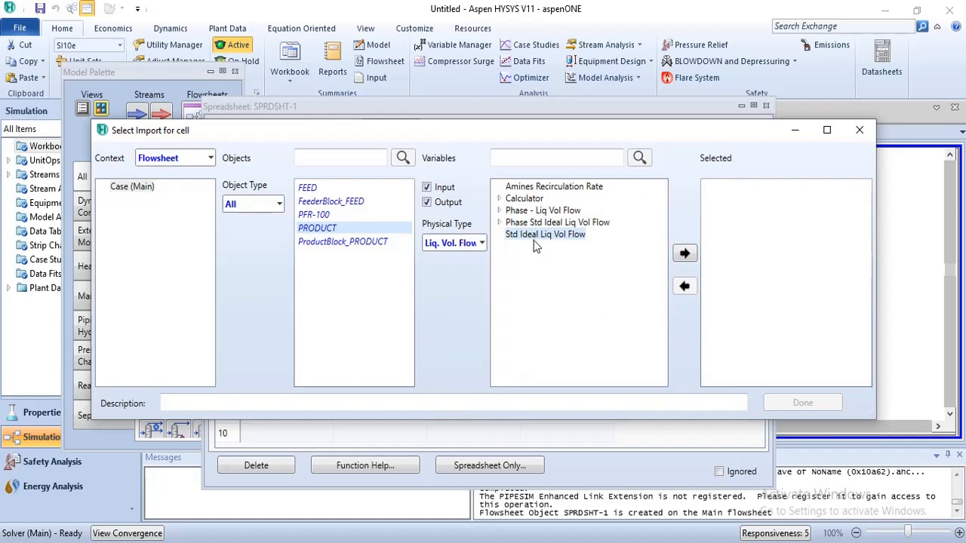
left_click(684, 255)
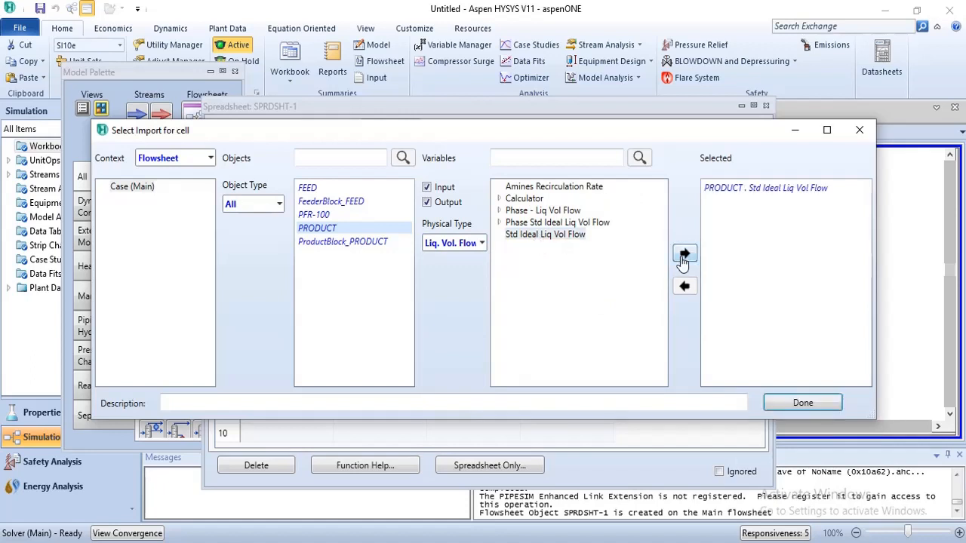
left_click(789, 401)
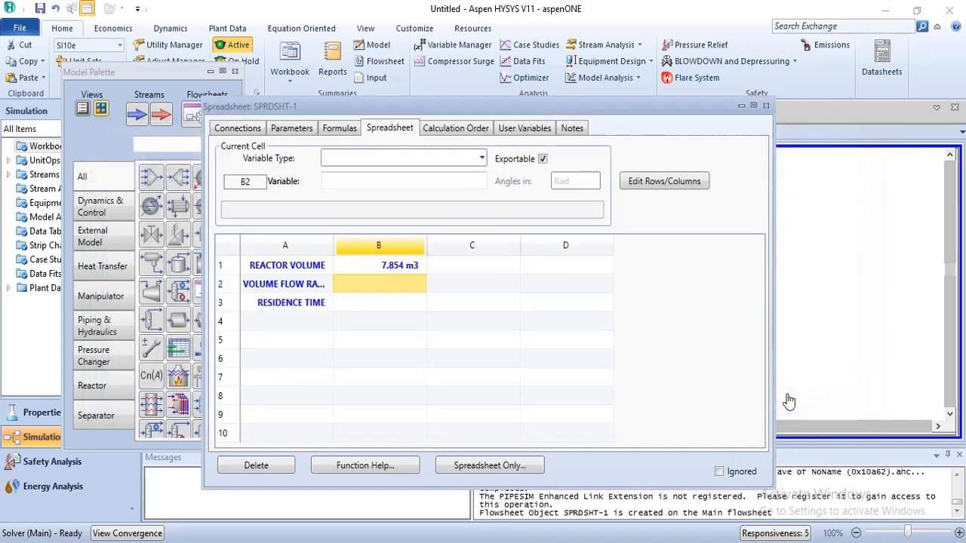
Calculate the residence time in cell B3 with the formula =(B1/B2)*60 and check the entered formula
left_click(359, 299)
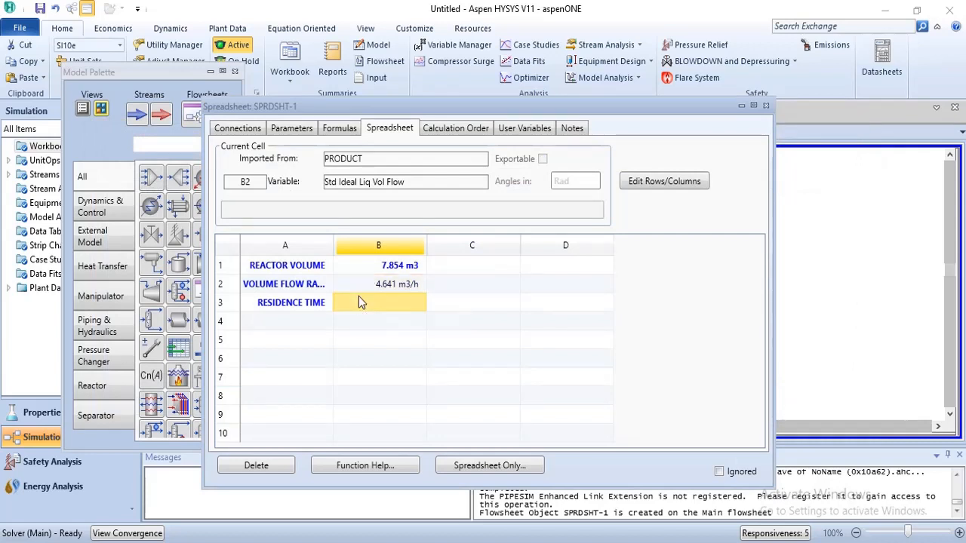
type("=")
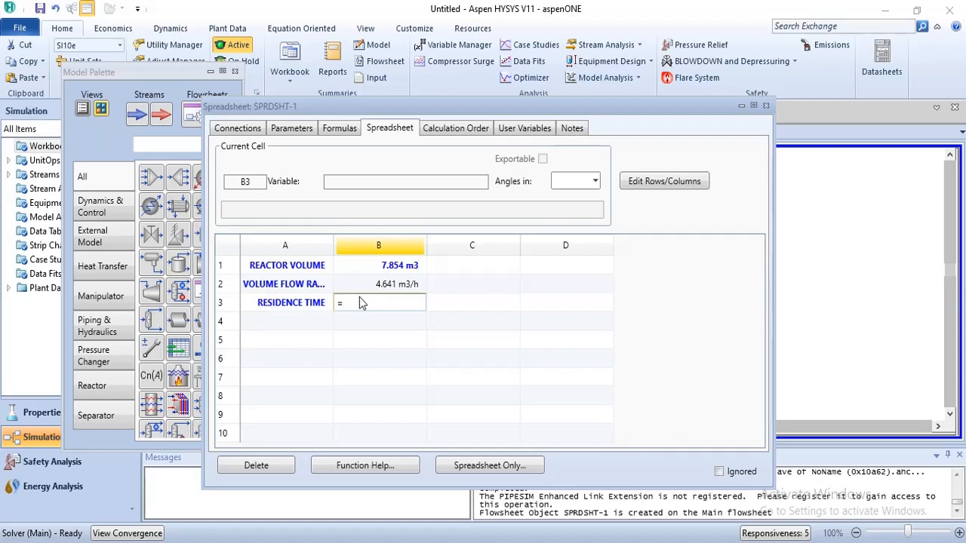
type("(")
type("B1/B2)*60")
key("Return")
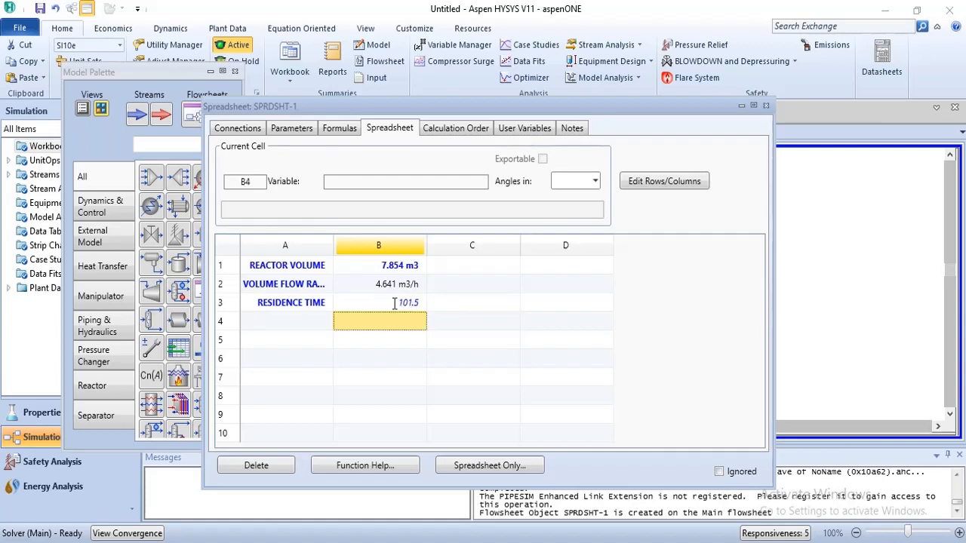
left_click(423, 301)
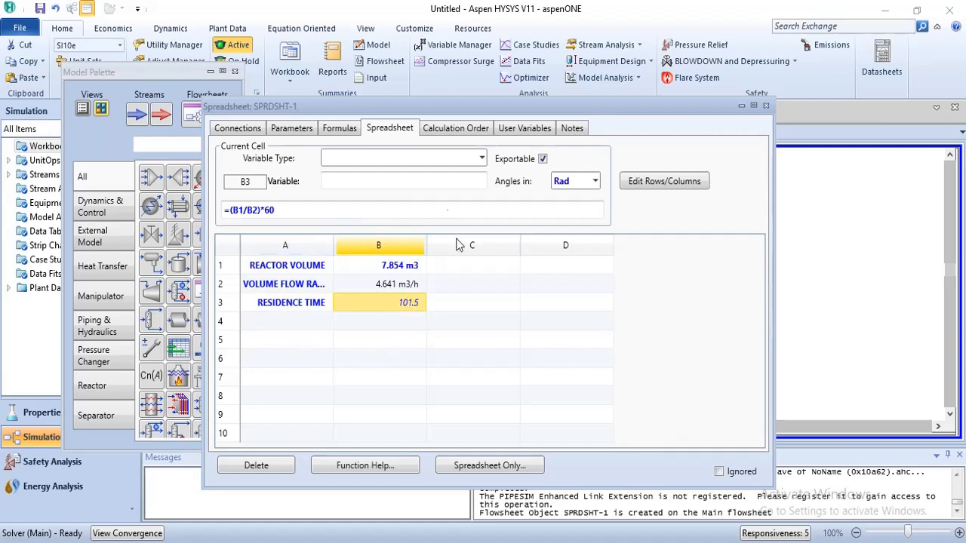
Close the spreadsheet window and the model palette to clear the flowsheet view
left_click(765, 105)
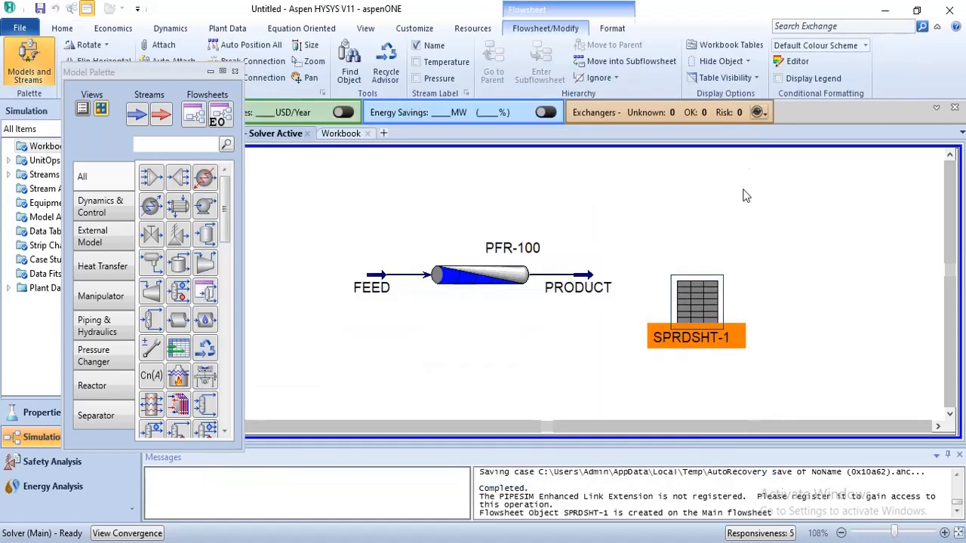
left_click(672, 218)
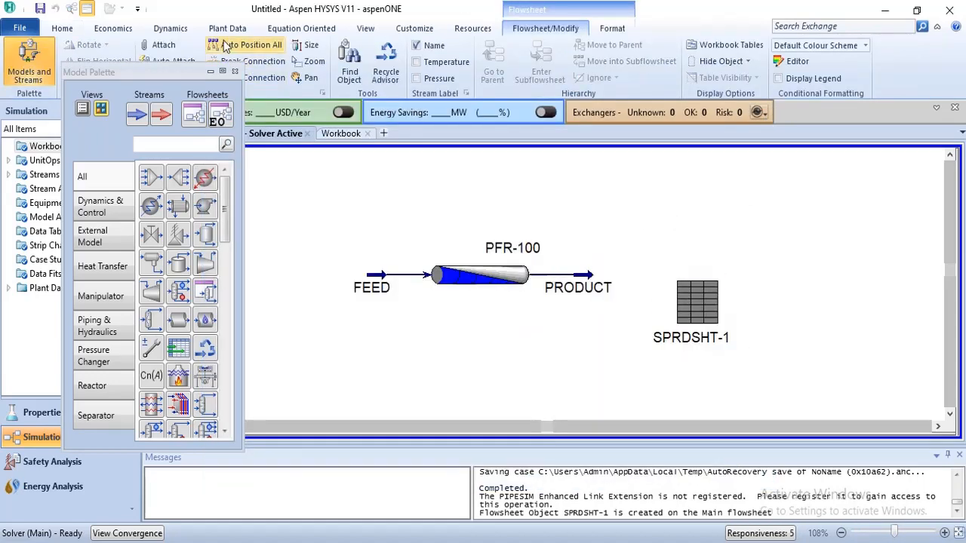
left_click(234, 72)
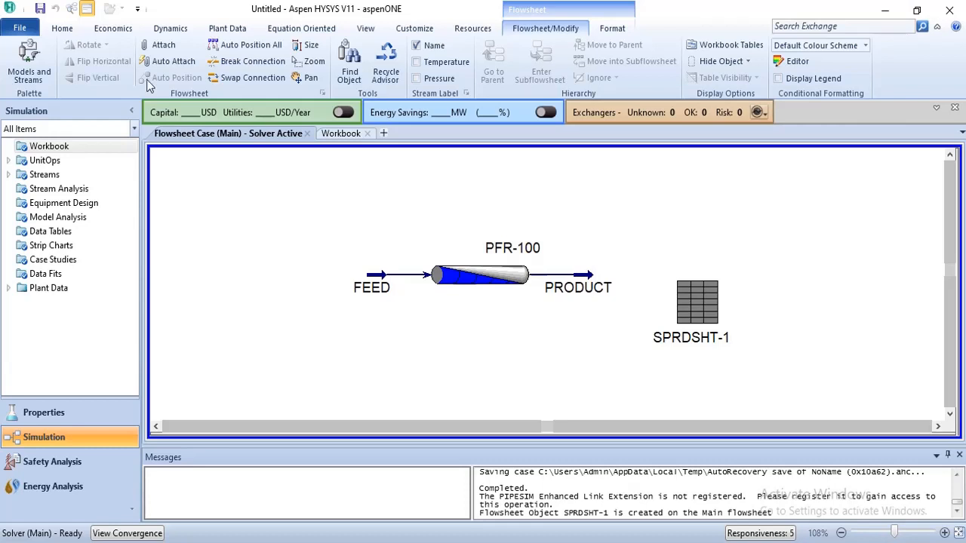
Open the case studies and add a new case study
left_click(64, 29)
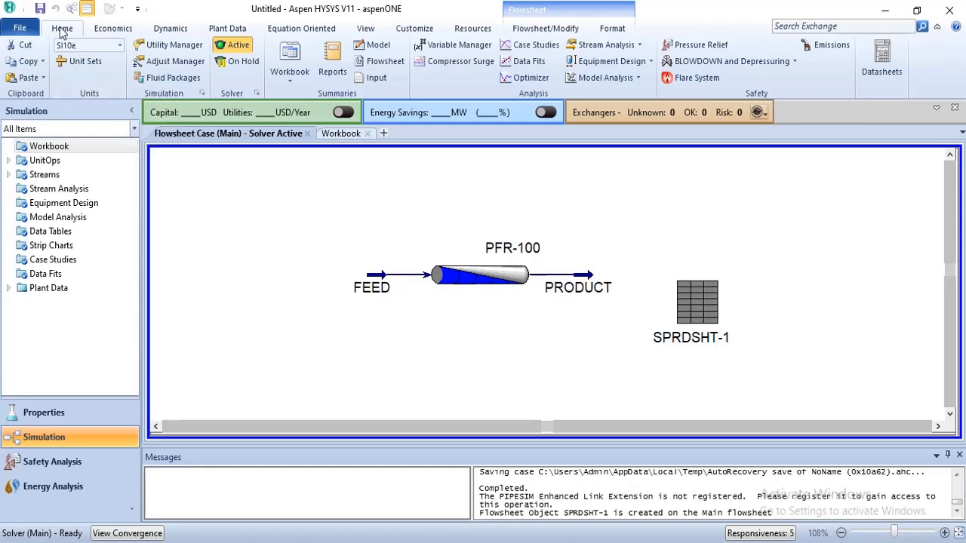
left_click(519, 45)
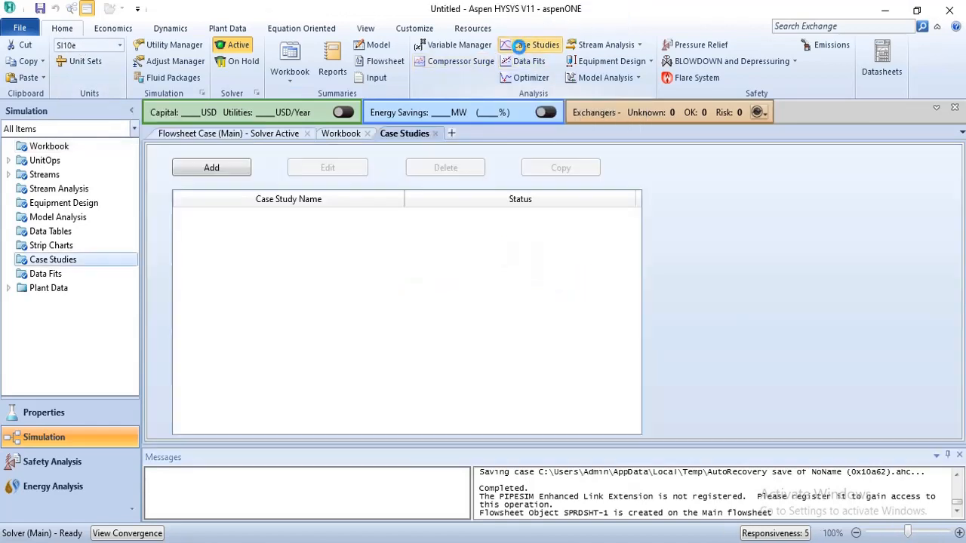
left_click(224, 176)
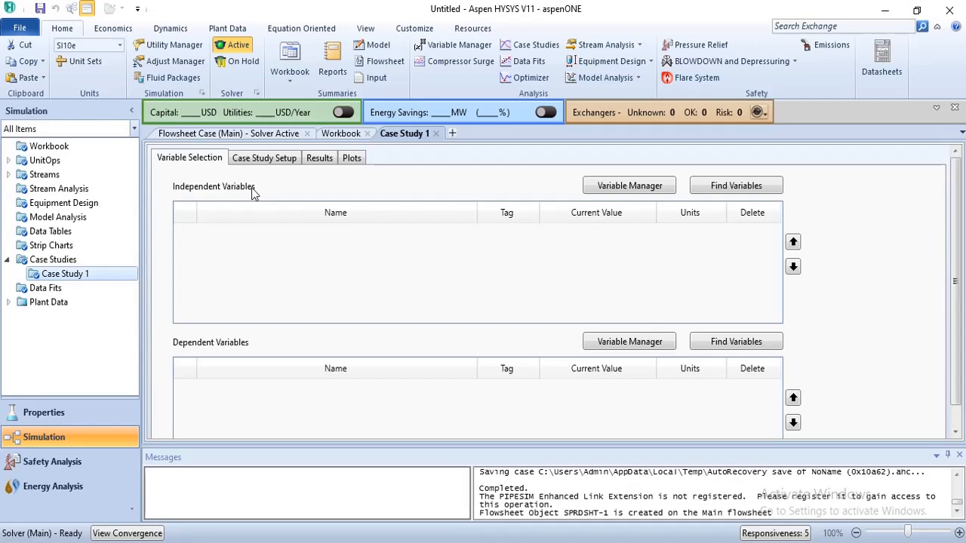
Add the Reactor Volume of PFR-100 as an independent variable of Case Study 1
left_click(714, 189)
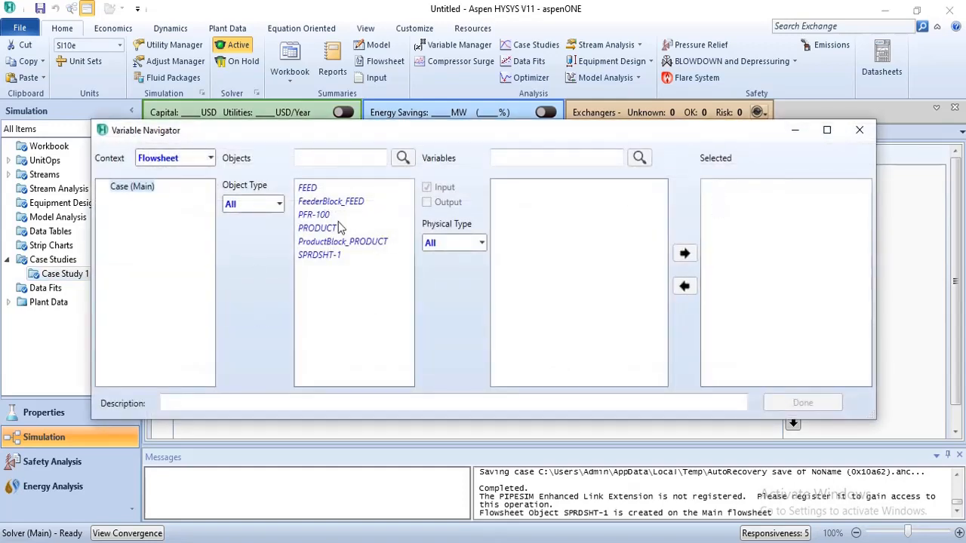
left_click(313, 215)
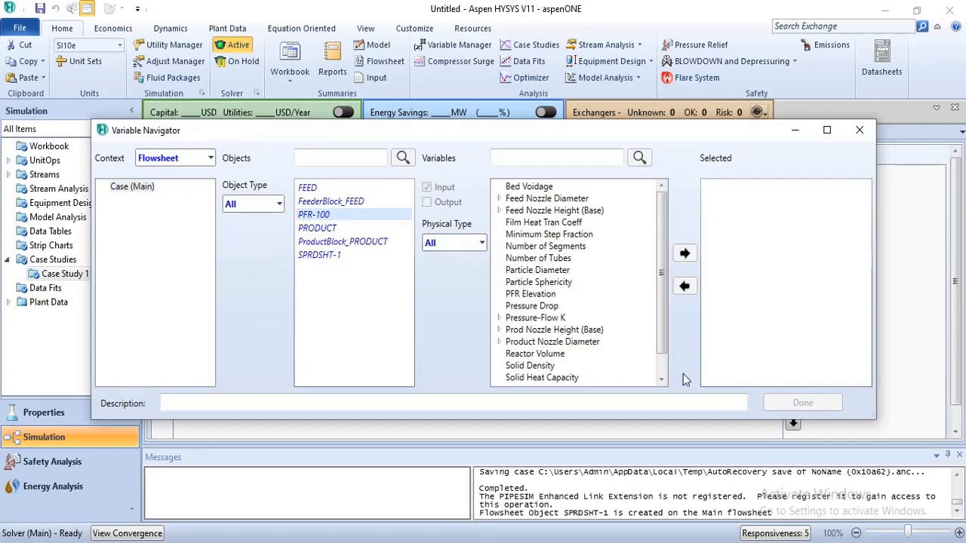
left_click(549, 356)
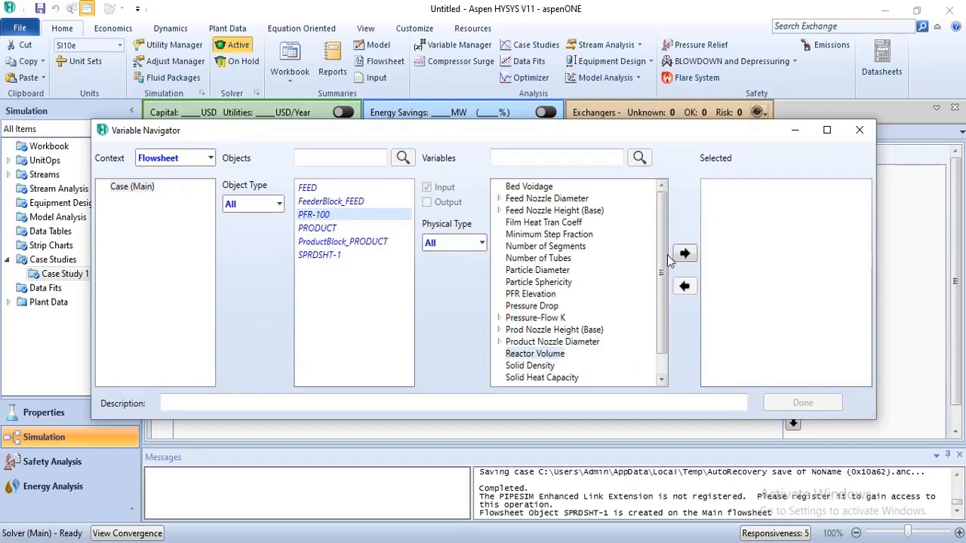
left_click(684, 253)
left_click(794, 406)
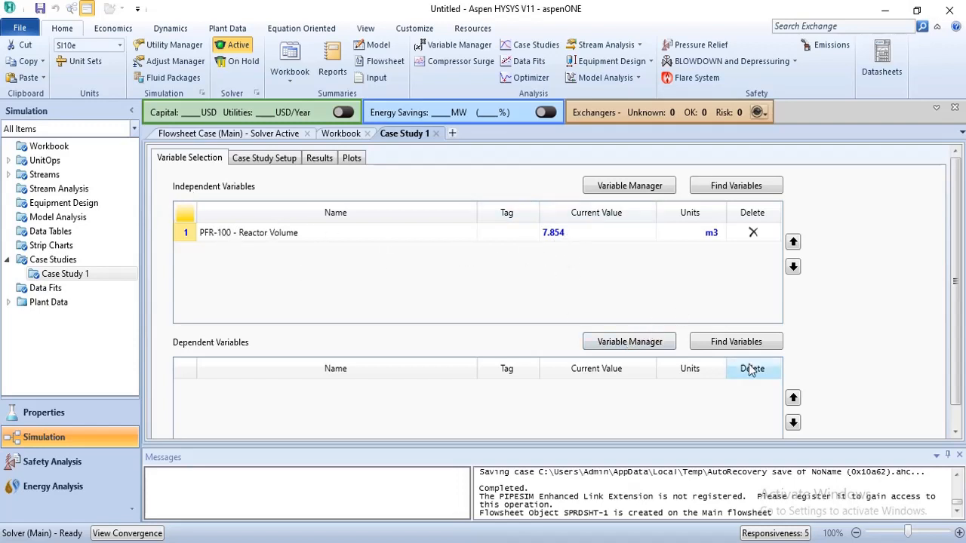
Add the actual percent conversion (Act. % Cnv._1) of PFR-100 as a dependent variable of Case Study 1
left_click(740, 341)
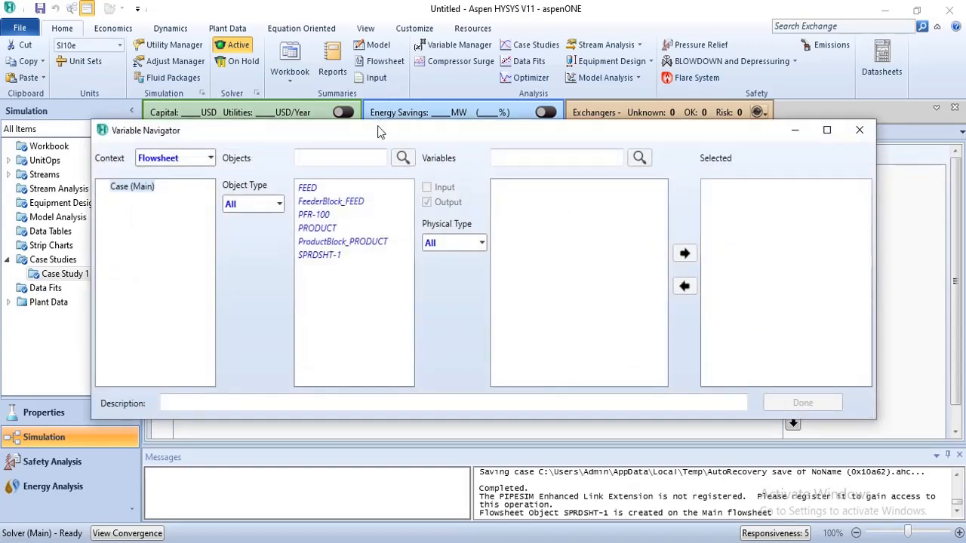
left_click_drag(380, 132, 383, 139)
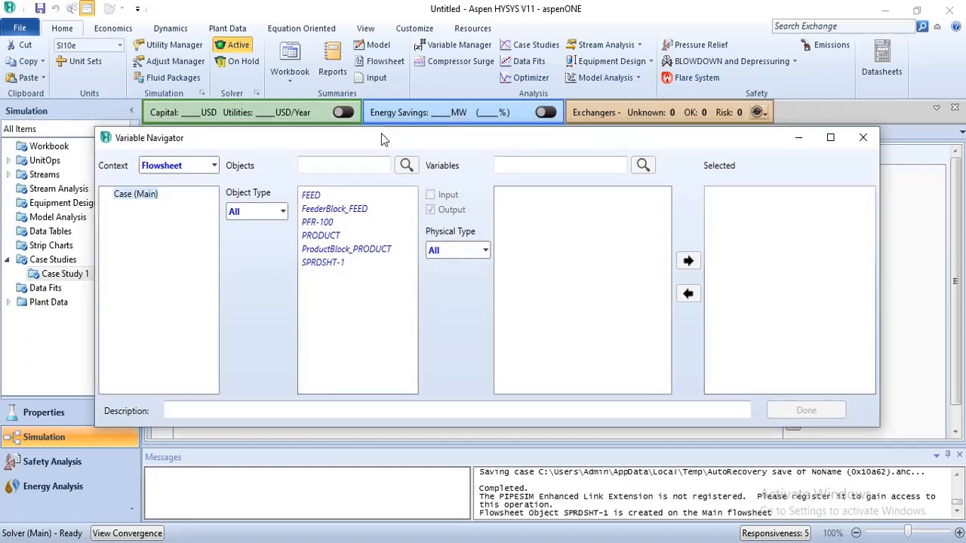
left_click(332, 225)
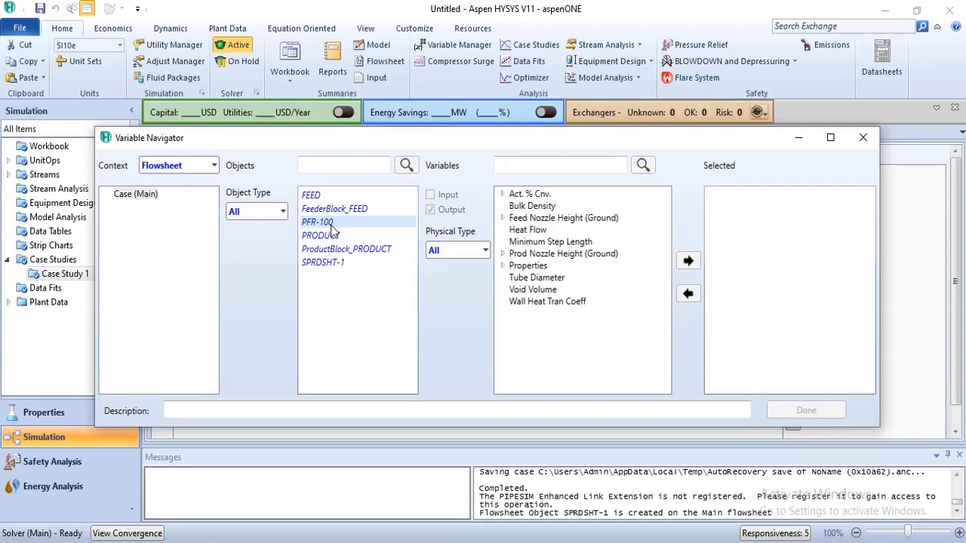
left_click(503, 195)
left_click(526, 209)
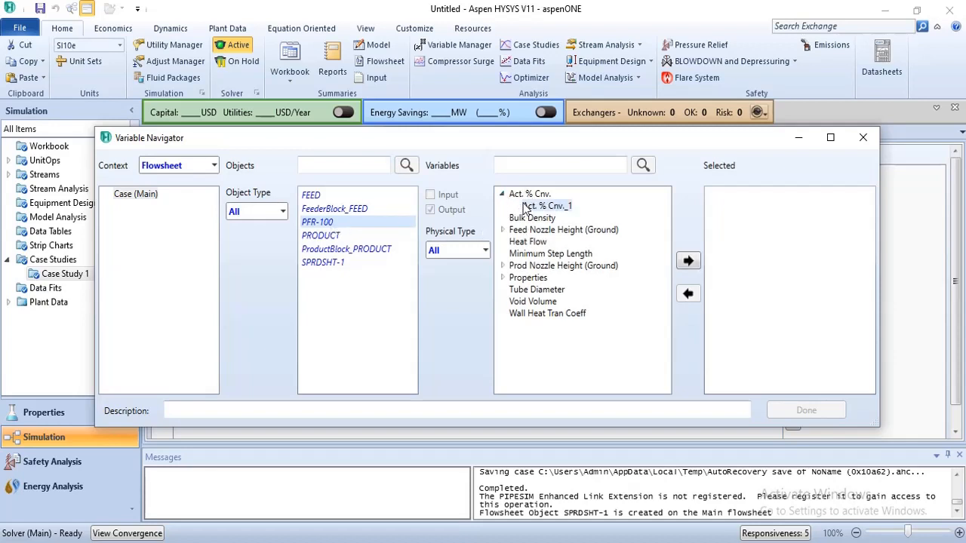
left_click(688, 264)
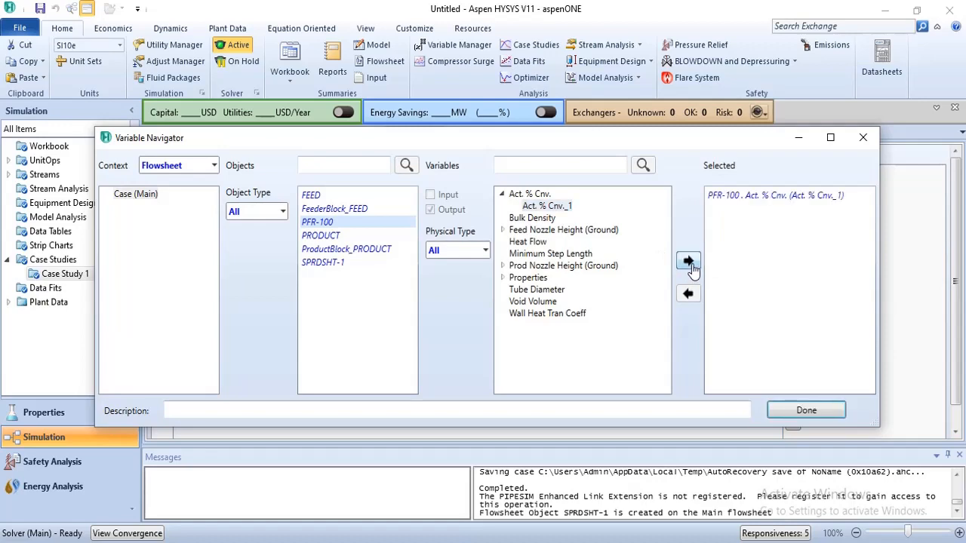
left_click(789, 409)
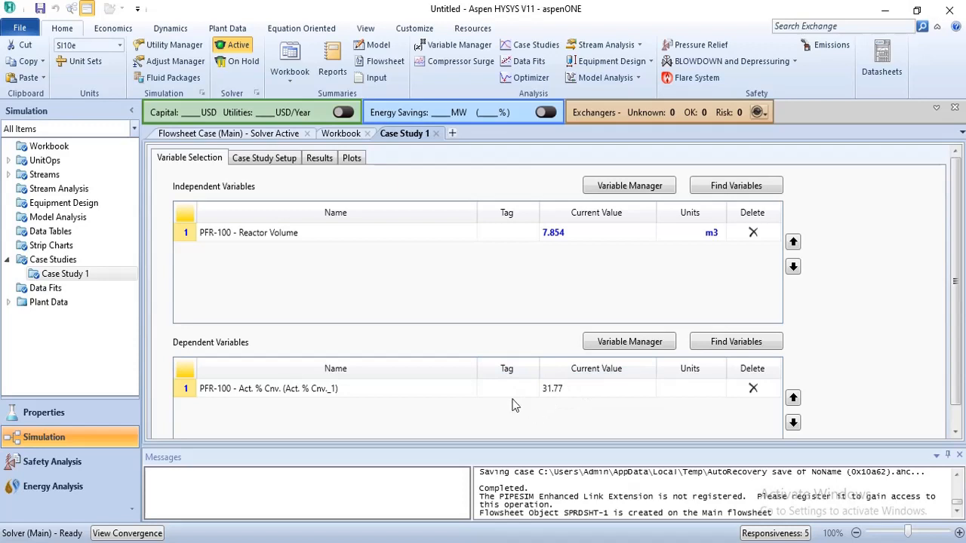
Set the case study type of Case Study 1 to Sensitivity
left_click(281, 160)
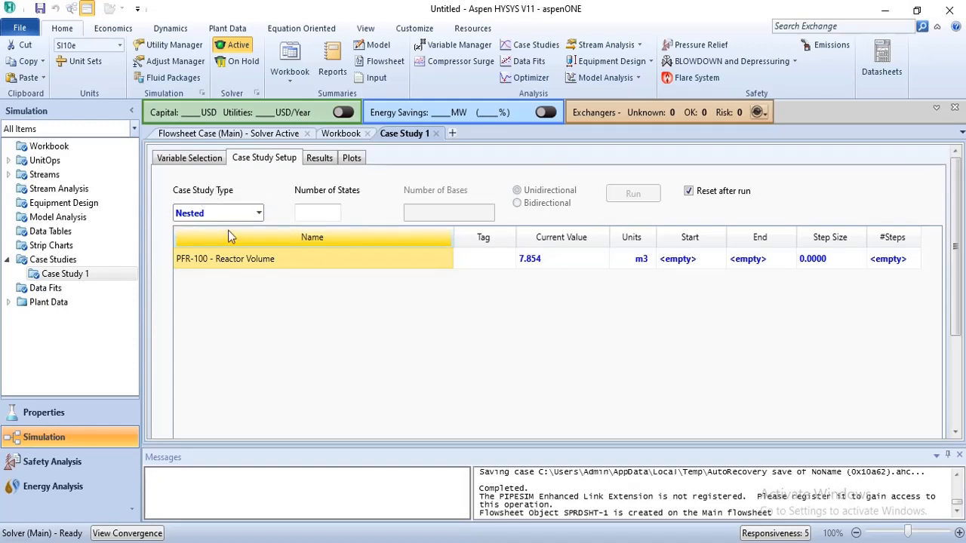
left_click(259, 214)
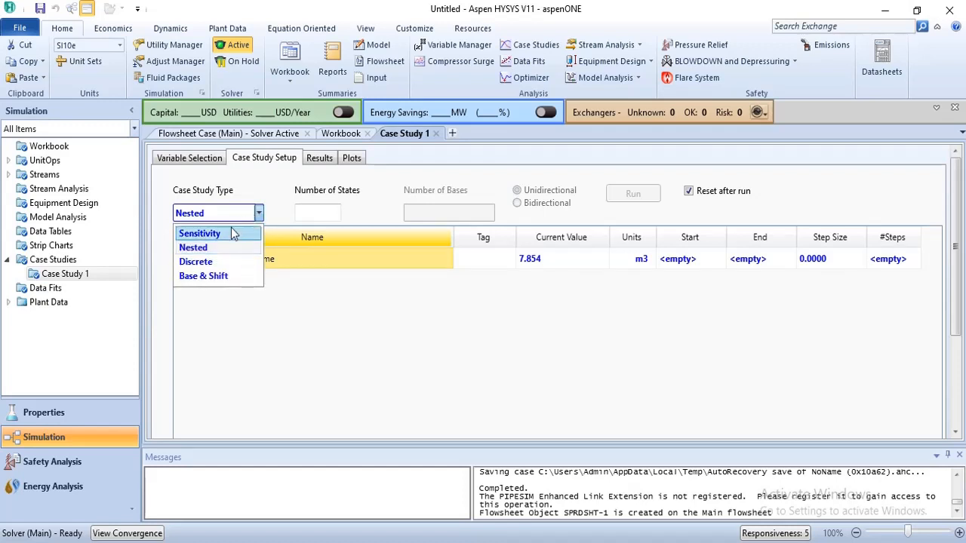
left_click(233, 233)
left_click(259, 213)
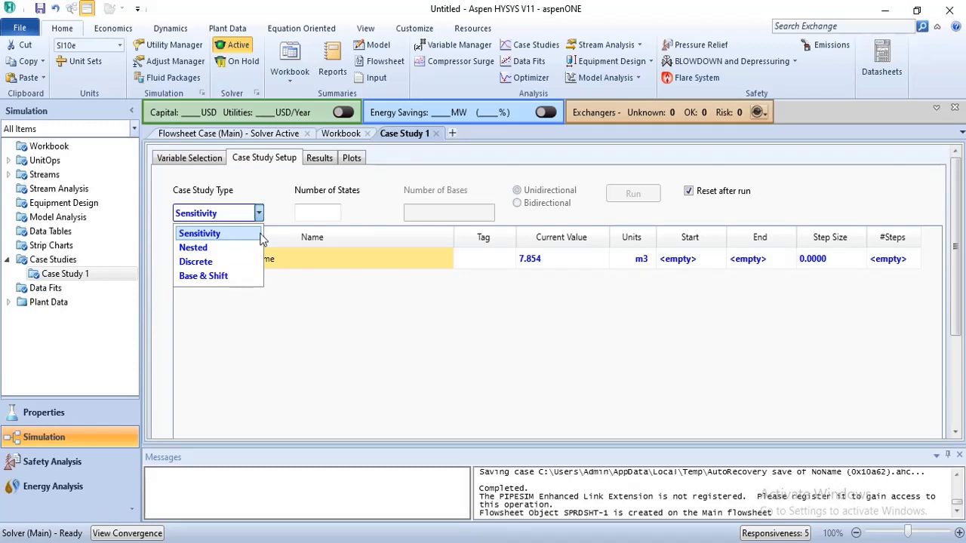
left_click(262, 239)
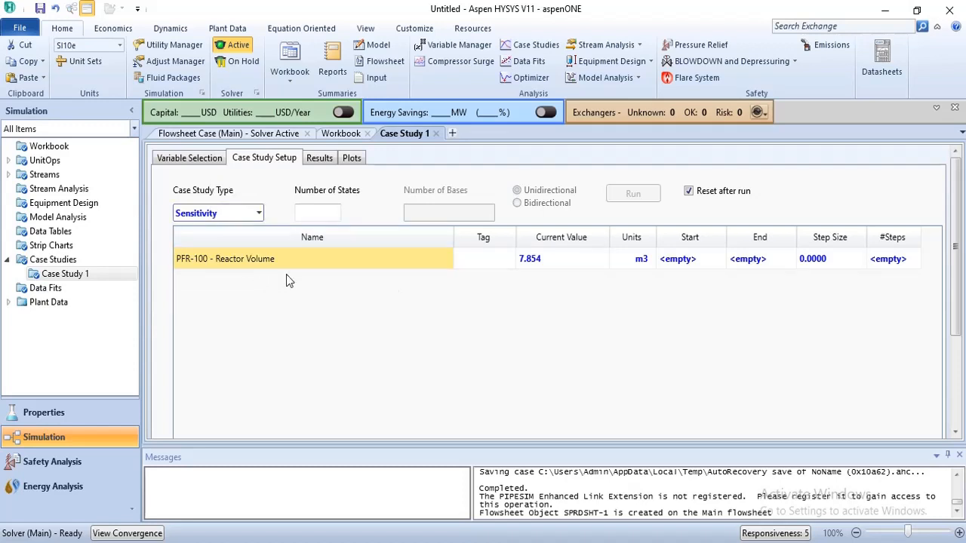
Set the PFR-100 Reactor Volume range to start at 1 m3 and end at 80 m3 with a step size of 5 m3
left_click(684, 262)
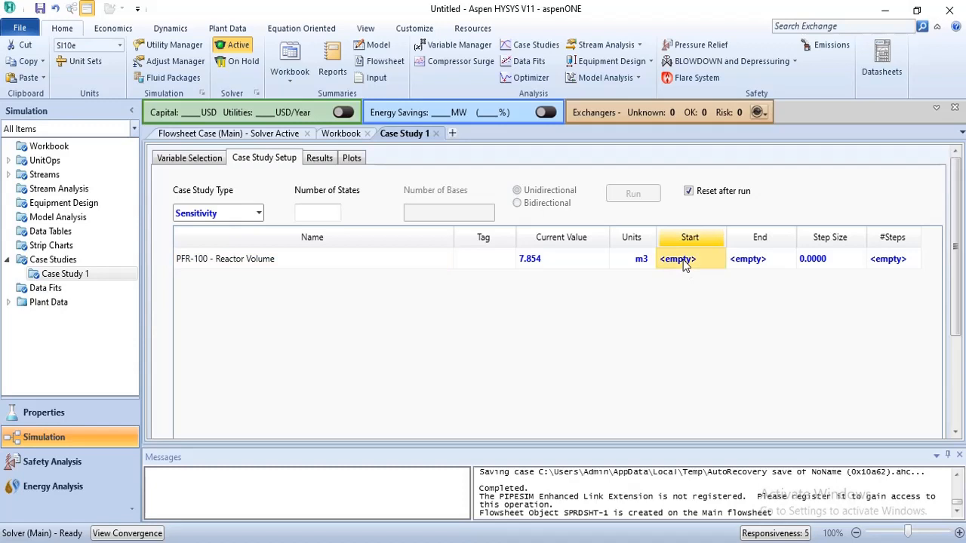
type("1")
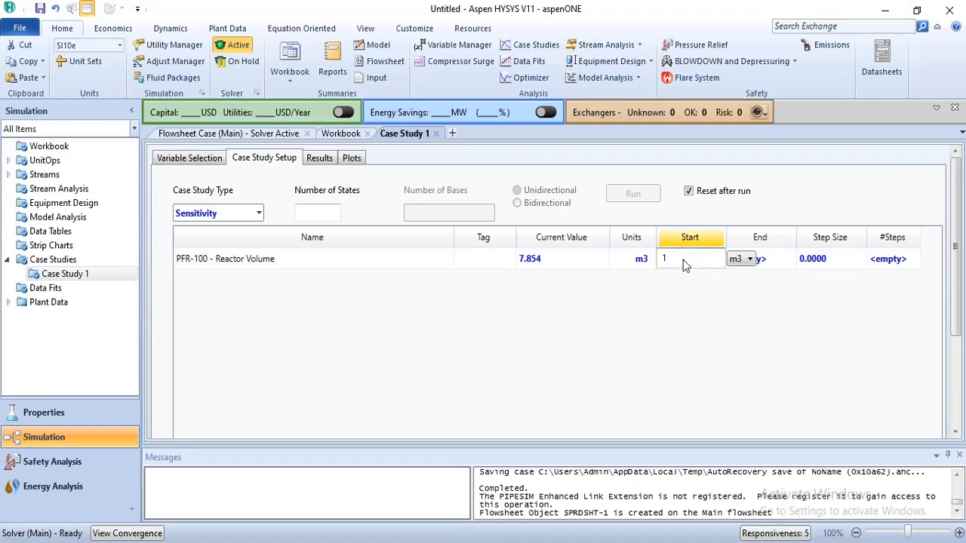
key("Return")
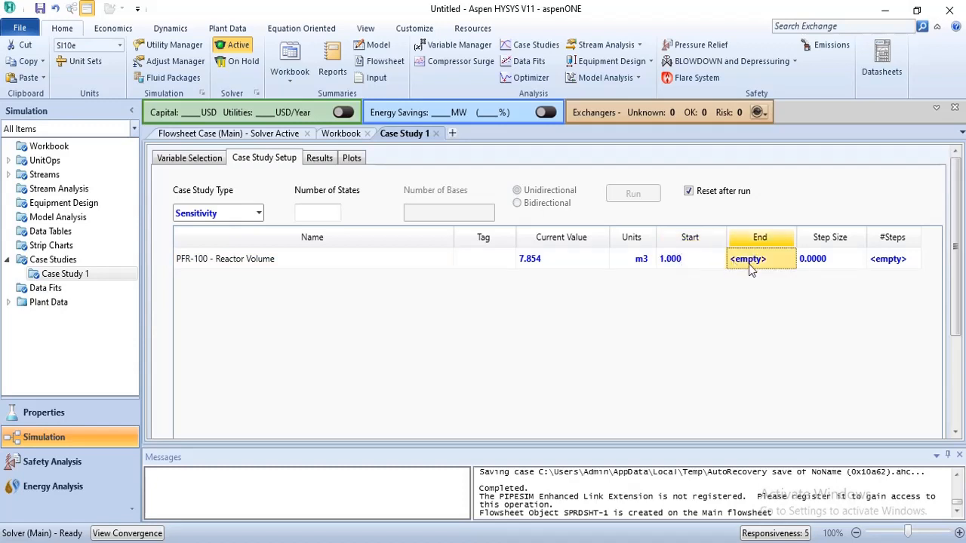
type("80")
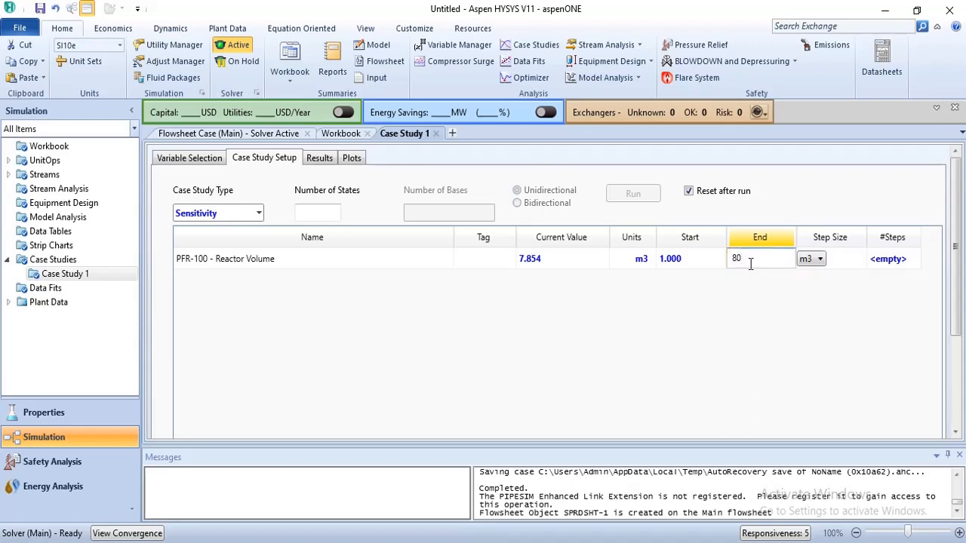
key("Return")
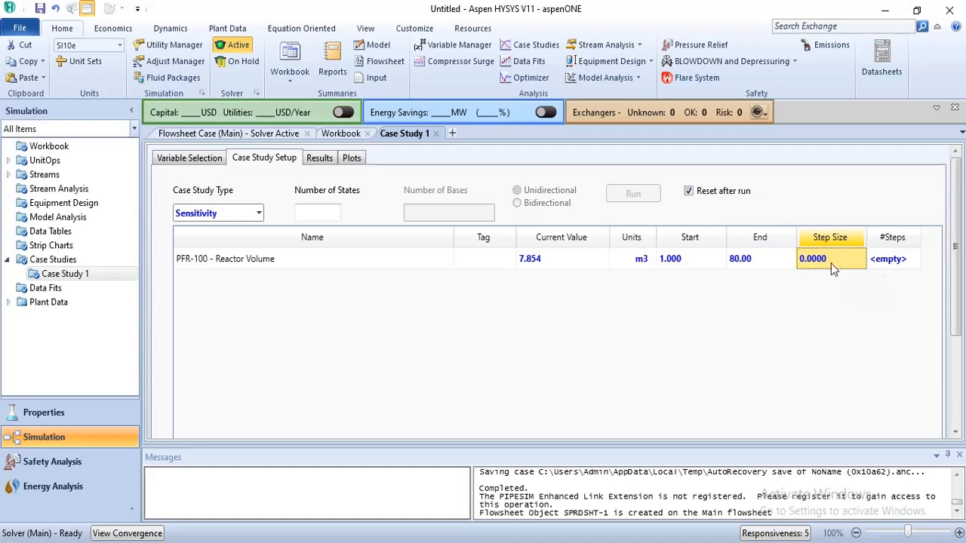
type("5")
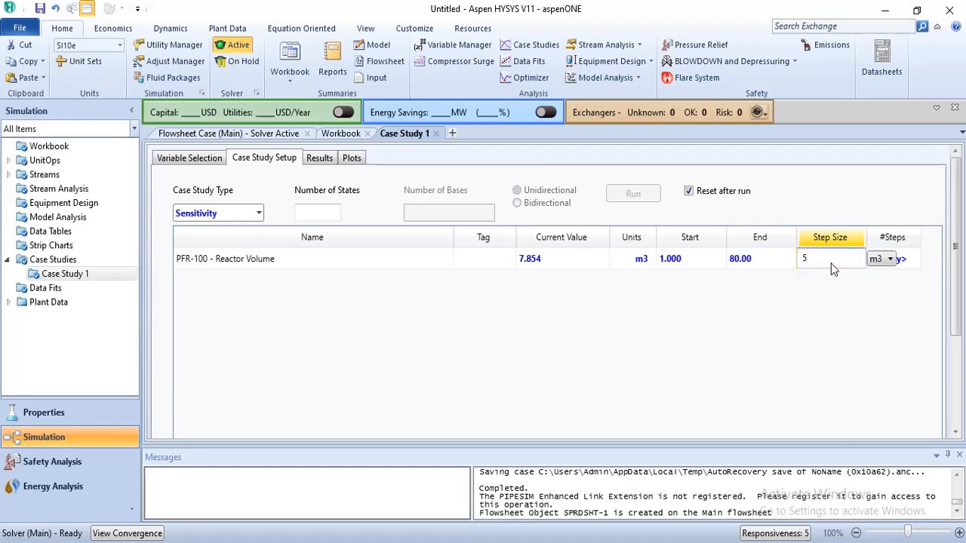
key("Return")
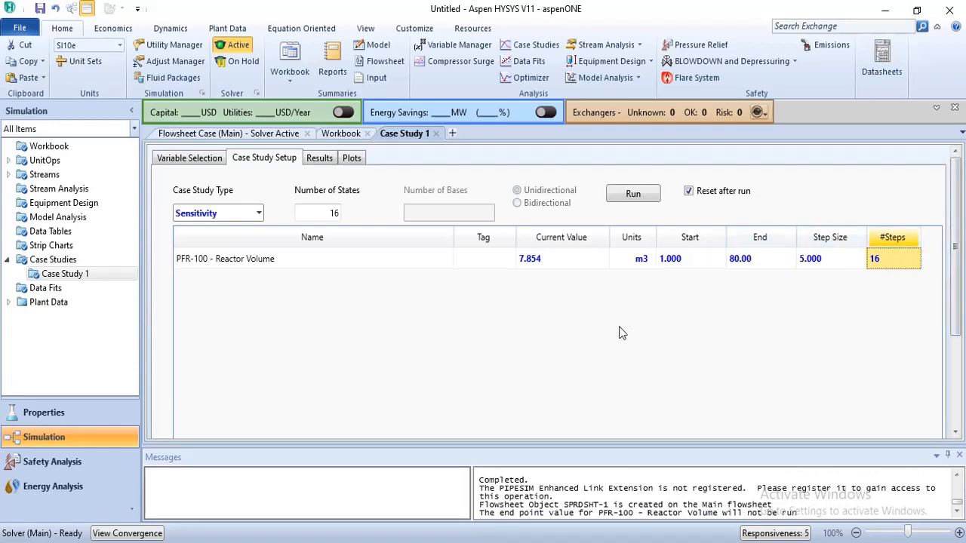
Run the case study and examine the tabulated reactor volume and conversion results for all cases
left_click(621, 195)
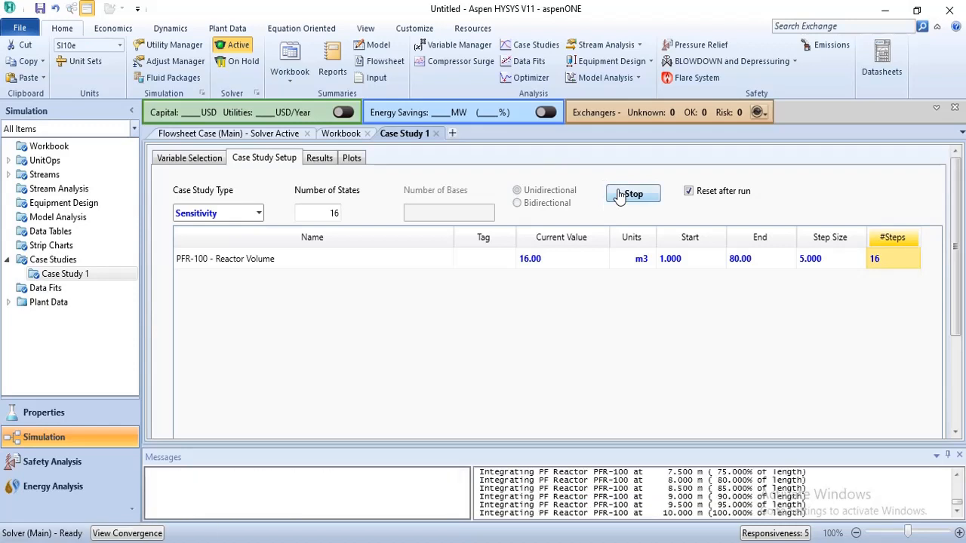
left_click_drag(956, 313, 963, 414)
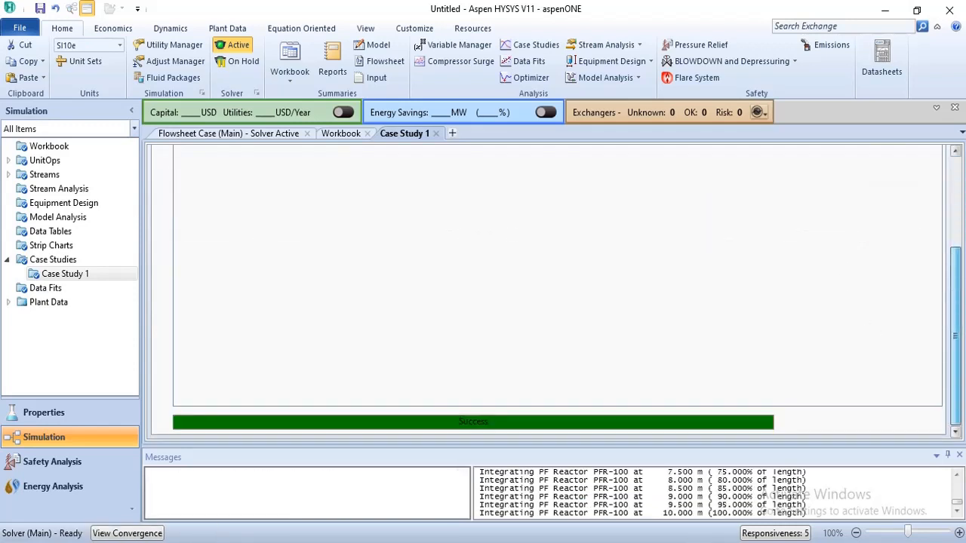
left_click_drag(956, 375, 956, 212)
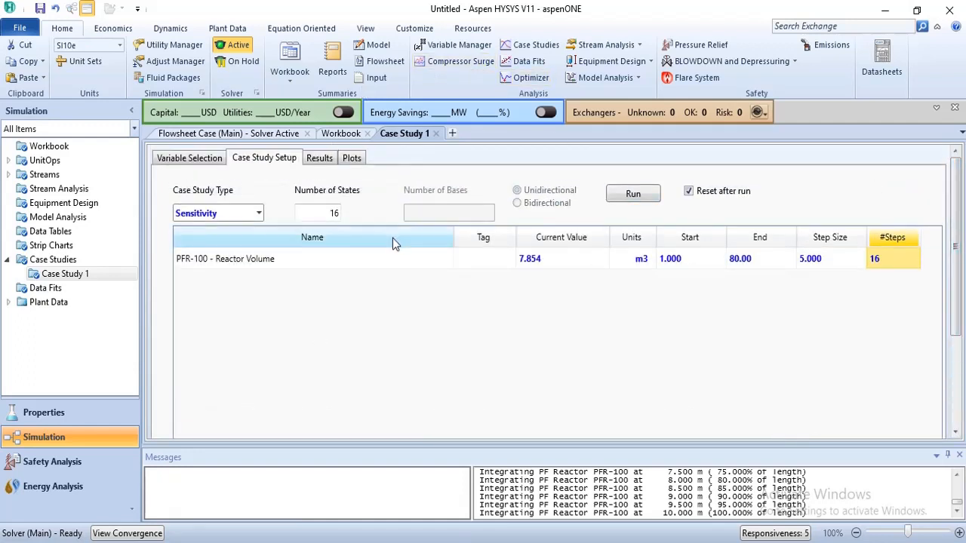
left_click(322, 159)
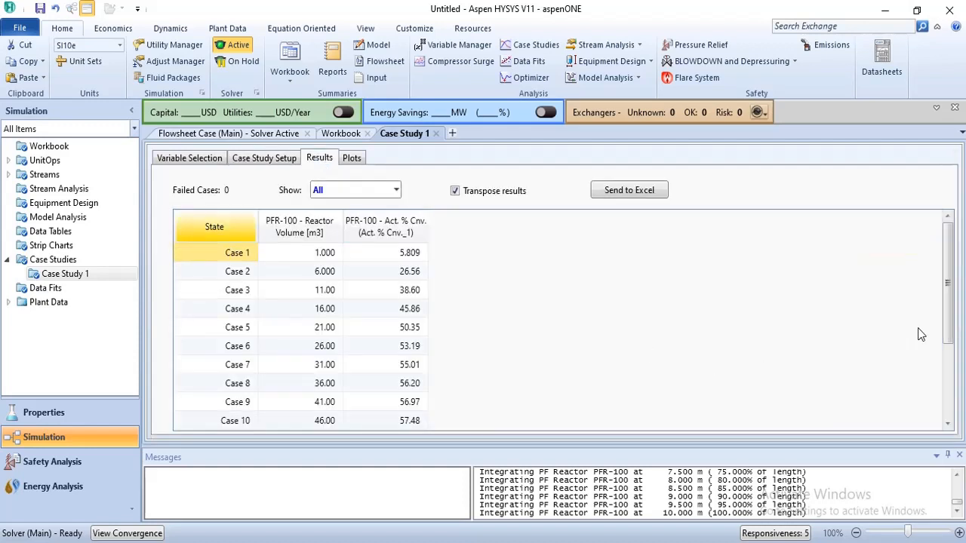
left_click_drag(949, 321, 948, 394)
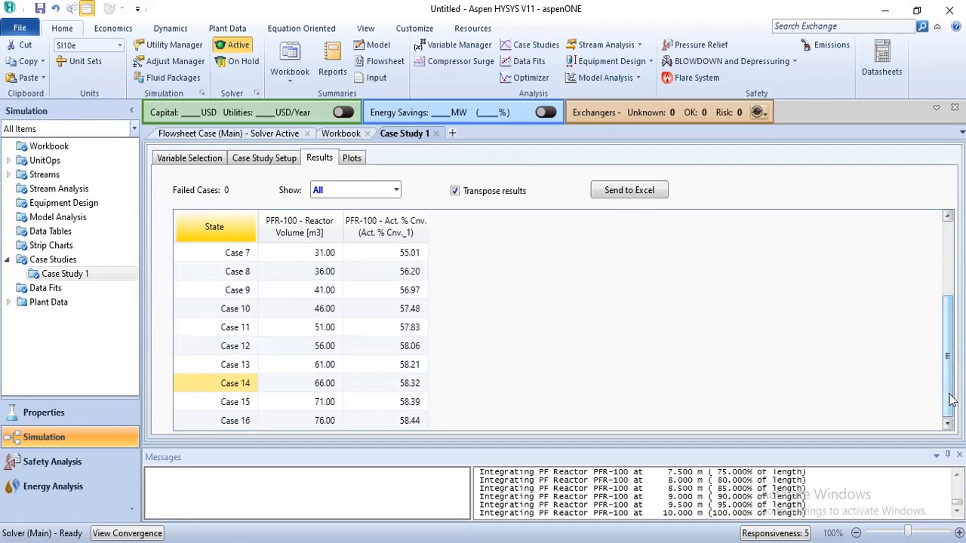
left_click_drag(951, 400, 941, 332)
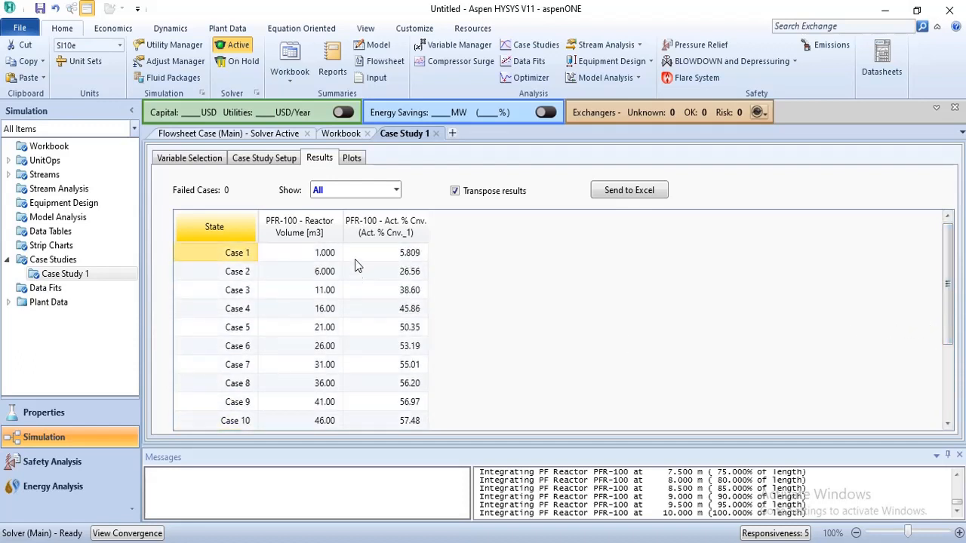
View the whole plot of PFR-100 conversion against reactor volume and examine how the curve rises and levels off
left_click(351, 158)
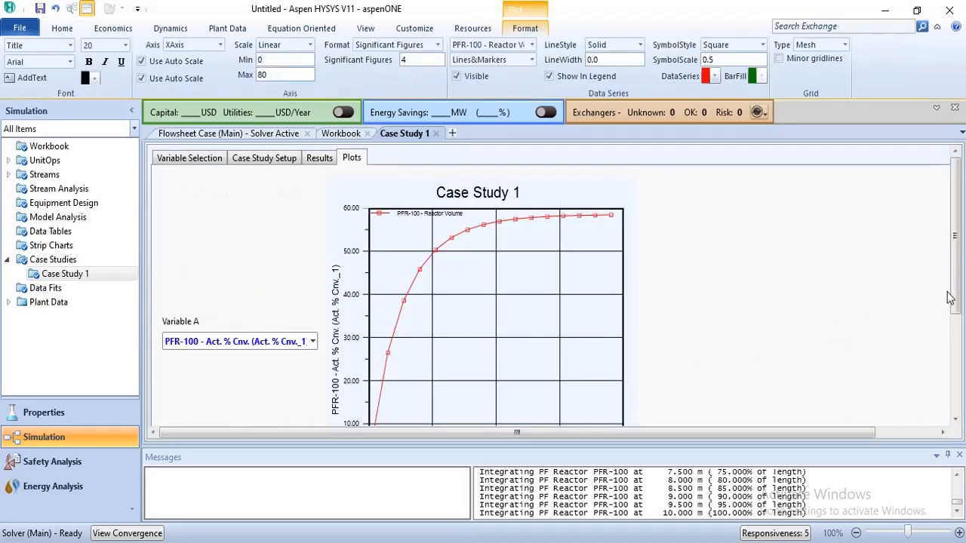
left_click_drag(955, 298, 963, 319)
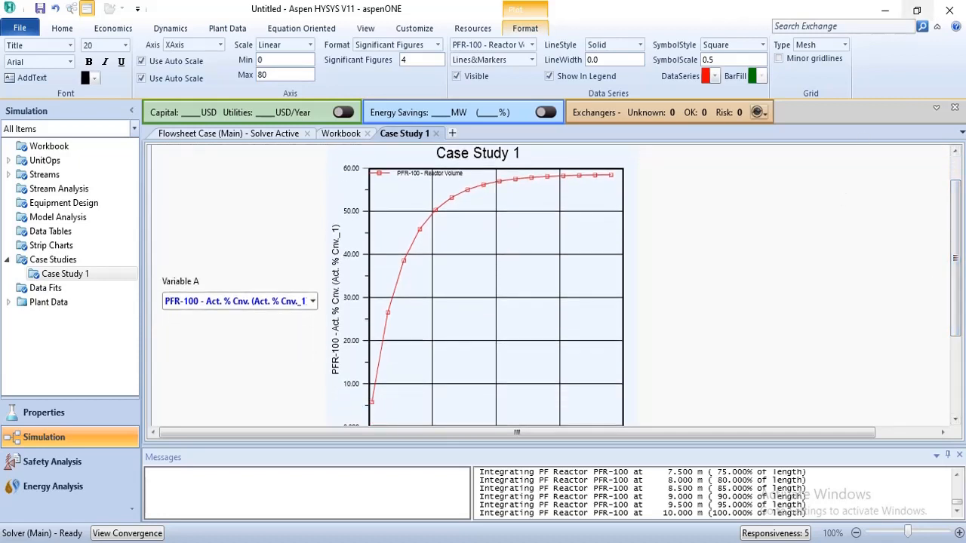
left_click(936, 27)
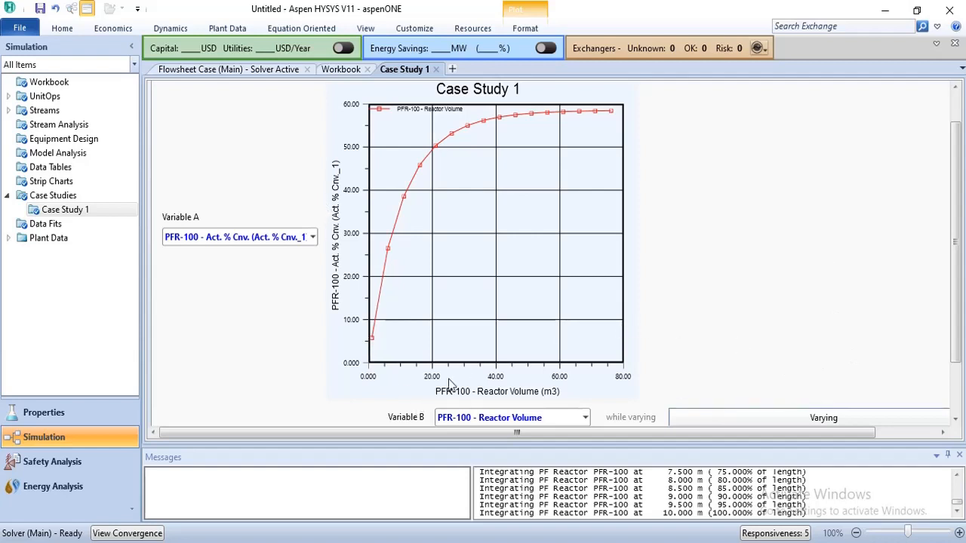
mouse_move(373, 335)
mouse_move(434, 151)
mouse_move(397, 290)
mouse_move(490, 117)
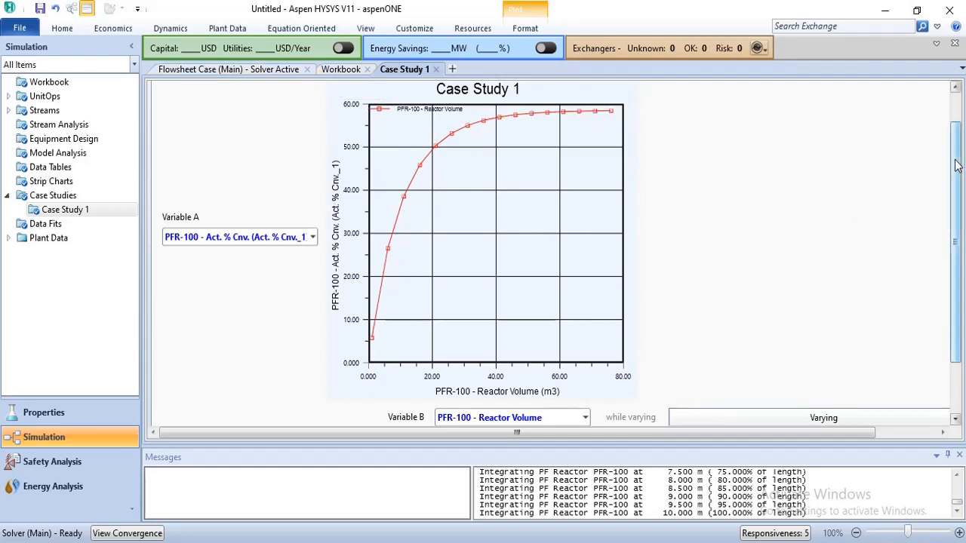
Check the conversion values of the larger reactor volumes in the results table and compare them with the plot
scroll(959, 172, "up", 2)
left_click(314, 97)
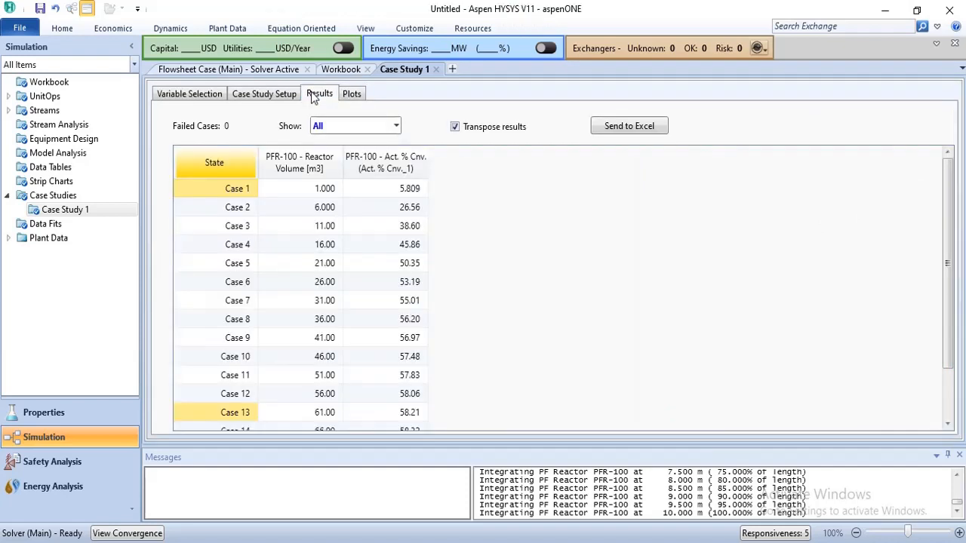
left_click_drag(948, 249, 949, 301)
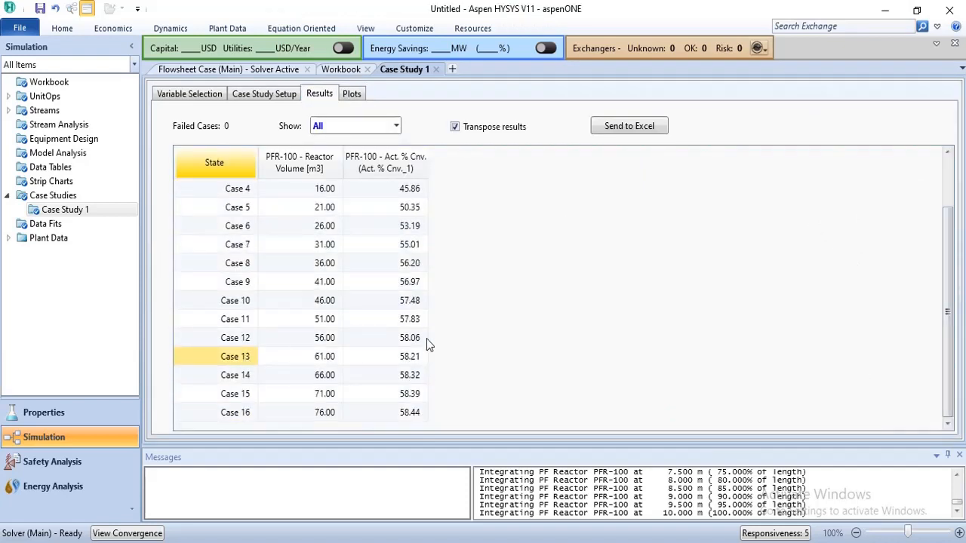
mouse_move(317, 325)
left_click(350, 94)
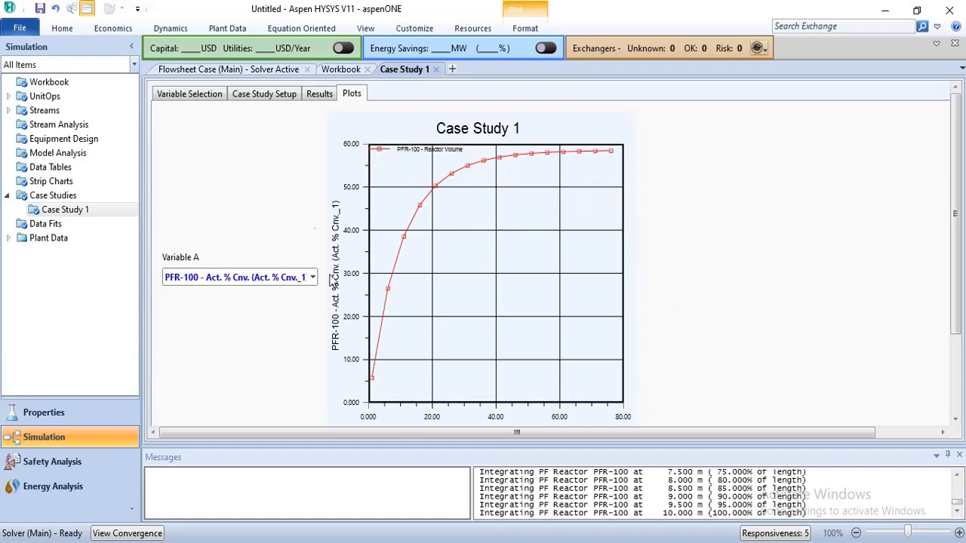
Return to the main flowsheet and expand the collapsed ribbon and the economics, energy and exchanger summary
left_click(241, 69)
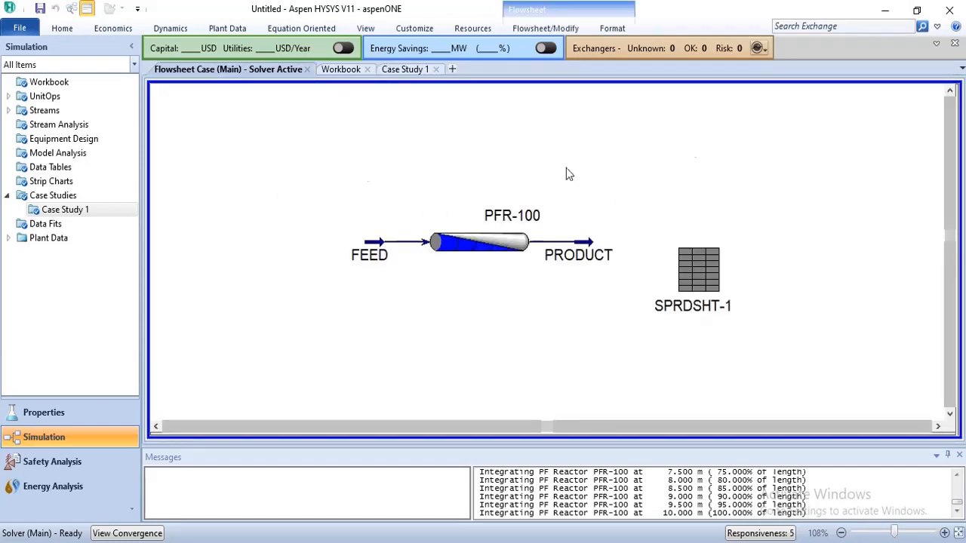
left_click(936, 27)
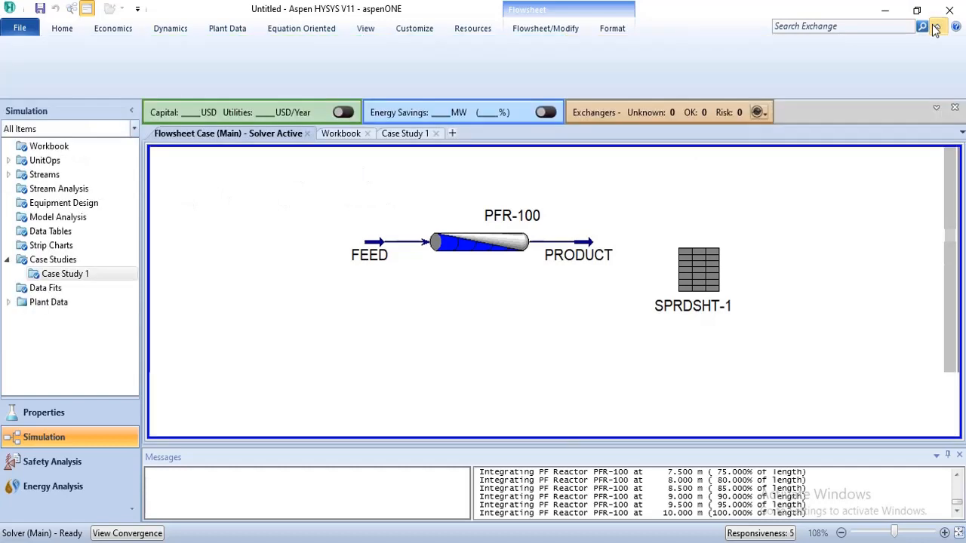
left_click(936, 108)
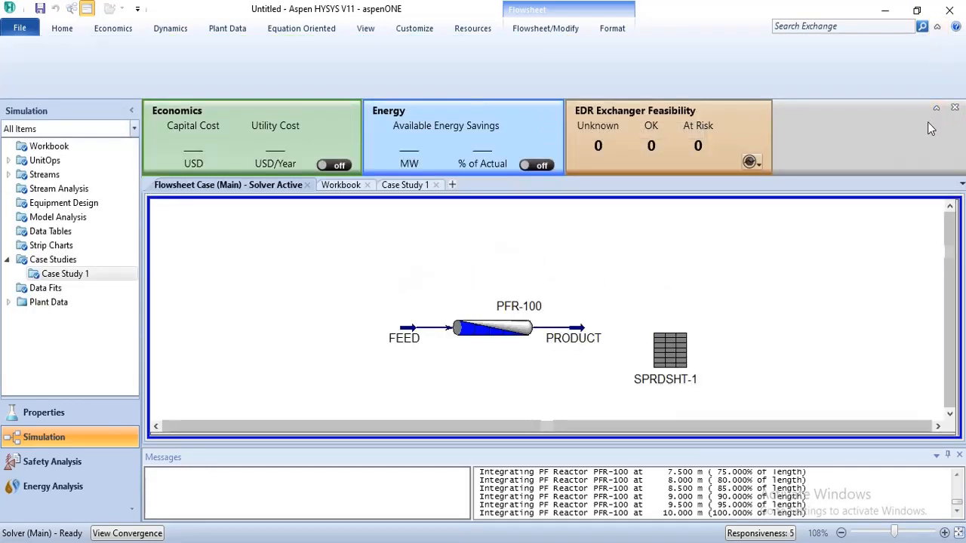